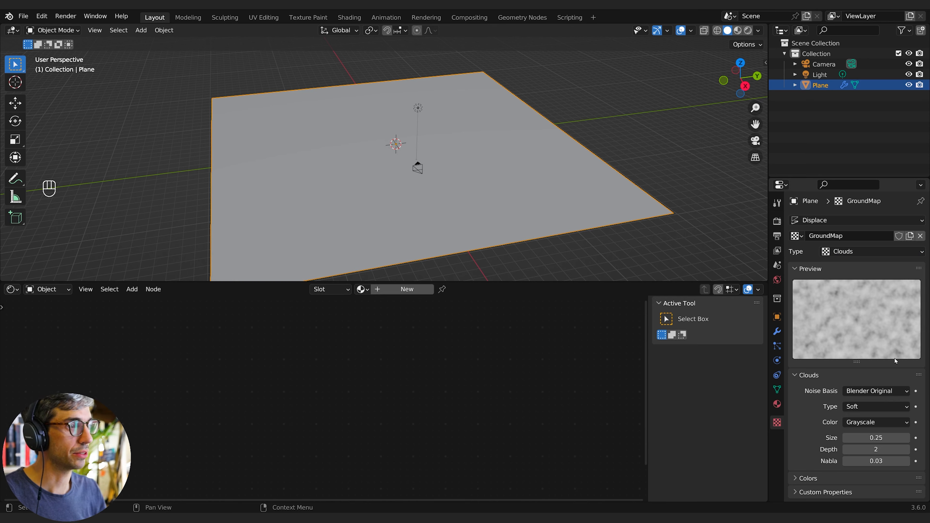
- Raise the Subdivision modifier's viewport levels to 6 and render levels to 5
mouse_move(875, 438)
mouse_down()
mouse_move(915, 438)
mouse_move(835, 438)
mouse_move(871, 438)
mouse_up()
middle_drag(609, 244, 520, 240)
click(776, 331)
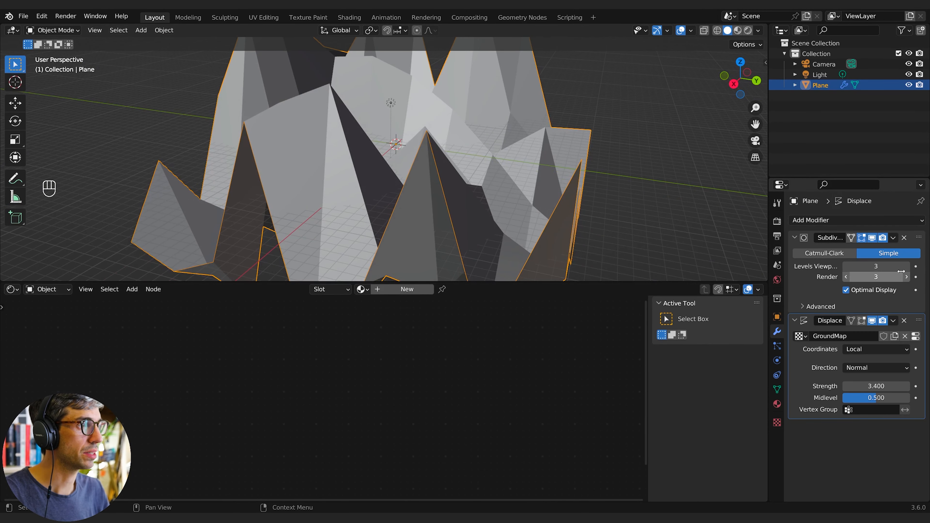
click(906, 277)
click(906, 266)
click(906, 266)
click(906, 266)
- Lower the Displace modifier's strength to 0.060, checking the terrain through the camera
middle_drag(633, 163, 611, 160)
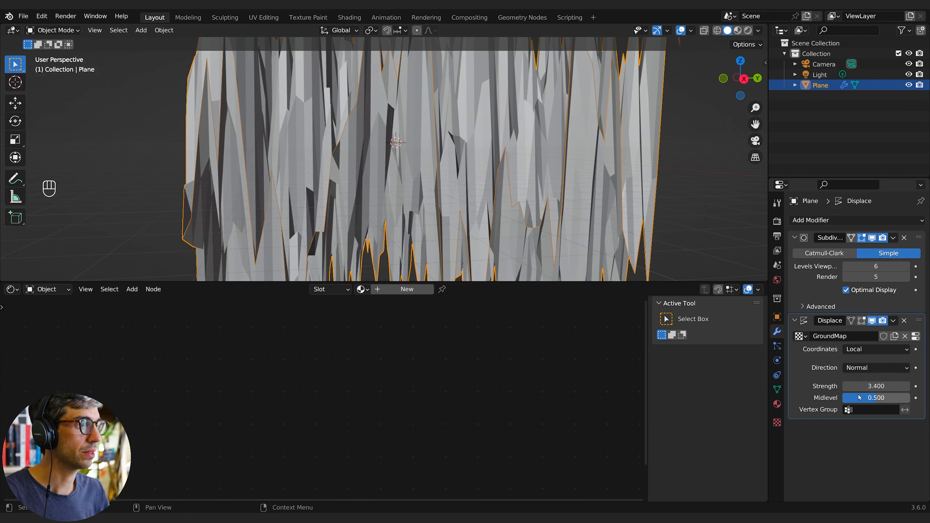
shift+drag(860, 387, 783, 386)
scroll(508, 193, up, 5)
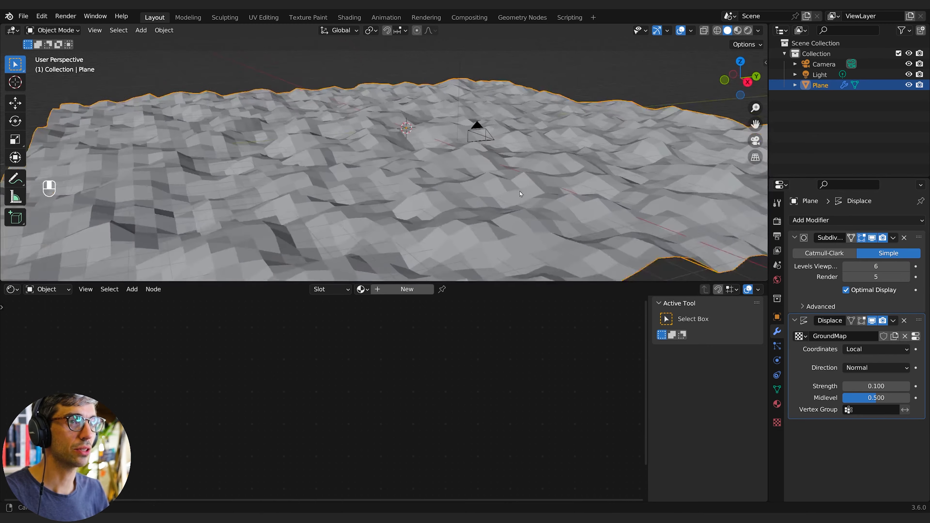
middle_drag(520, 192, 583, 211)
key(KP_0)
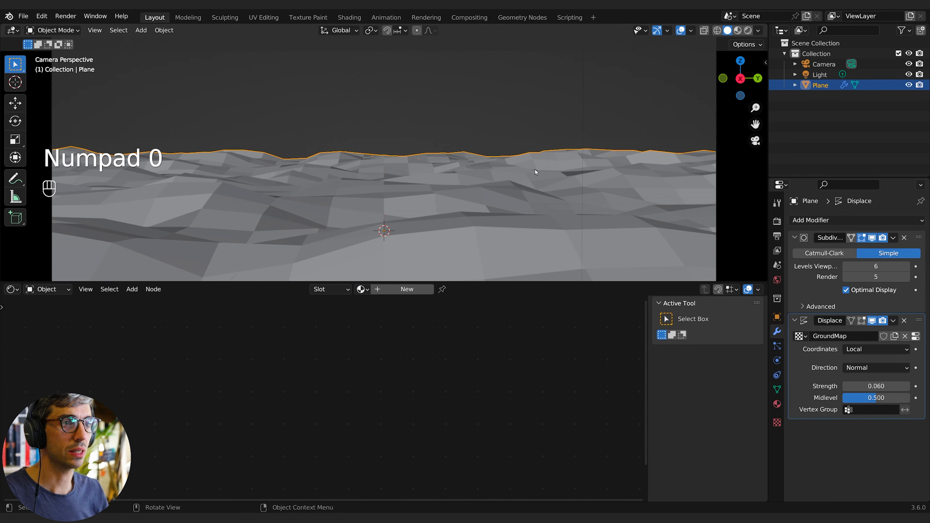
middle_drag(534, 173, 552, 180)
scroll(534, 203, down, 5)
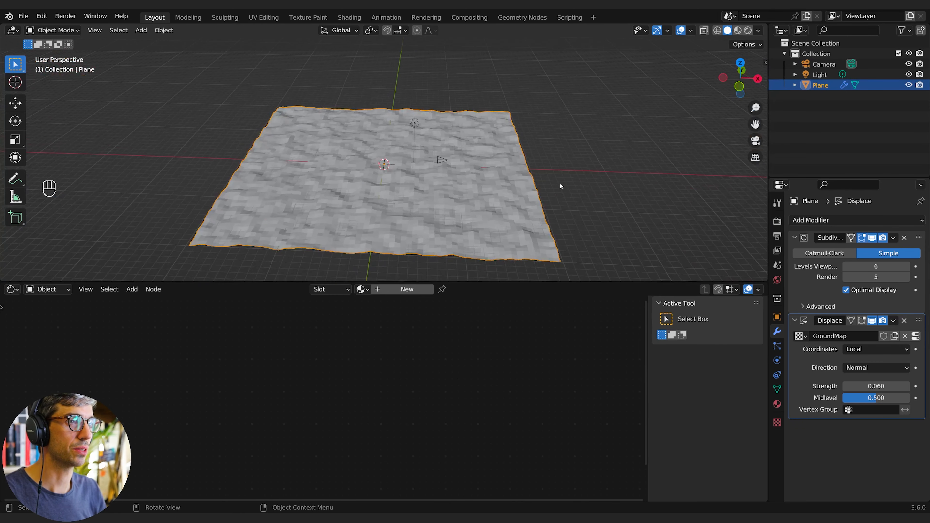
- Move the plane about 11.33 m along negative global X
key(g)
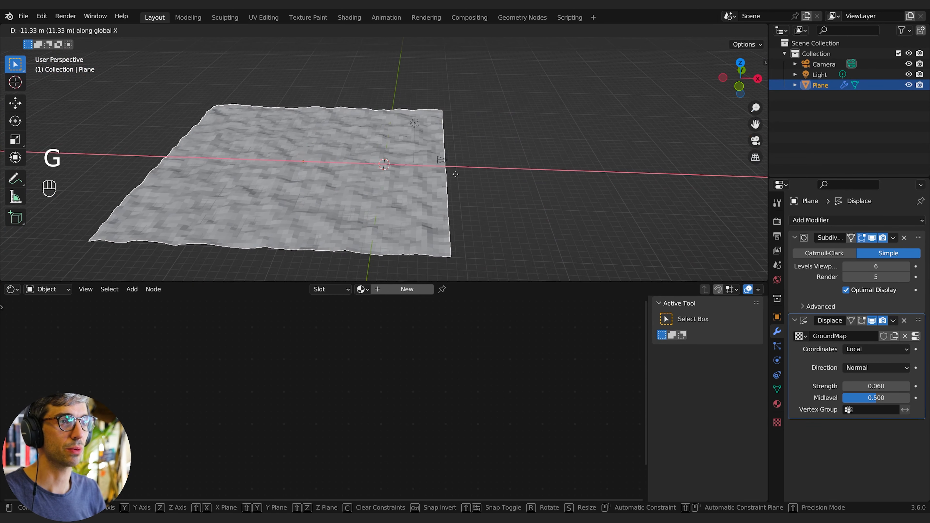
click(455, 177)
key(KP_0)
- Split the 3D viewport into two side-by-side views, one showing the camera perspective
right_click(464, 225)
click(463, 224)
right_click(464, 225)
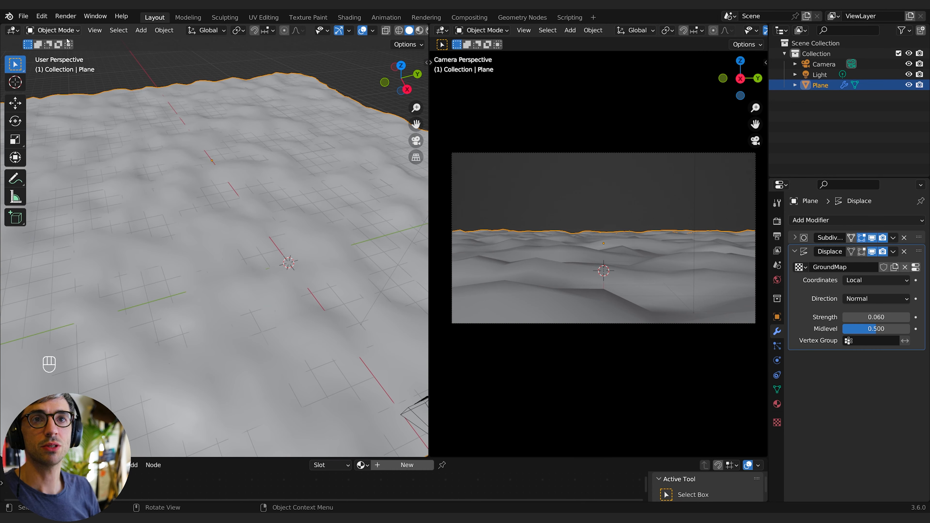
- Try applying the Displace modifier before the Subdivision modifier, then undo it
click(894, 251)
click(893, 264)
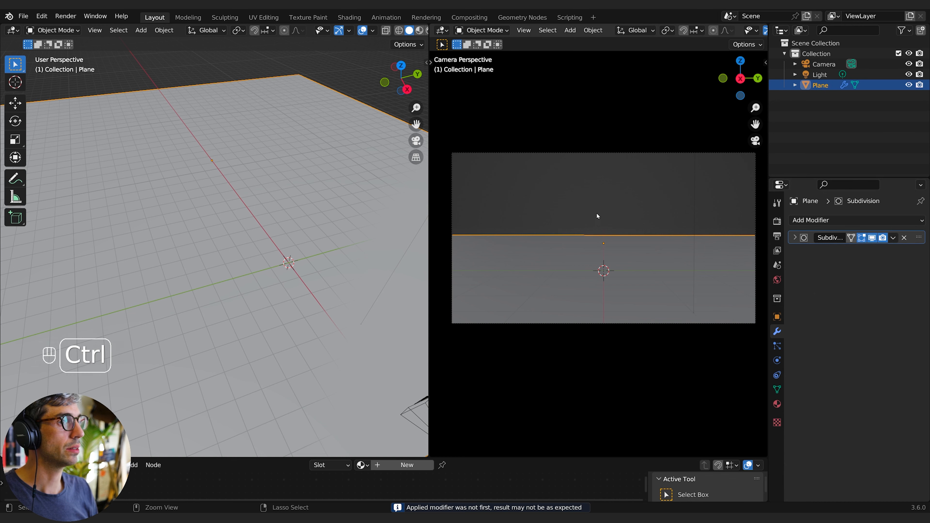
key(ctrl+z)
- Apply the Subdivision modifier, then apply the Displace modifier
click(893, 238)
click(893, 249)
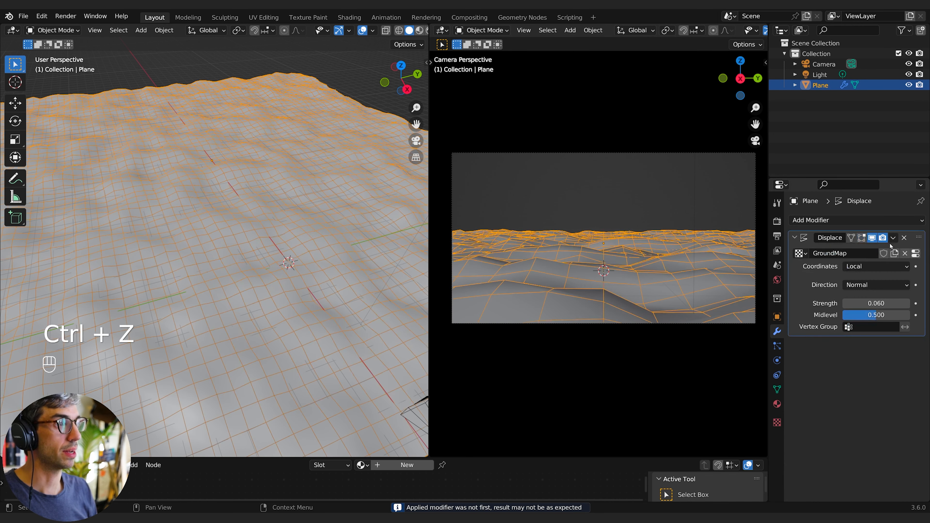
click(893, 237)
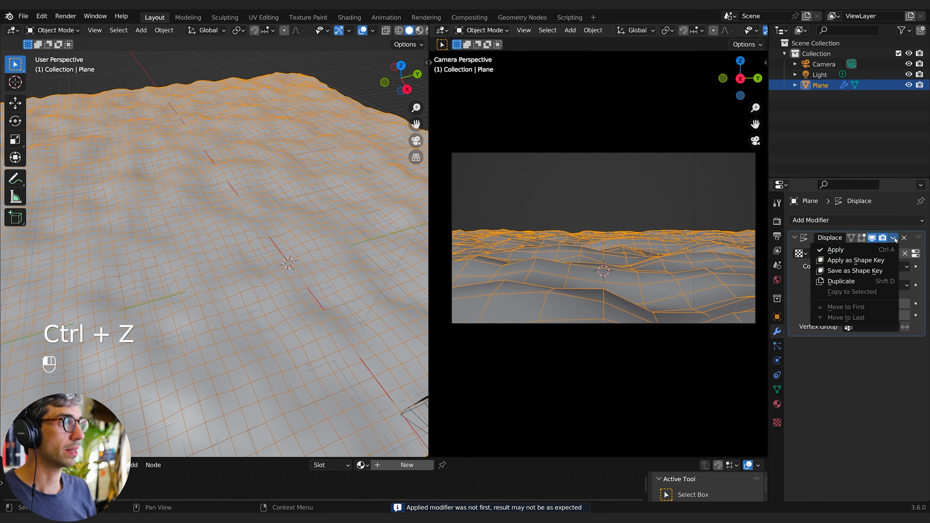
click(865, 251)
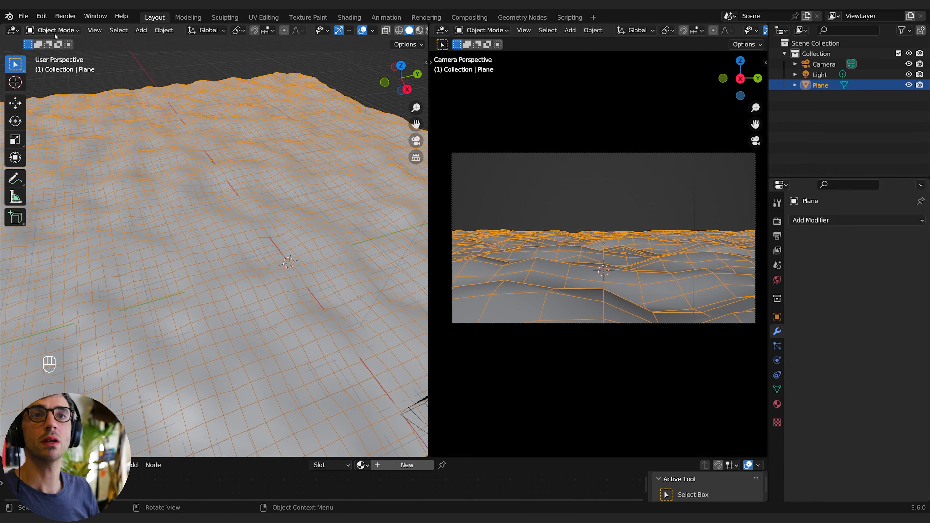
- Switch the plane to Sculpt Mode and choose the Inflate/Deflate brush
click(54, 32)
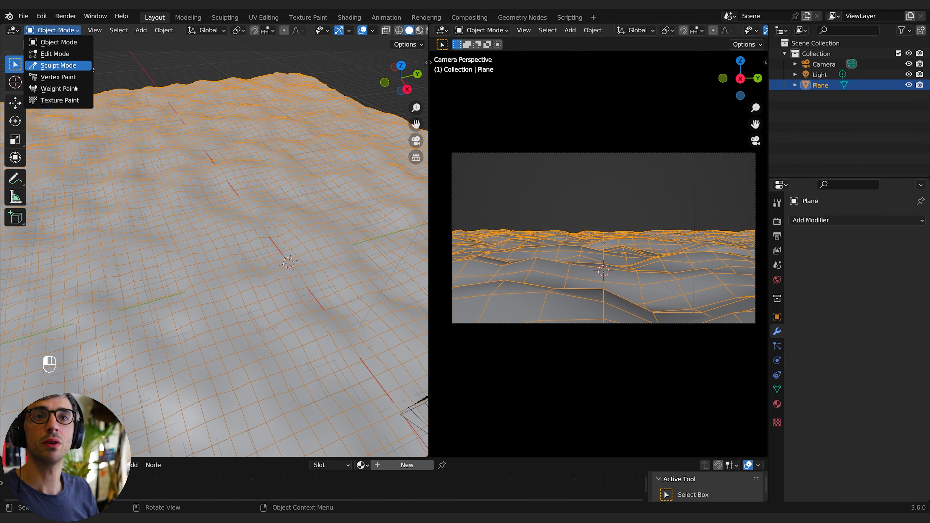
click(58, 65)
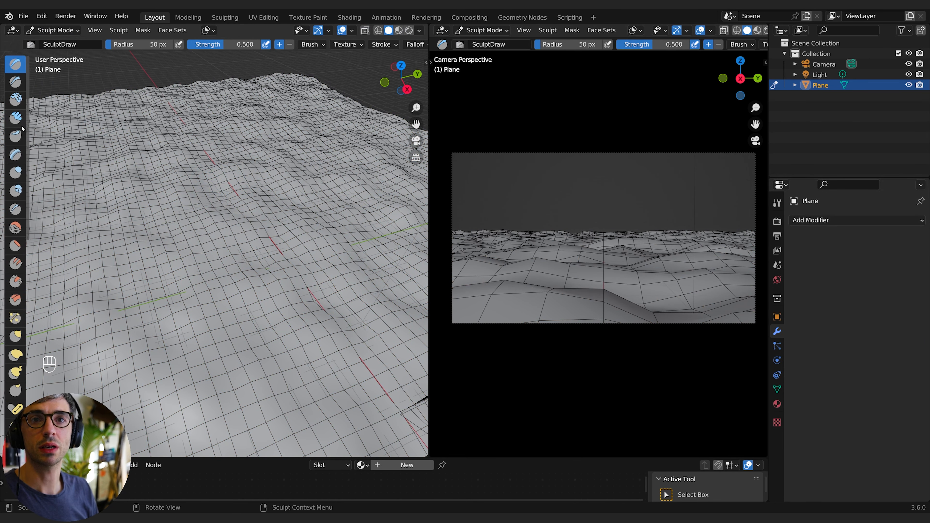
click(14, 171)
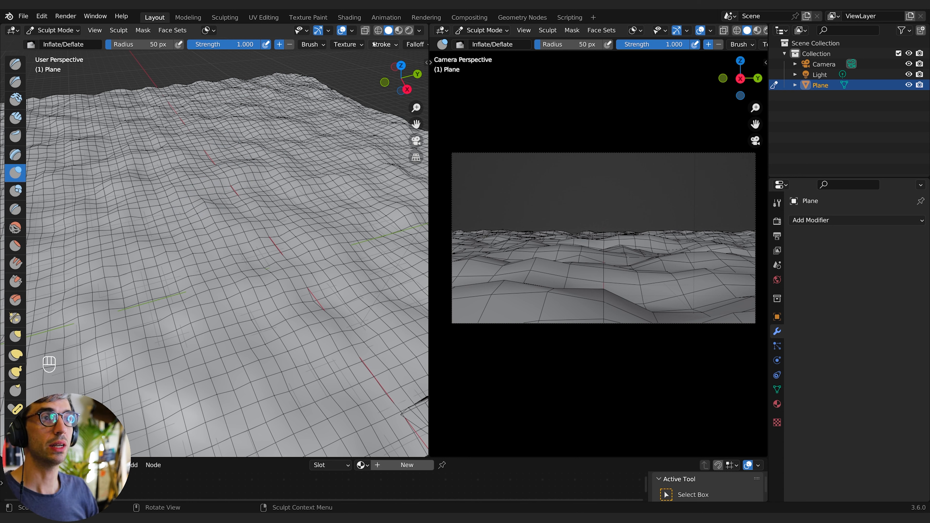
- Enable Dyntopo, accepting the attribute data warning
scroll(373, 44, down, 10)
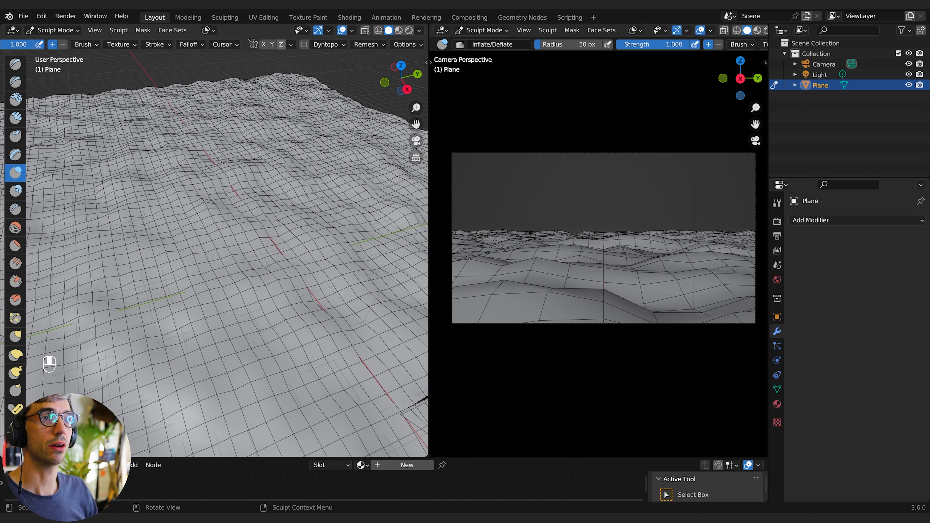
middle_drag(238, 95, 260, 96)
middle_drag(239, 40, 222, 44)
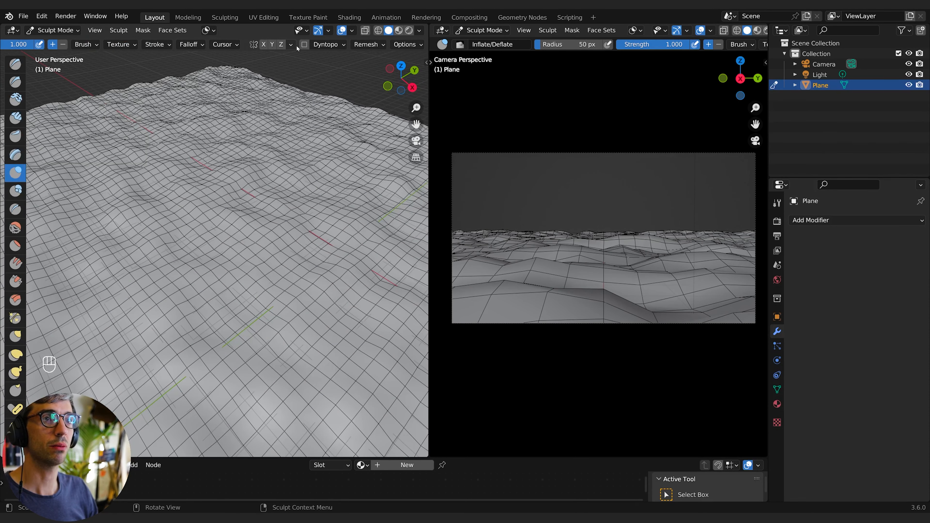
click(303, 45)
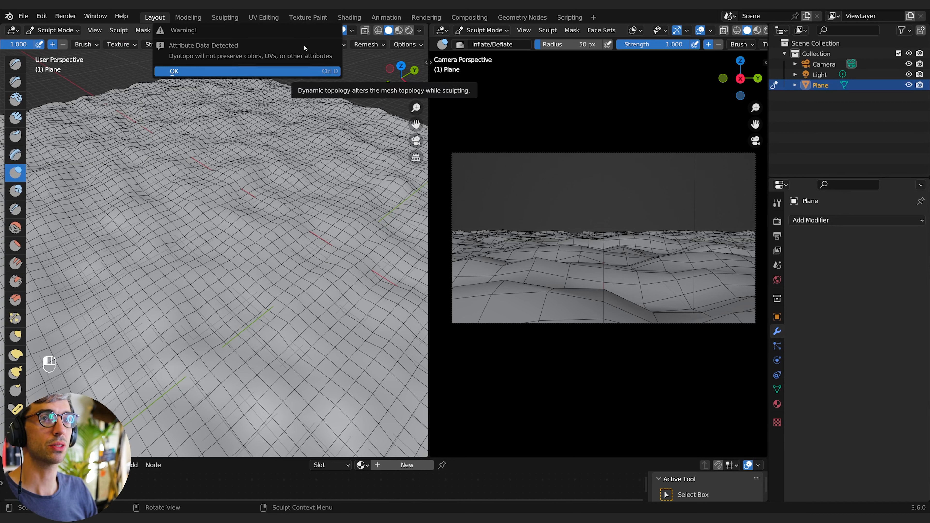
click(250, 71)
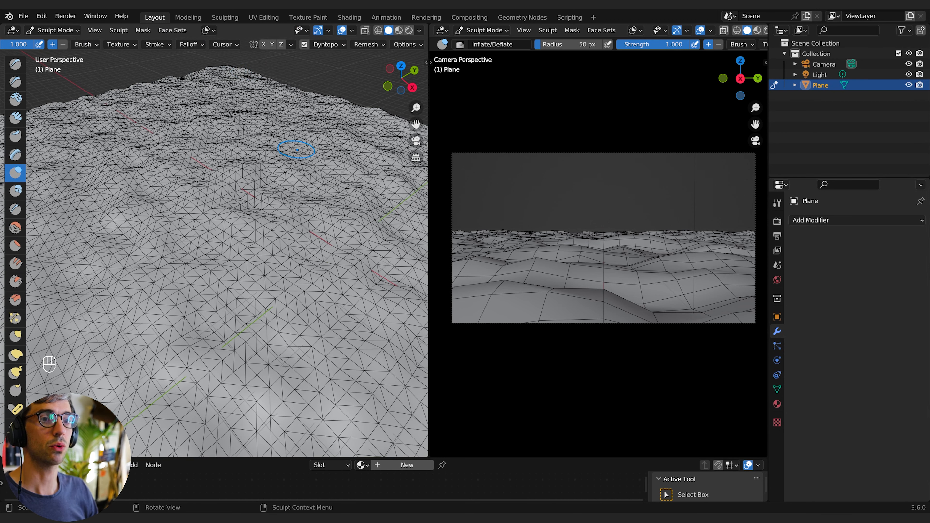
- Sculpt inflated bumps into the terrain with the Inflate/Deflate brush
mouse_move(233, 211)
mouse_down()
mouse_move(260, 219)
mouse_move(251, 194)
mouse_move(272, 198)
mouse_up()
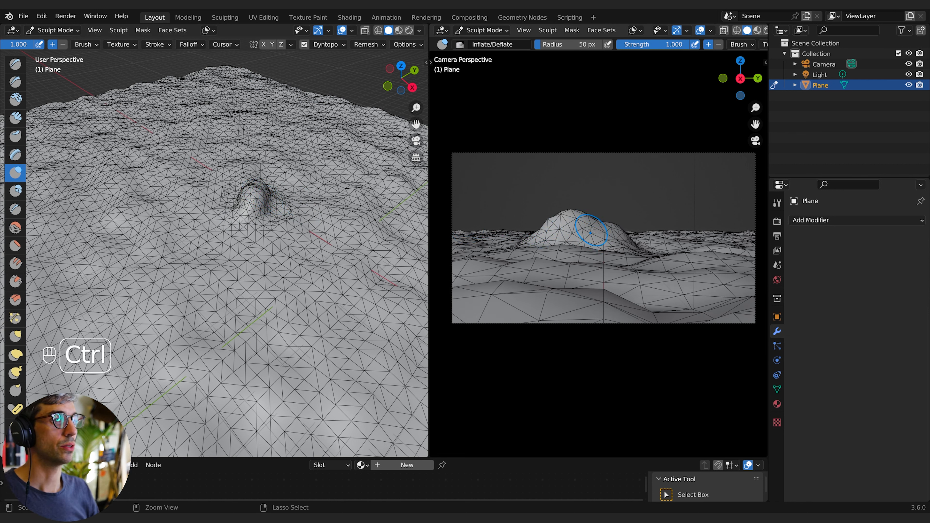
key(ctrl+z)
mouse_move(483, 250)
mouse_down()
mouse_move(472, 244)
mouse_move(498, 264)
mouse_move(483, 246)
mouse_move(488, 252)
mouse_up()
scroll(289, 256, up, 4)
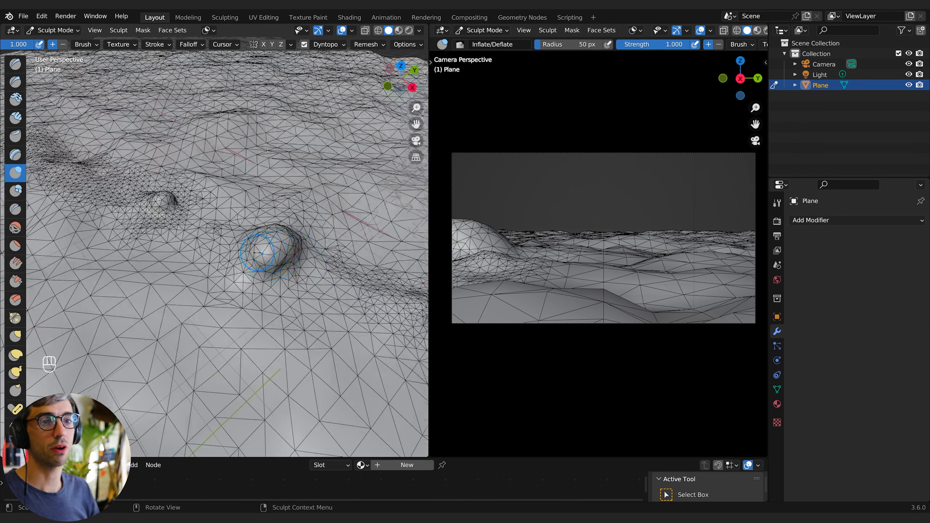
mouse_move(275, 253)
mouse_down()
mouse_move(250, 240)
mouse_move(297, 240)
mouse_move(295, 279)
mouse_move(220, 283)
mouse_move(205, 264)
mouse_move(214, 269)
mouse_up()
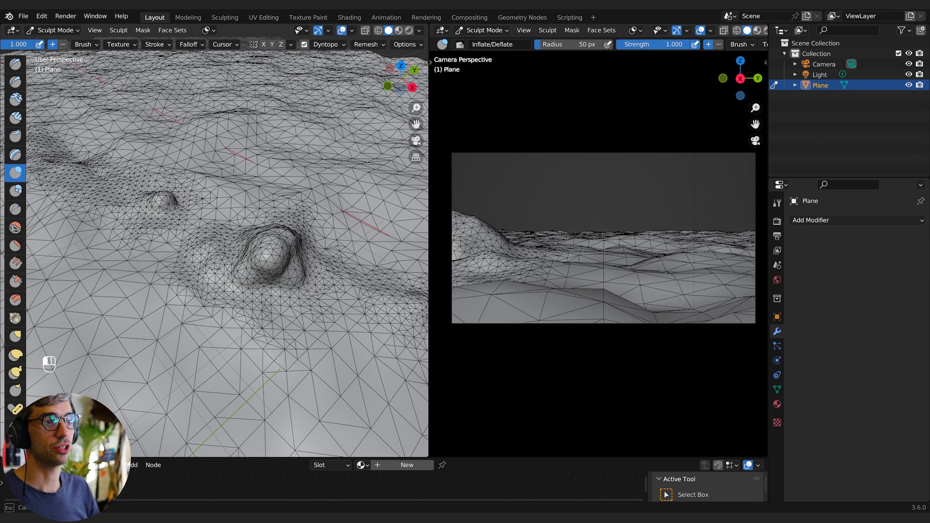
mouse_move(520, 271)
mouse_down()
mouse_move(726, 264)
mouse_move(736, 256)
mouse_move(730, 243)
mouse_up()
scroll(205, 205, down, 10)
drag(106, 205, 227, 170)
mouse_move(97, 223)
mouse_down()
mouse_move(129, 195)
mouse_move(101, 218)
mouse_up()
scroll(176, 178, up, 5)
drag(228, 160, 88, 206)
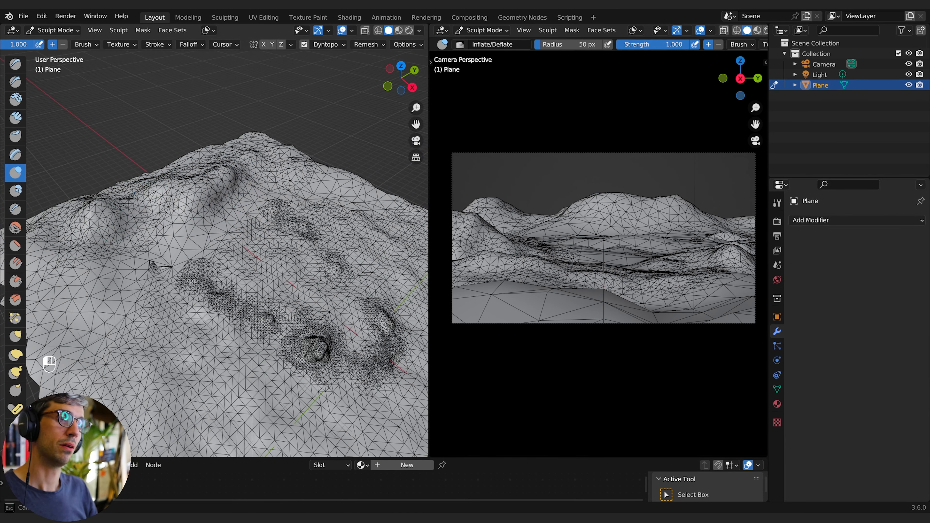
- Inflate more mounds across the terrain from several viewing angles
scroll(147, 197, up, 5)
mouse_move(181, 220)
mouse_down()
mouse_move(329, 234)
mouse_move(205, 234)
mouse_up()
middle_drag(205, 234, 264, 212)
scroll(271, 191, down, 5)
scroll(276, 176, up, 5)
mouse_move(388, 241)
mouse_down()
mouse_move(324, 205)
mouse_move(256, 271)
mouse_up()
middle_drag(256, 271, 285, 291)
drag(285, 291, 227, 366)
scroll(227, 292, down, 4)
mouse_move(331, 331)
middle_down()
mouse_move(201, 316)
mouse_move(256, 264)
middle_up()
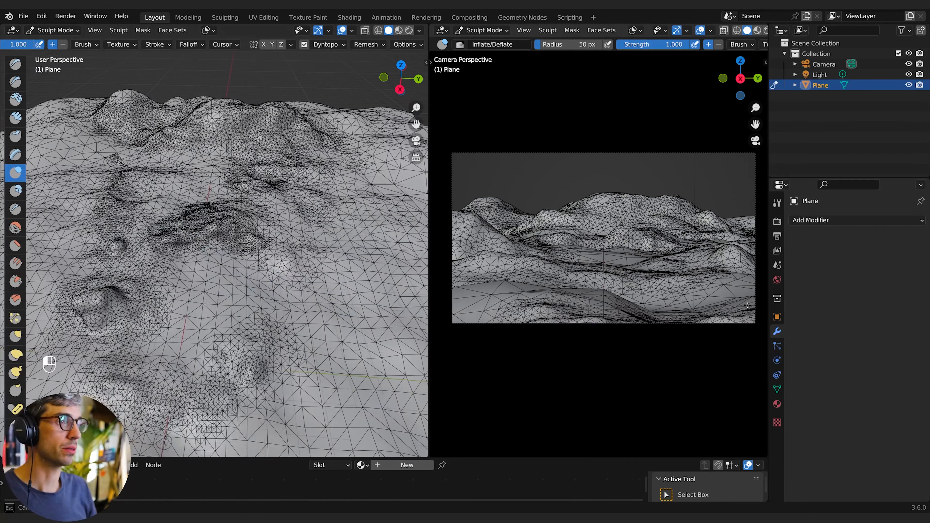
drag(256, 414, 146, 440)
- Switch to the Scrape/Peaks brush and scrape a small area of the terrain
click(16, 281)
scroll(220, 165, up, 5)
mouse_move(219, 165)
shift+middle_down()
mouse_move(241, 132)
mouse_move(238, 149)
shift+middle_up()
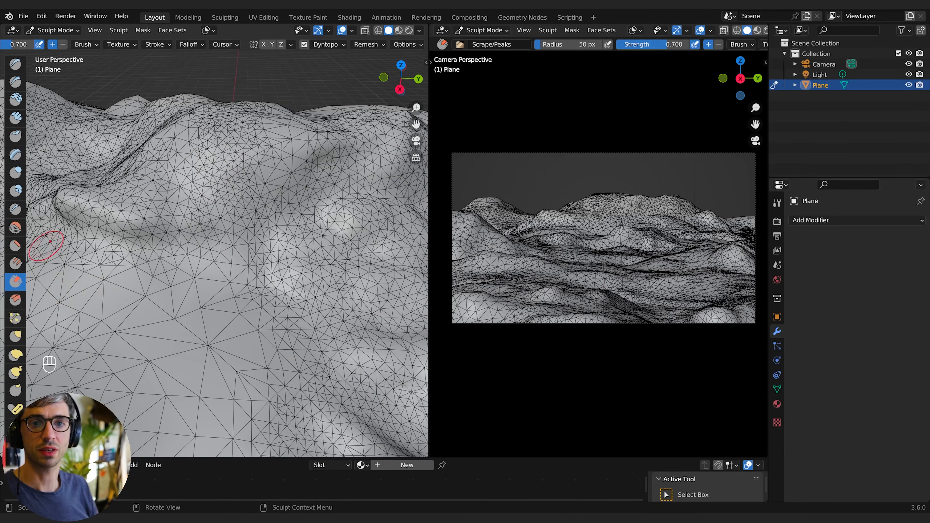
- Return to the Inflate/Deflate brush and inflate the ridge along the far edge
click(15, 172)
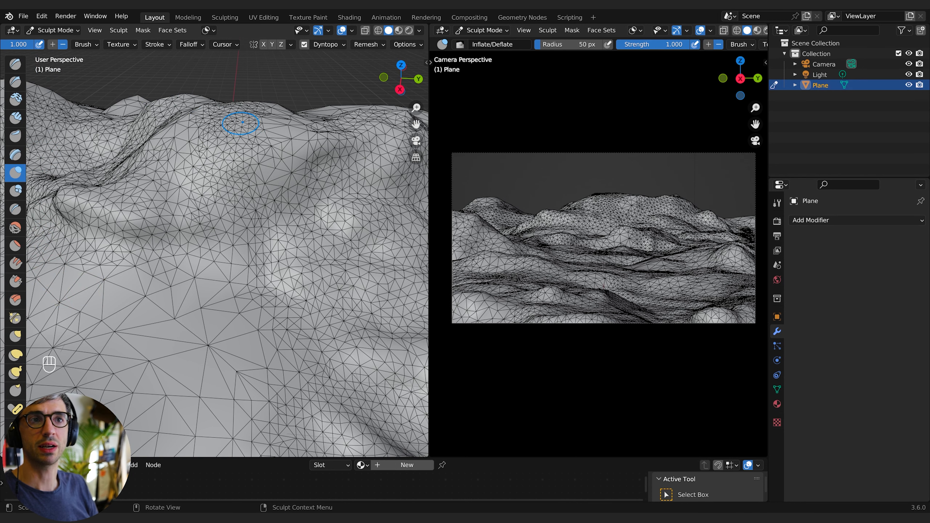
mouse_move(240, 123)
mouse_down()
mouse_move(228, 135)
mouse_move(242, 124)
mouse_up()
mouse_move(243, 124)
shift+middle_down()
mouse_move(234, 119)
mouse_move(240, 43)
shift+middle_up()
shift+middle_drag(230, 85, 232, 103)
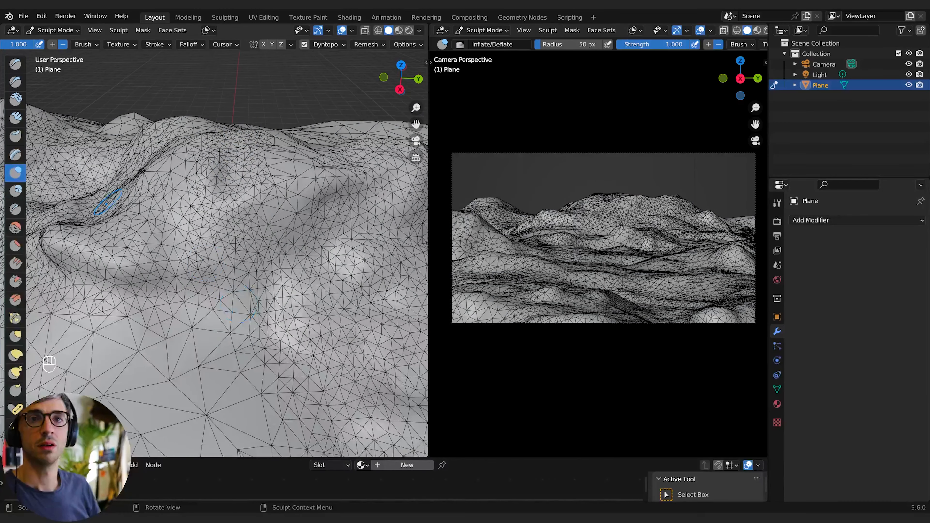
- Select the Clay brush and build up ridges and hills across the terrain
click(16, 98)
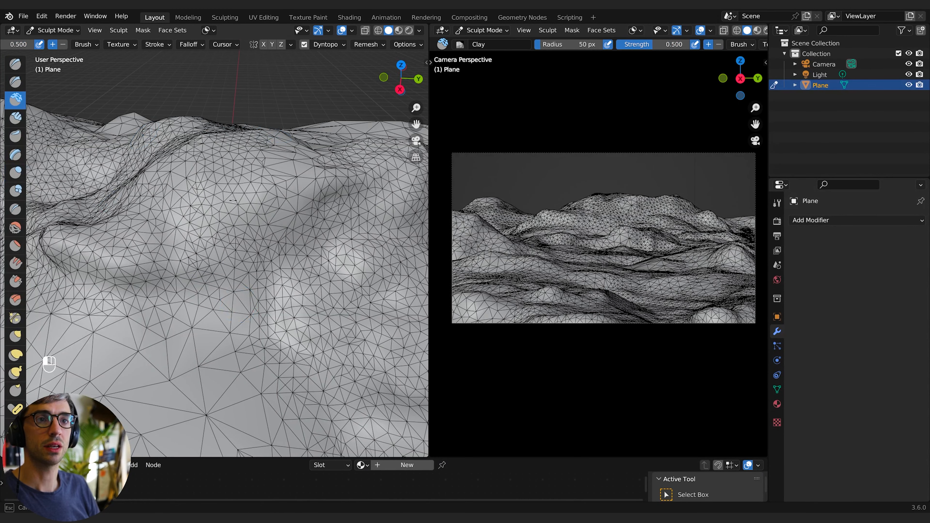
shift+middle_drag(207, 131, 215, 134)
mouse_move(224, 141)
mouse_down()
mouse_move(206, 183)
mouse_move(237, 193)
mouse_up()
drag(237, 193, 256, 197)
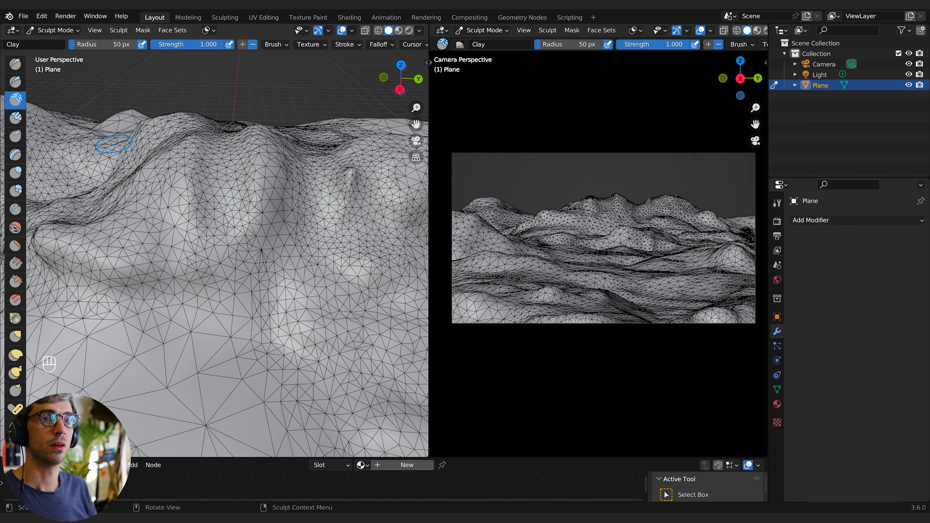
drag(112, 144, 115, 270)
drag(97, 161, 66, 277)
mouse_move(238, 215)
shift+middle_down()
mouse_move(290, 207)
mouse_move(322, 234)
mouse_move(293, 256)
shift+middle_up()
drag(256, 220, 278, 213)
shift+middle_drag(279, 214, 234, 241)
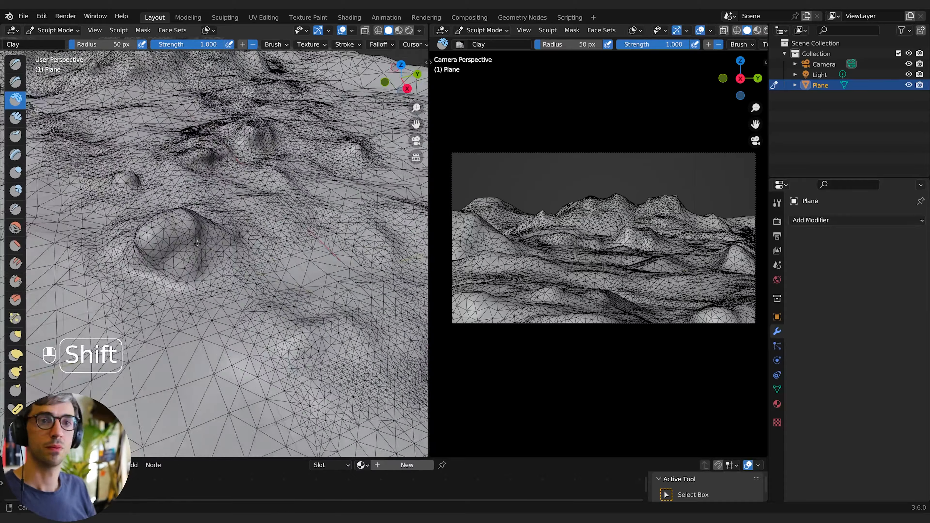
drag(164, 153, 180, 119)
drag(205, 257, 248, 343)
shift+middle_drag(293, 279, 213, 311)
drag(256, 348, 315, 414)
drag(587, 245, 629, 285)
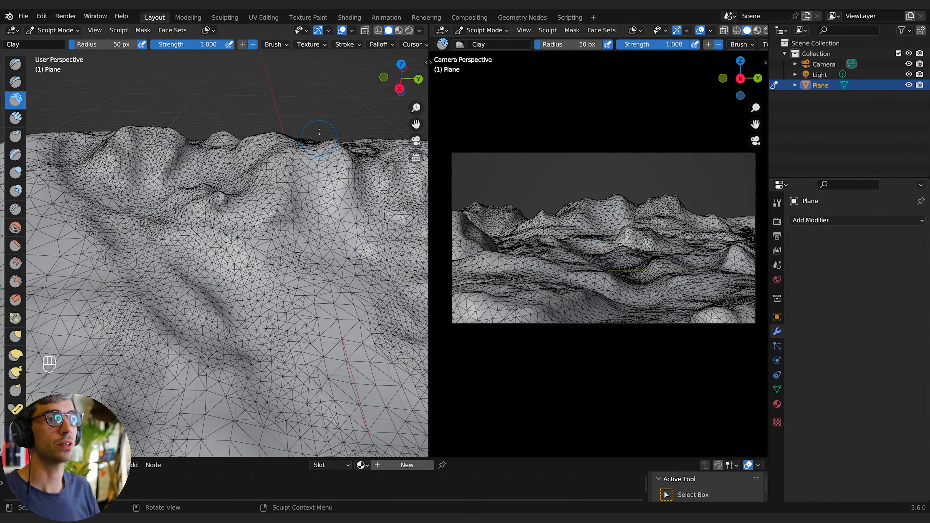
- Continue adding Clay strokes to raise mountain peaks along the background ridge
drag(322, 146, 318, 176)
shift+middle_drag(315, 183, 223, 198)
drag(256, 162, 282, 205)
middle_drag(329, 184, 315, 146)
drag(311, 205, 341, 238)
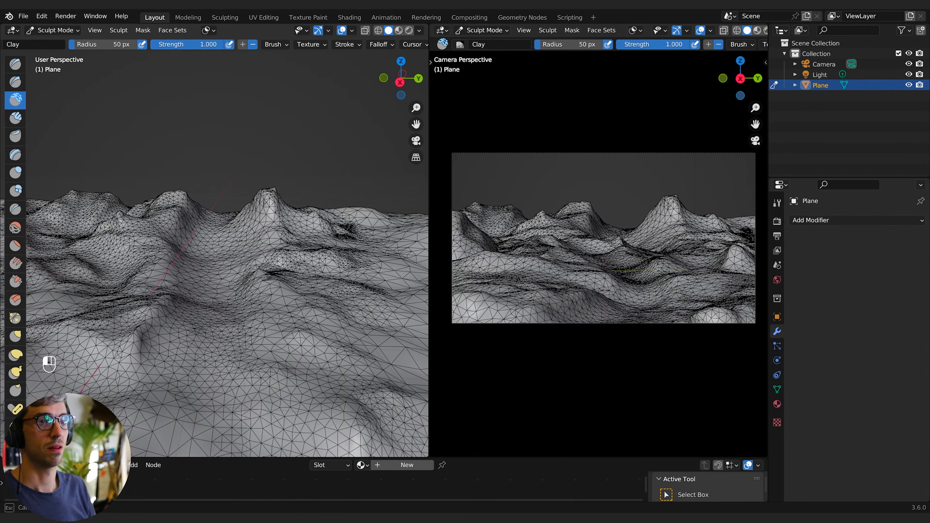
shift+middle_drag(330, 234, 234, 263)
drag(235, 241, 183, 263)
shift+middle_drag(183, 264, 205, 249)
mouse_move(176, 315)
mouse_down()
mouse_move(141, 368)
mouse_move(115, 377)
mouse_up()
shift+middle_drag(205, 329, 199, 293)
drag(114, 377, 191, 388)
shift+middle_drag(220, 330, 235, 315)
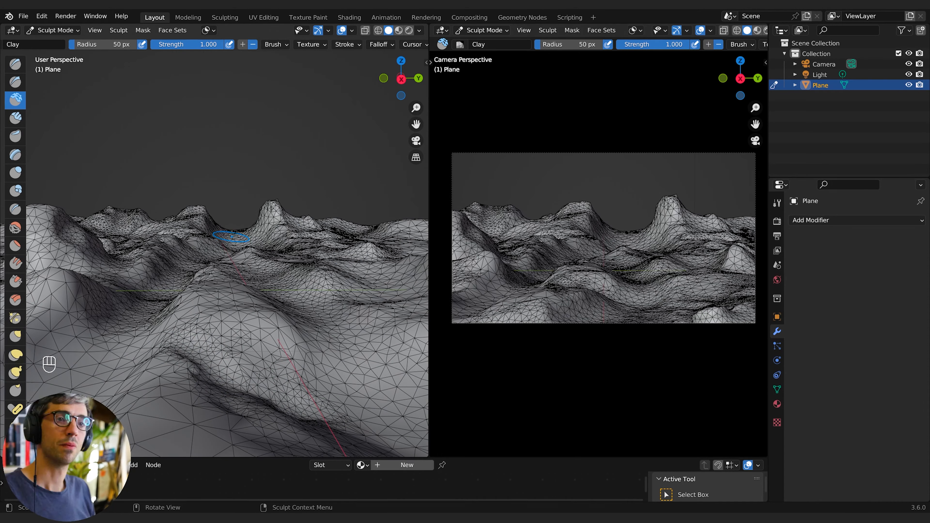
drag(234, 224, 264, 225)
- Try strokes with the Inflate/Deflate, Blob and Layer brushes, then undo them
click(15, 172)
shift+middle_drag(227, 279, 205, 271)
drag(55, 235, 60, 220)
click(17, 191)
mouse_move(176, 256)
shift+middle_down()
mouse_move(227, 234)
mouse_move(133, 222)
shift+middle_up()
click(15, 155)
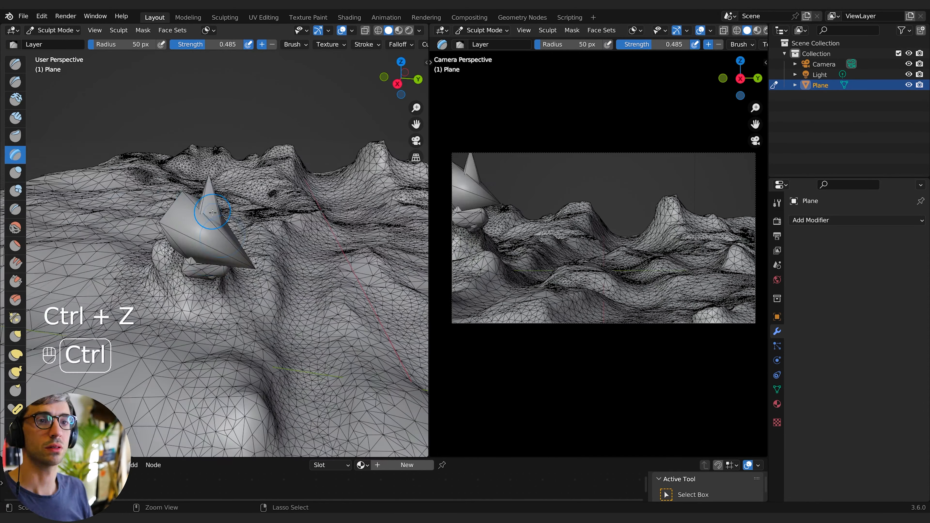
key(ctrl+z)
click(15, 118)
key(ctrl+z)
key(ctrl+z)
key(ctrl+z)
key(ctrl+z)
key(ctrl+z)
key(ctrl+z)
key(ctrl+z)
key(ctrl+z)
key(ctrl+z)
key(ctrl+z)
key(ctrl+z)
key(ctrl+z)
- Pull the terrain up into a tall peak with the Grab brush
mouse_move(213, 264)
middle_down()
mouse_move(178, 272)
mouse_move(172, 249)
middle_up()
click(16, 336)
drag(97, 279, 108, 190)
scroll(219, 44, down, 5)
shift+middle_drag(235, 257, 176, 249)
drag(286, 278, 287, 235)
shift+middle_drag(206, 249, 264, 253)
mouse_move(157, 234)
mouse_down()
mouse_move(161, 196)
mouse_move(146, 194)
mouse_up()
middle_drag(205, 257, 198, 234)
- Inflate the slopes around the base of the tall peak
click(15, 172)
scroll(161, 176, up, 4)
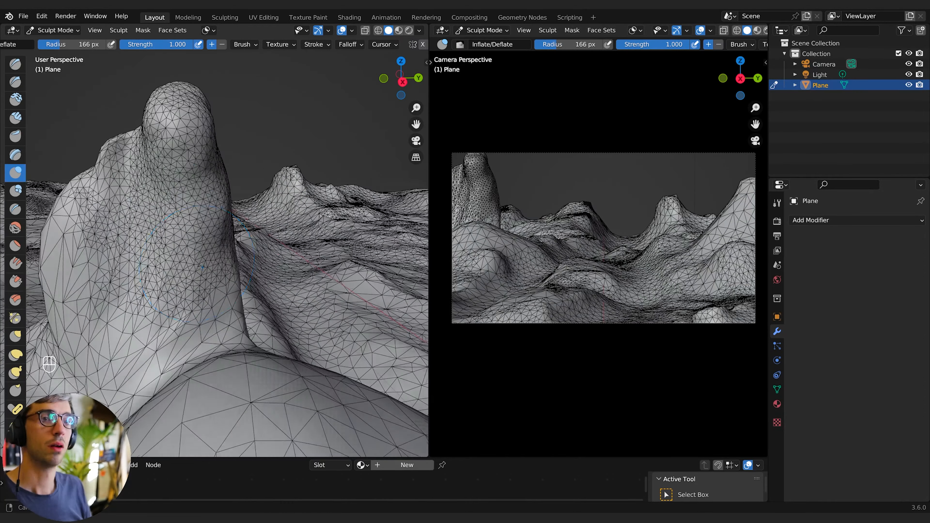
drag(121, 154, 135, 191)
middle_drag(206, 234, 176, 227)
- Select the Clay brush and try two strokes near the peak, undoing both
click(15, 99)
drag(91, 139, 121, 164)
middle_drag(176, 228, 256, 220)
key(ctrl+z)
key(ctrl+z)
- Shape the tall peak's slopes and surrounding ground with Clay brush strokes
middle_drag(222, 145, 154, 176)
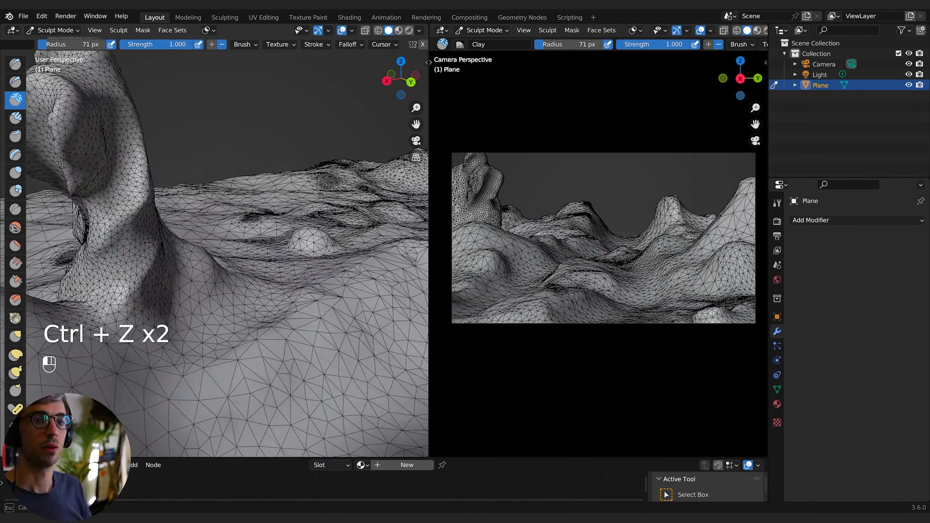
middle_drag(191, 219, 219, 278)
drag(219, 256, 234, 315)
mouse_move(256, 256)
shift+middle_down()
mouse_move(349, 323)
mouse_move(293, 234)
shift+middle_up()
drag(256, 176, 234, 257)
middle_drag(235, 235, 278, 220)
drag(252, 168, 271, 201)
middle_drag(257, 220, 205, 227)
drag(198, 81, 147, 162)
drag(253, 109, 278, 198)
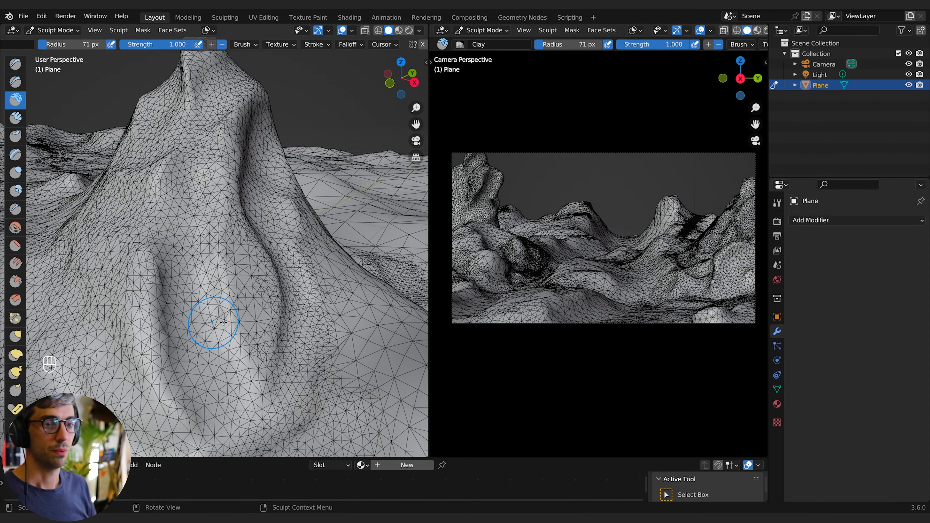
- Add more Clay brush strokes to shape the slopes and ridges around the tall peak
scroll(223, 323, down, 5)
middle_drag(224, 322, 234, 352)
drag(235, 293, 264, 323)
middle_drag(264, 322, 241, 329)
drag(205, 285, 170, 328)
shift+middle_drag(183, 315, 292, 220)
mouse_move(227, 263)
middle_down()
mouse_move(282, 257)
mouse_move(264, 261)
mouse_move(272, 270)
middle_up()
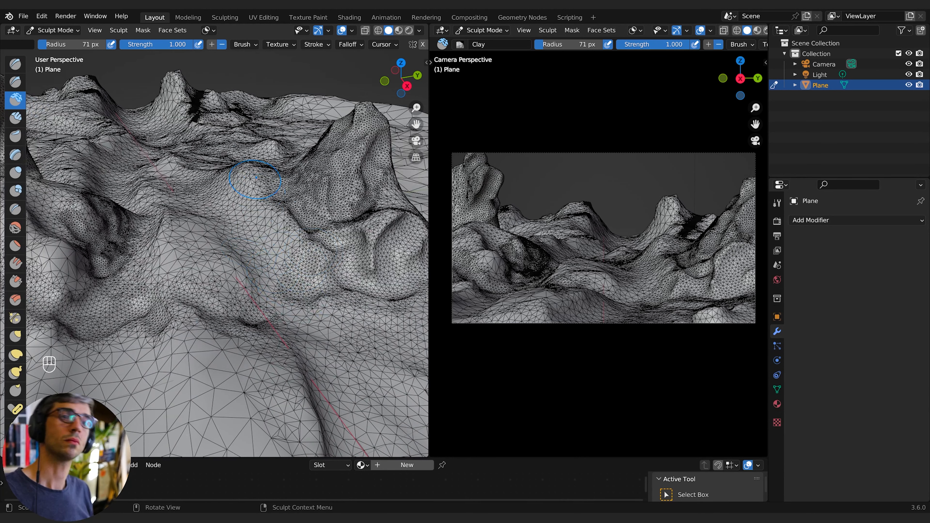
- Leave sculpting and switch the terrain back to Object Mode
key(Tab)
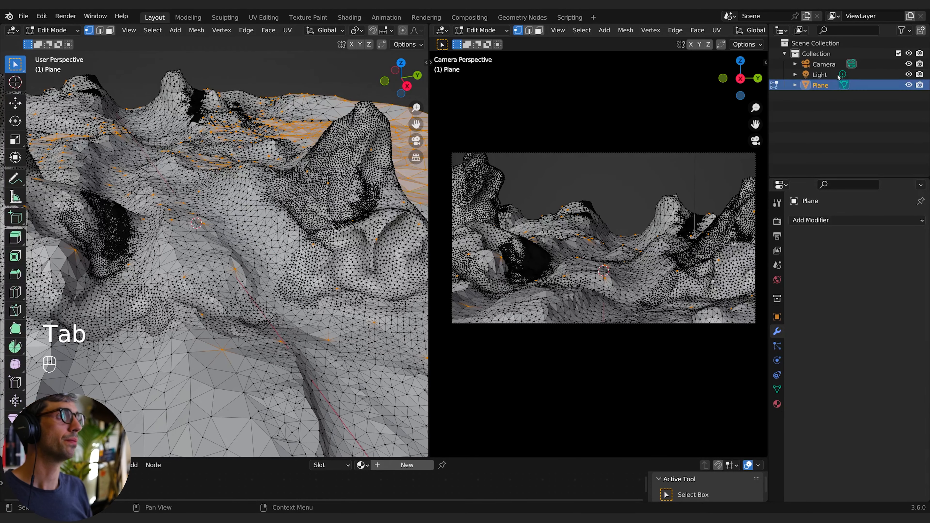
key(Tab)
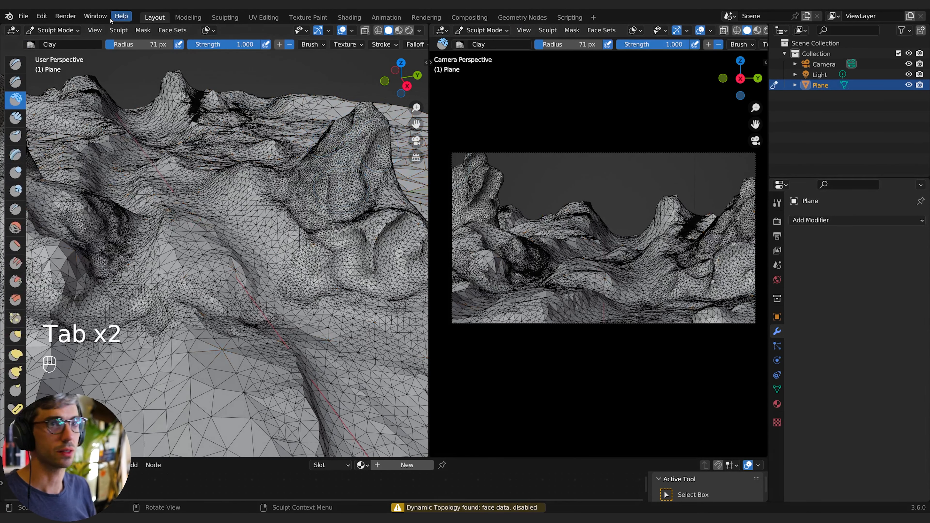
click(54, 30)
click(53, 43)
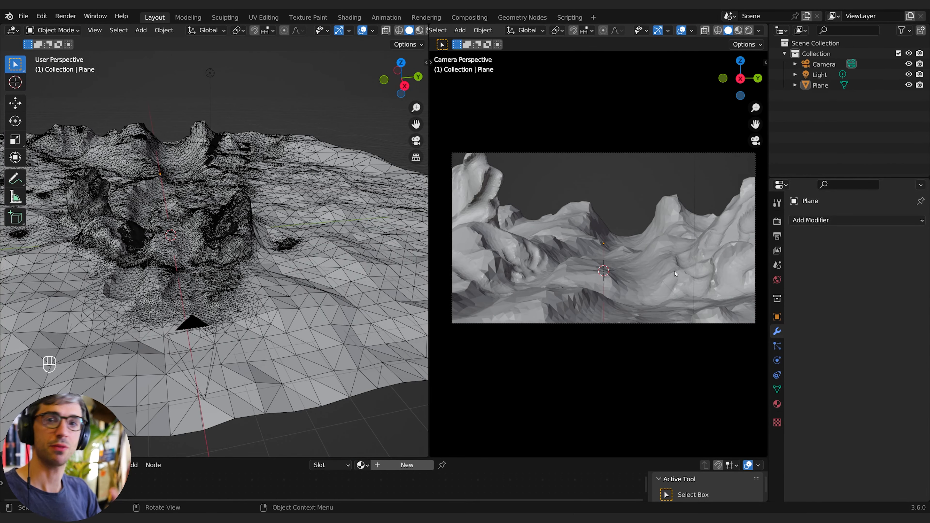
- Select the terrain plane, apply Shade Smooth to it, and deselect it
click(630, 263)
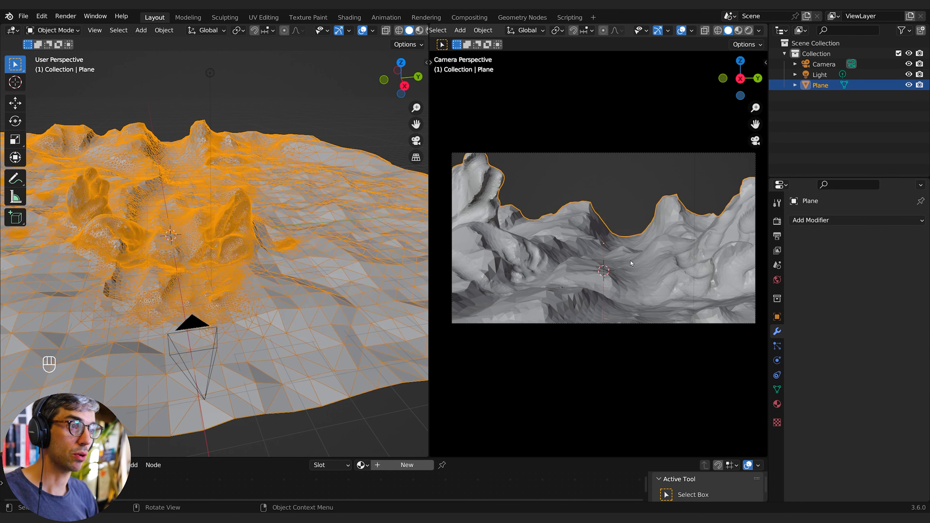
right_click(640, 267)
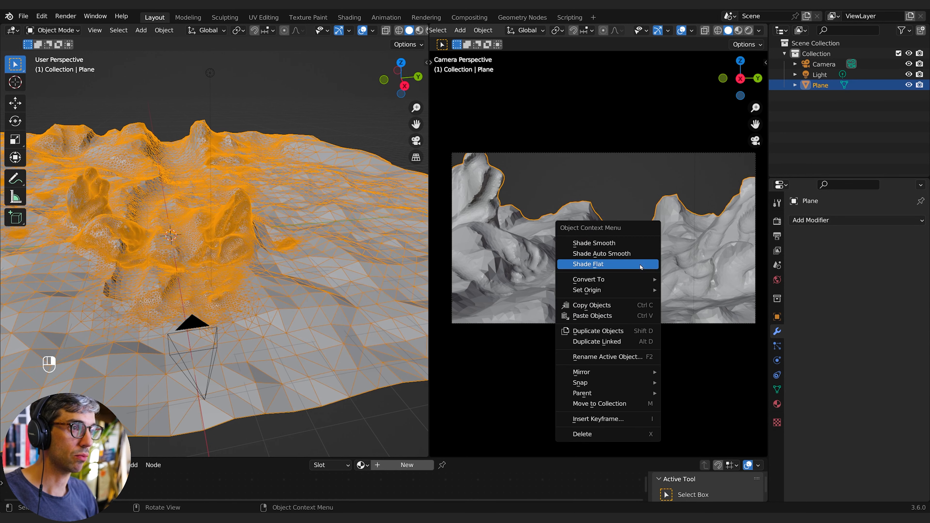
click(630, 246)
click(623, 185)
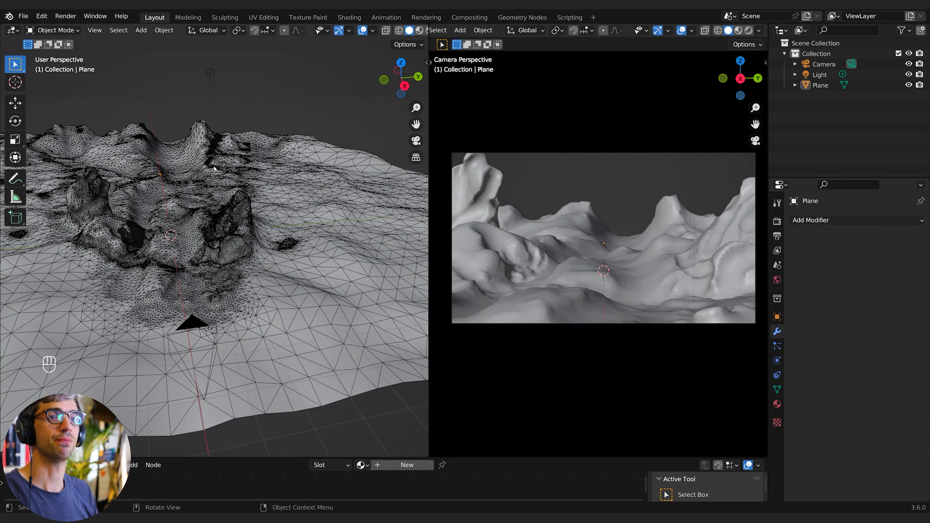
- Add a cube mesh to the scene above the terrain
middle_drag(260, 176, 210, 170)
key(shift+a)
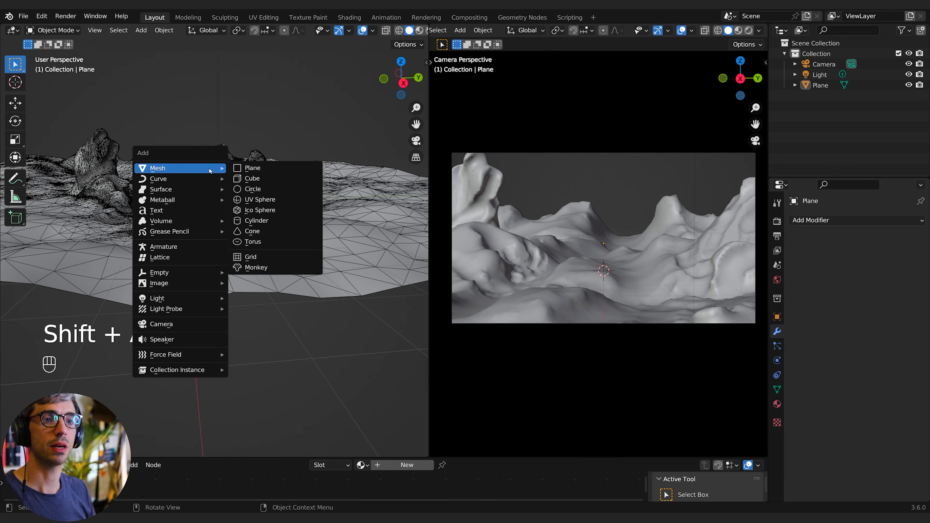
click(254, 180)
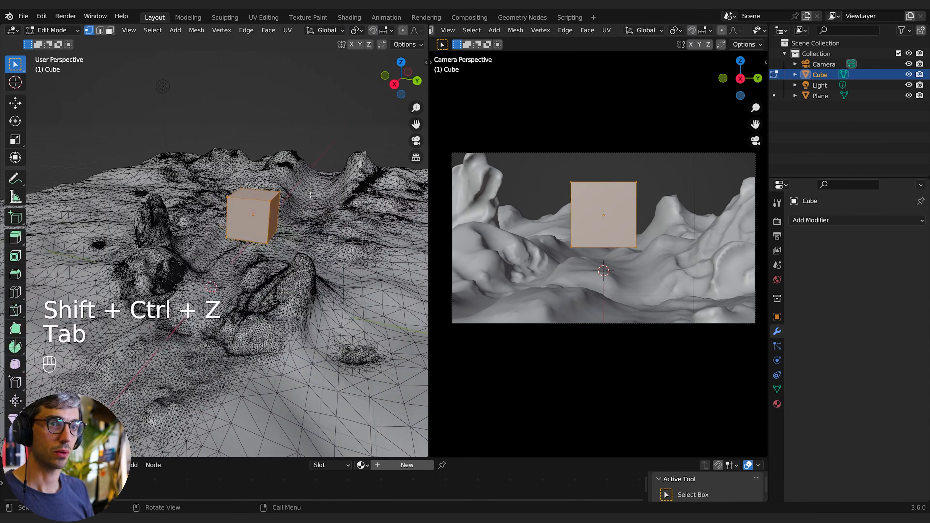
- In Edit Mode, select the cube's top face and scale it to 0 to form a pointed top
middle_drag(60, 48, 90, 16)
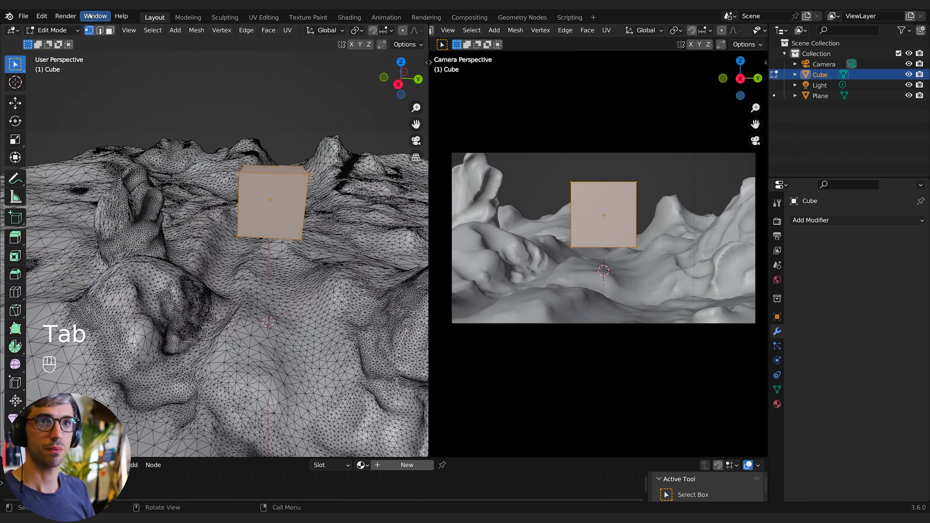
shift+middle_drag(226, 165, 151, 222)
click(194, 226)
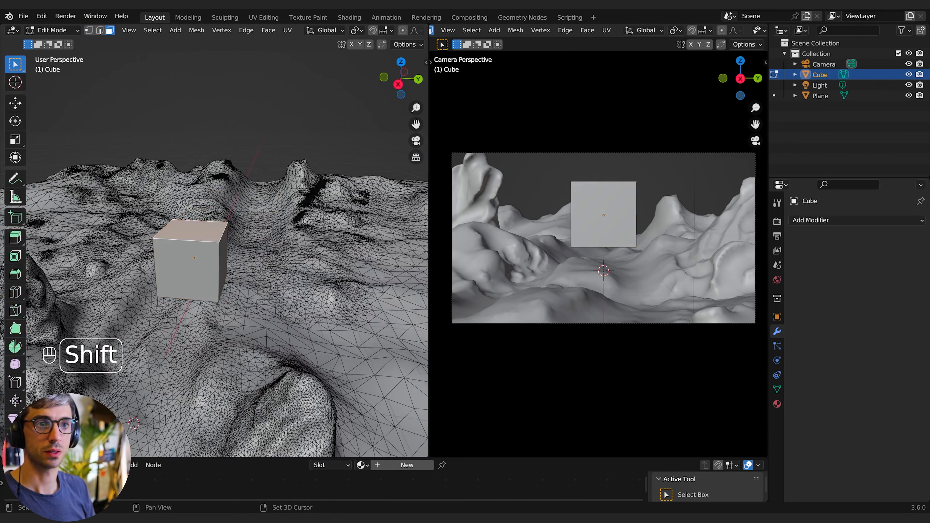
shift+middle_drag(236, 250, 293, 220)
key(s)
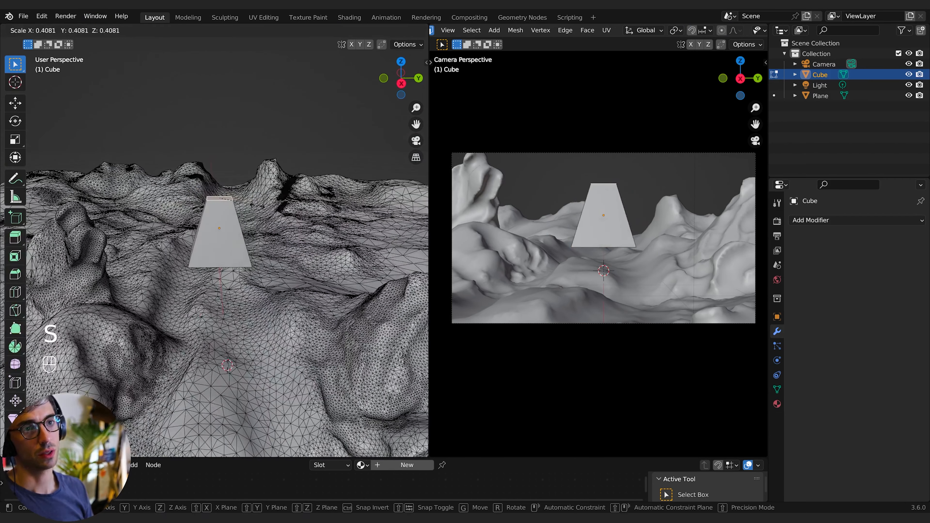
key(0)
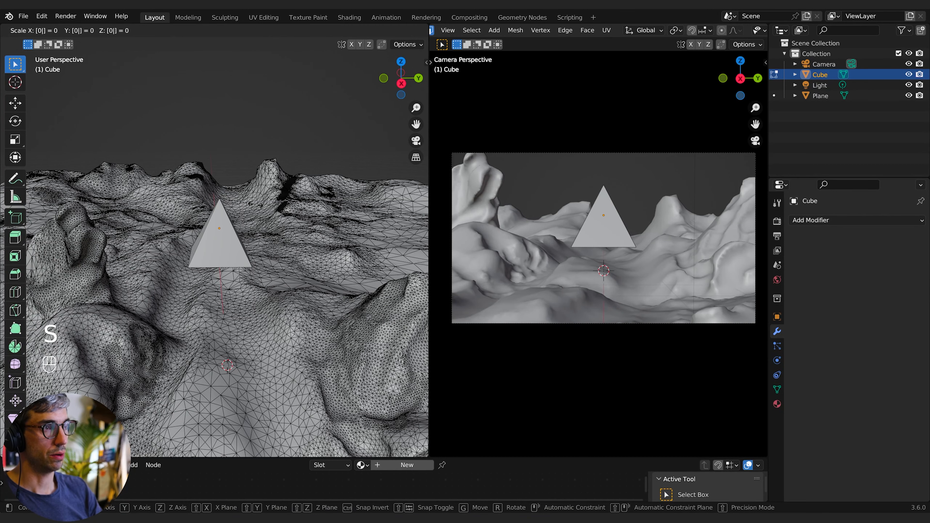
key(Return)
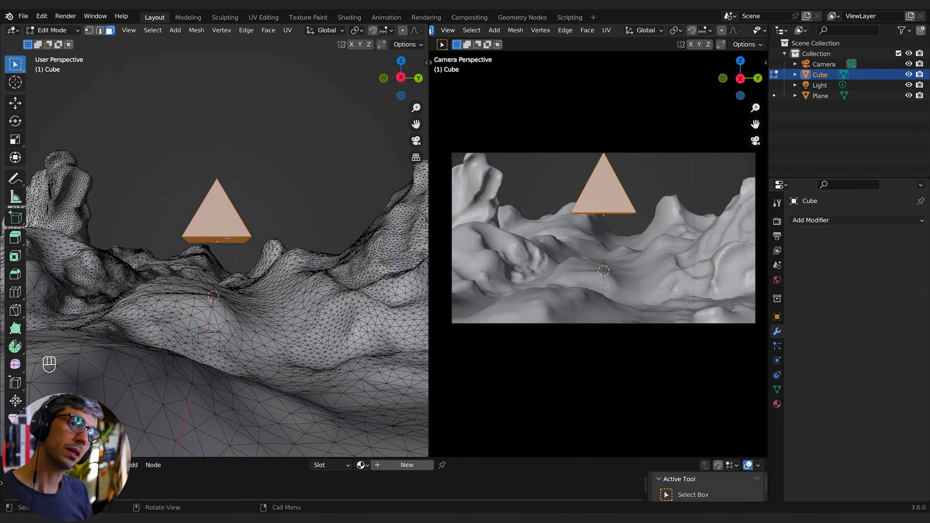
- Select the cube's bottom face, extrude it and move it down about 1 m along Z
click(227, 238)
middle_drag(248, 181, 254, 180)
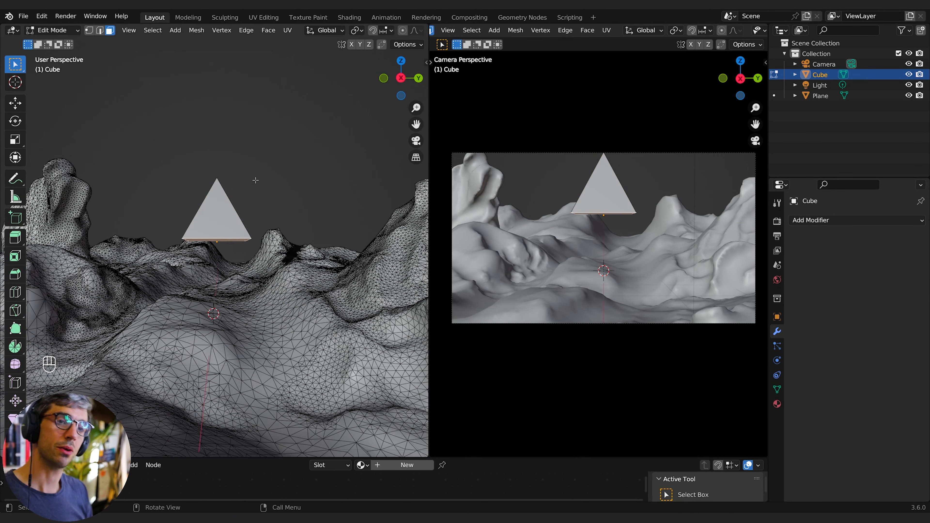
key(e)
key(g)
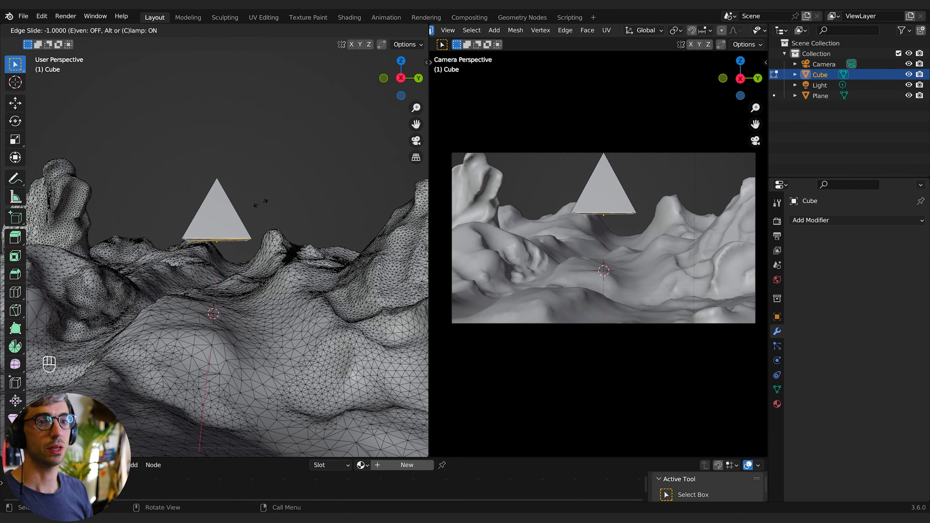
right_click(261, 207)
key(g)
key(z)
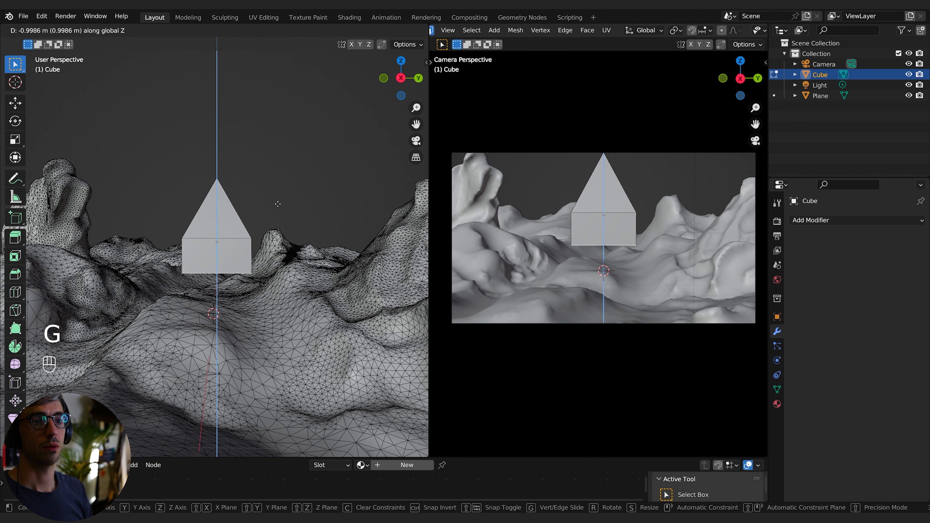
click(277, 204)
- Scale the bottom face to 0 to form a diamond shape, then raise it along Z
key(s)
key(0)
click(278, 204)
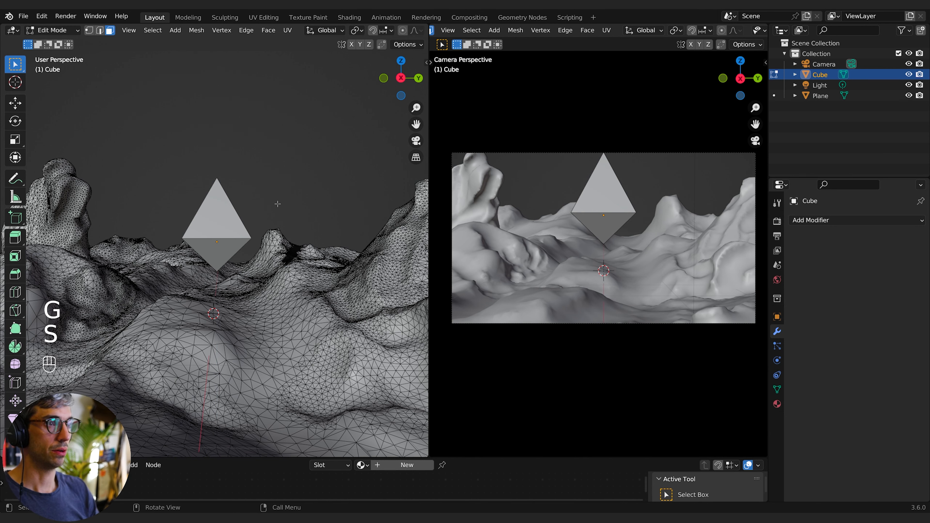
key(g)
key(z)
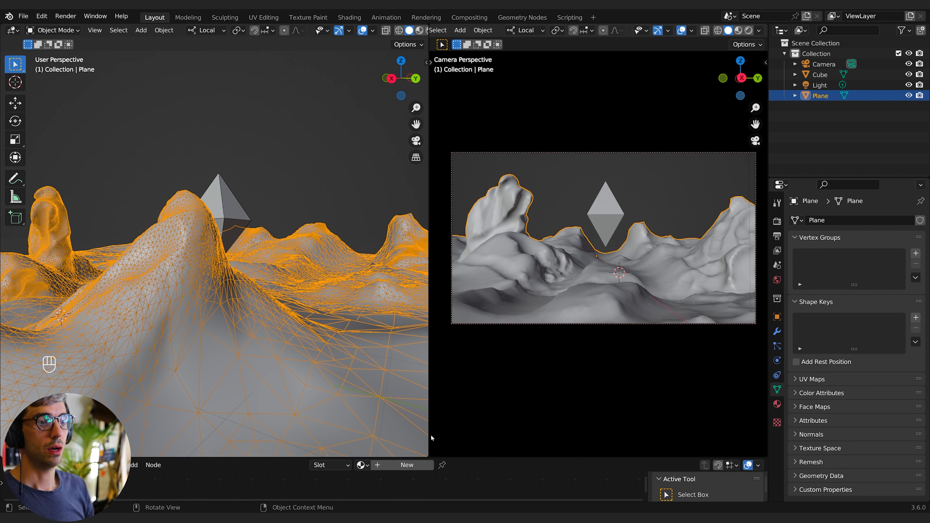
- Rearrange the layout so the camera view fills the width and the node editor below is taller
drag(428, 455, 392, 449)
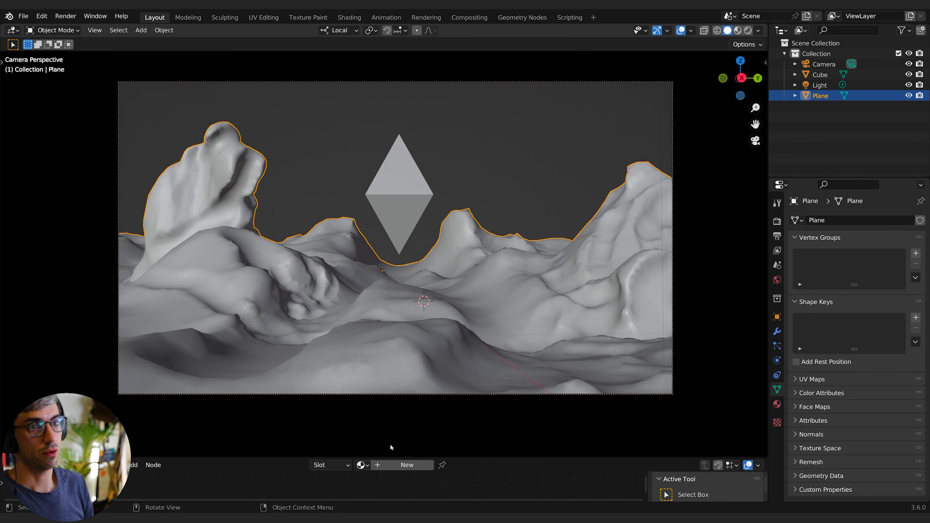
drag(261, 457, 316, 368)
click(10, 378)
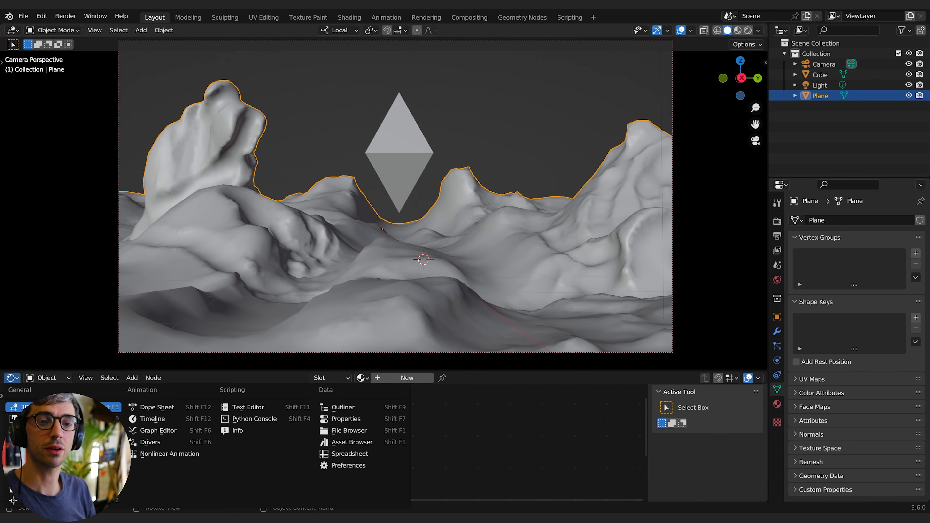
drag(240, 370, 240, 339)
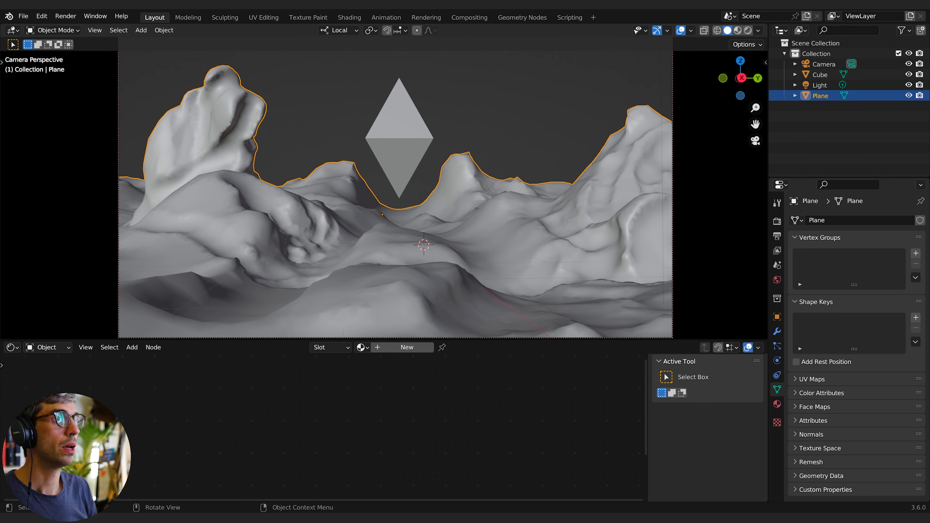
- Switch the viewport to Rendered shading and open the Render properties
click(748, 32)
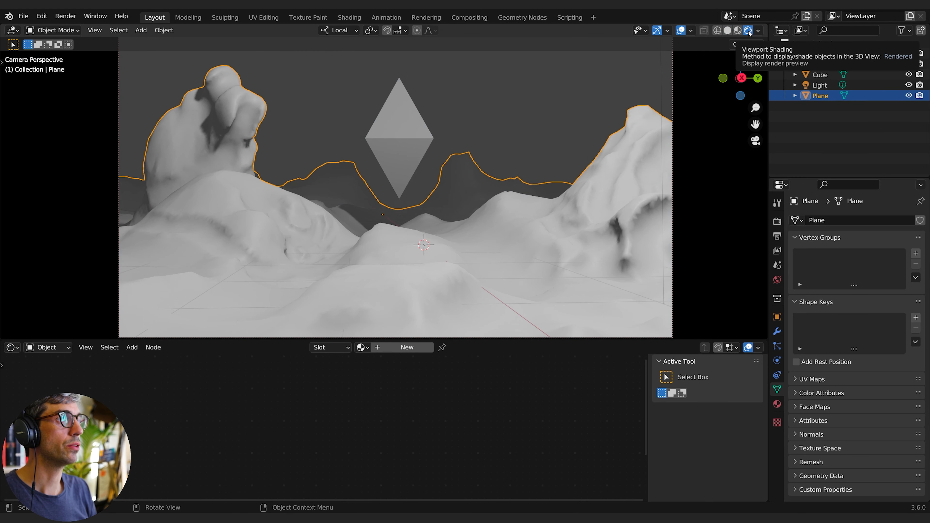
click(777, 221)
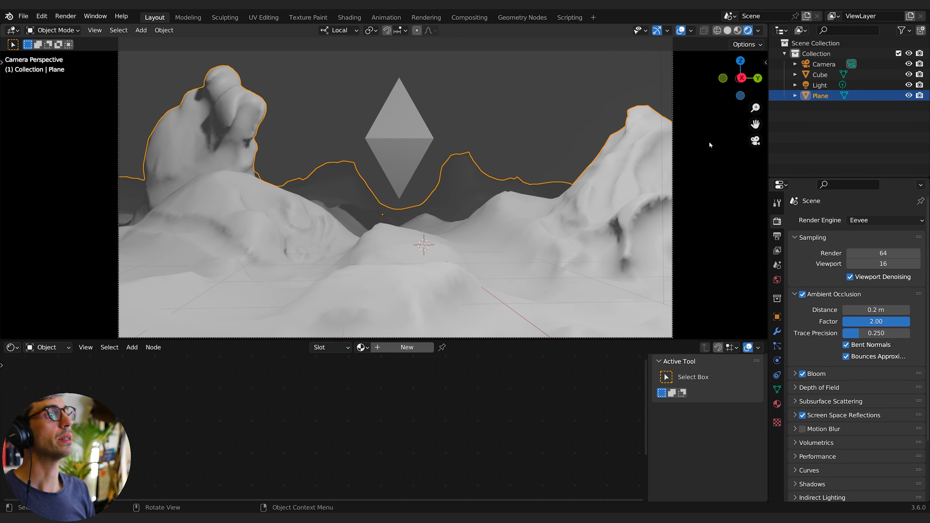
- Select the existing Light object and delete it
click(821, 85)
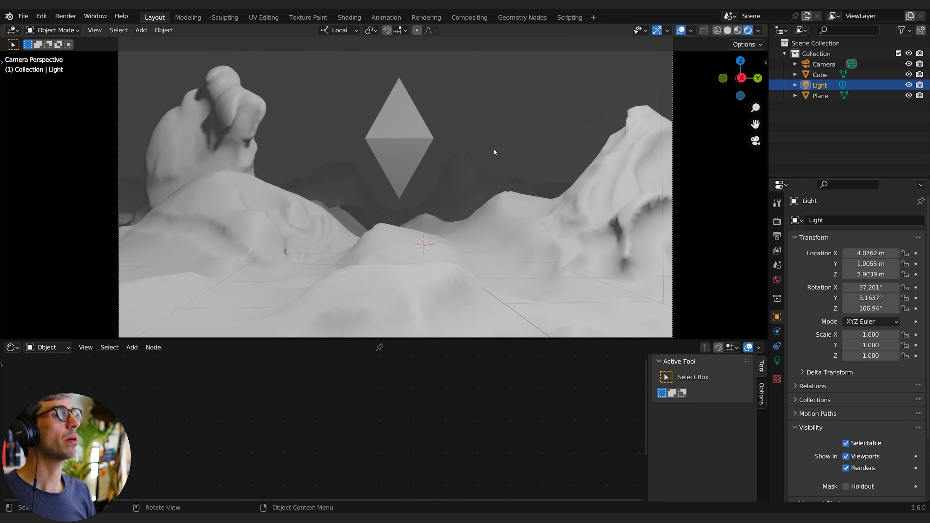
key(x)
click(548, 137)
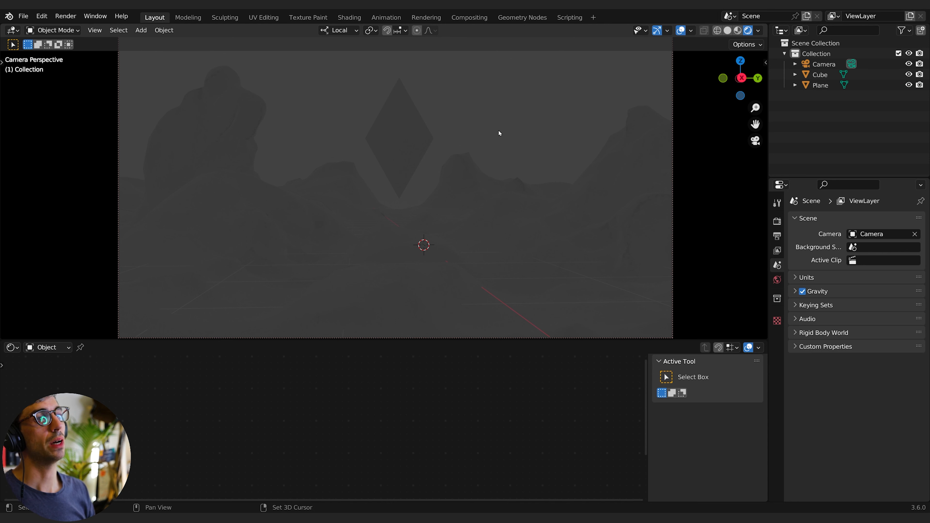
- Add a Sun light to the scene
key(shift+a)
mouse_move(479, 261)
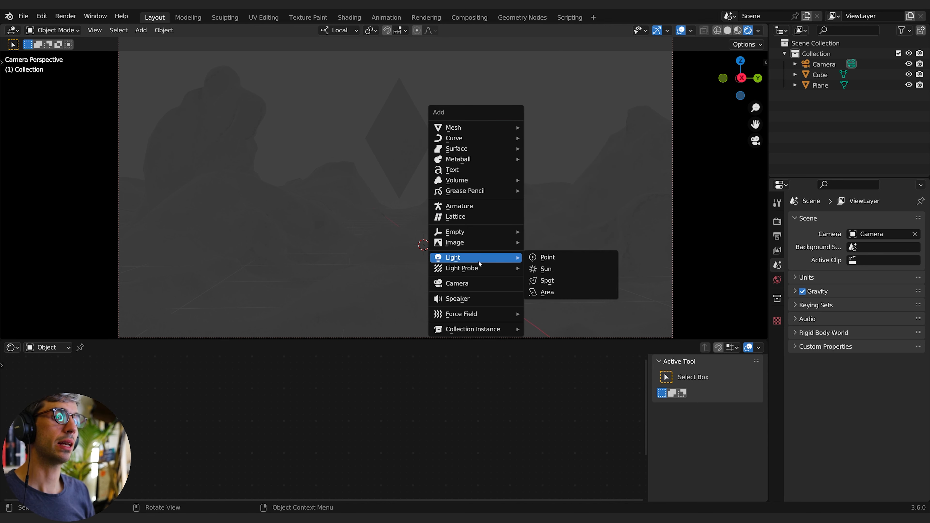
click(545, 268)
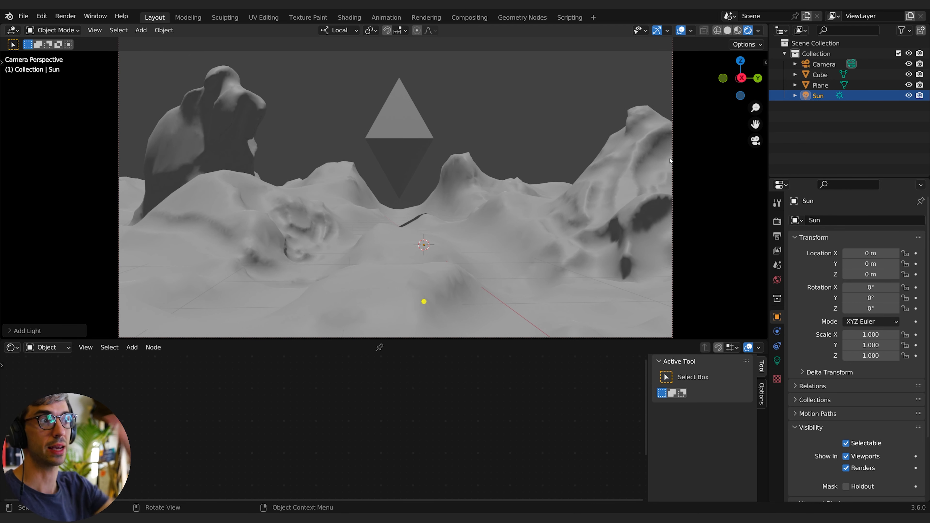
- Rotate the sun to about -59° on X so it lights the terrain at an angle, then deselect all
key(r)
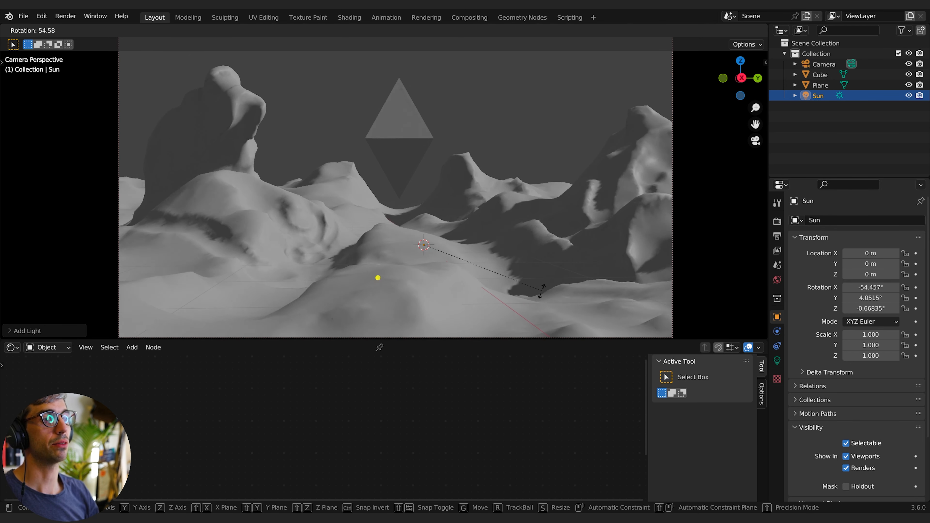
click(525, 304)
key(alt+a)
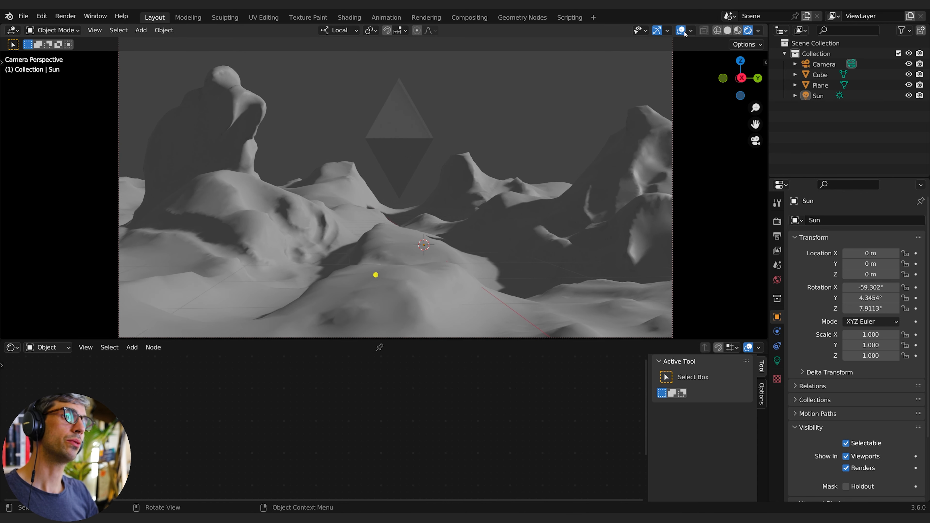
- Hide the viewport overlays and gizmos in the camera view
click(681, 31)
click(657, 30)
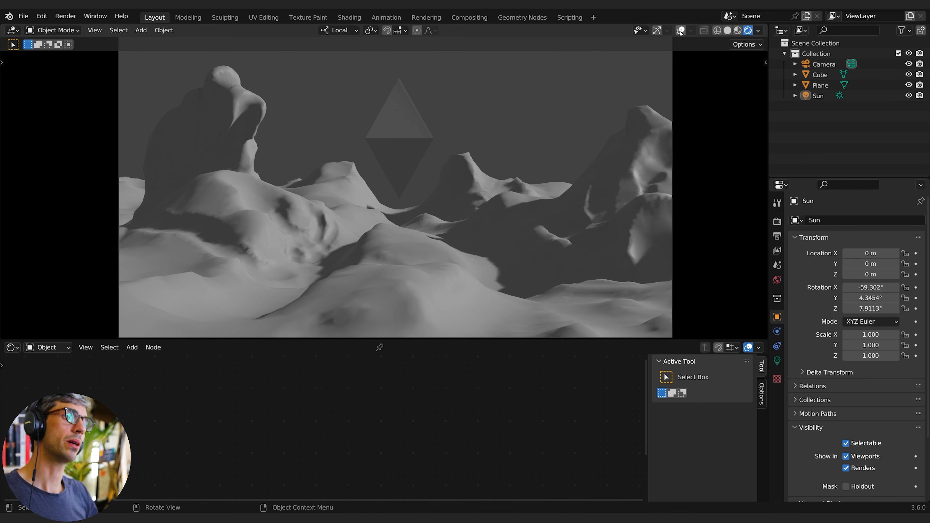
key(q)
click(470, 140)
scroll(381, 197, down, 1)
- Show the World shader nodes in the node editor and set the Background color to black
click(58, 349)
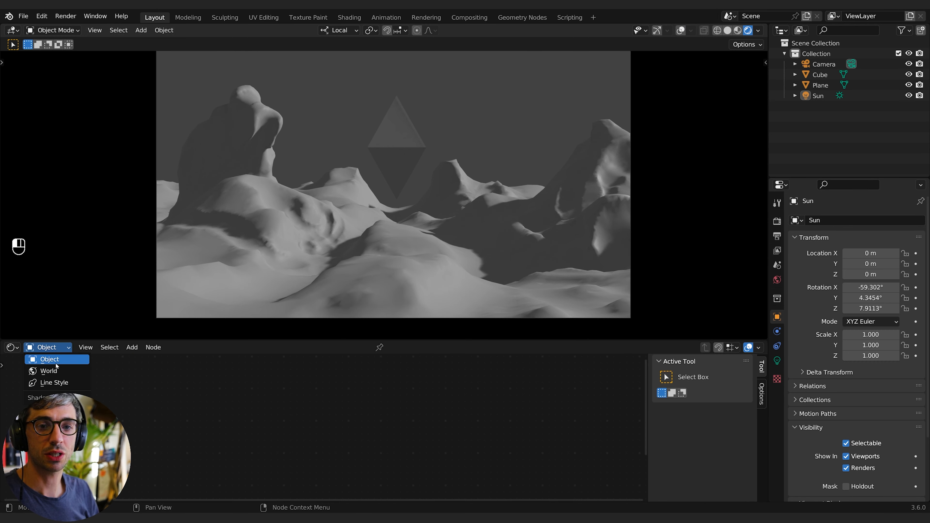
click(49, 370)
scroll(249, 430, up, 3)
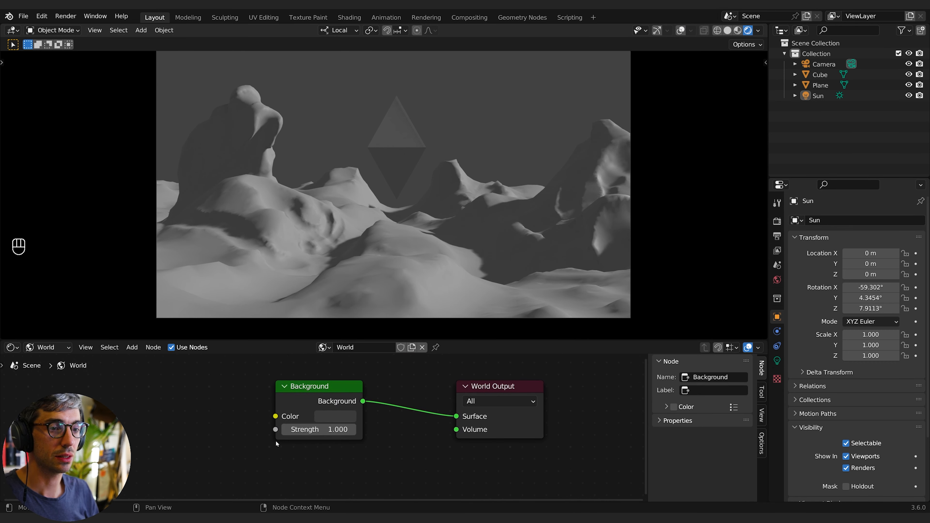
click(325, 417)
drag(419, 311, 418, 332)
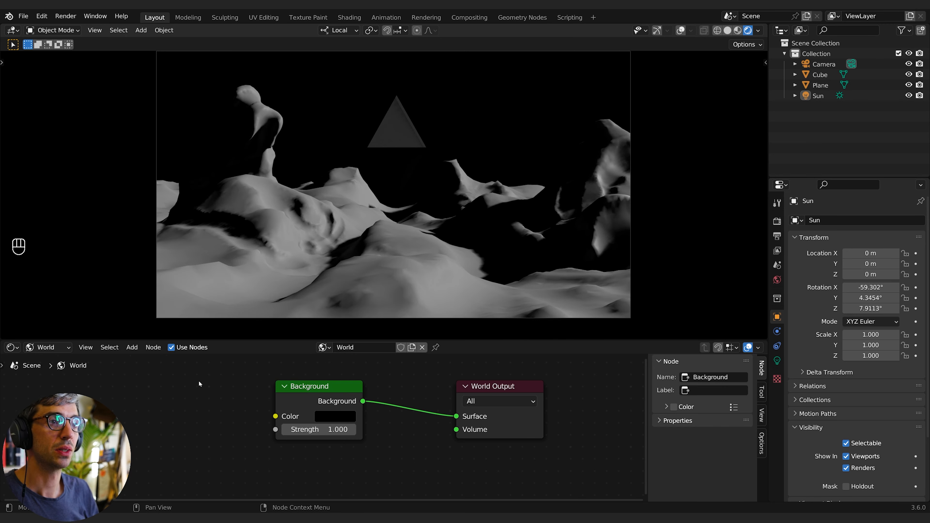
- Add a Noise Texture node to the World node tree
key(shift+a)
text(noi)
key(Return)
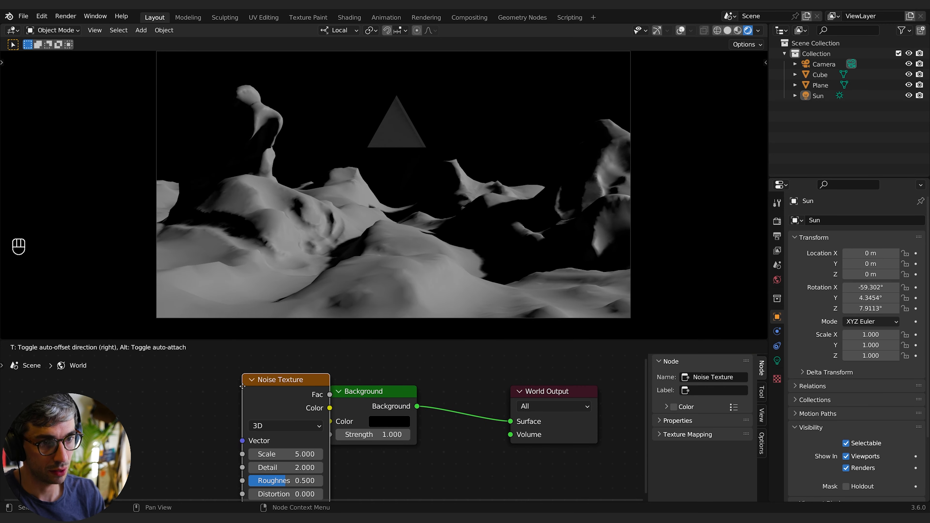
click(142, 384)
- Add a Color Ramp node and connect the Noise Texture's Fac output to its Fac input
key(shift+a)
click(271, 394)
text(c)
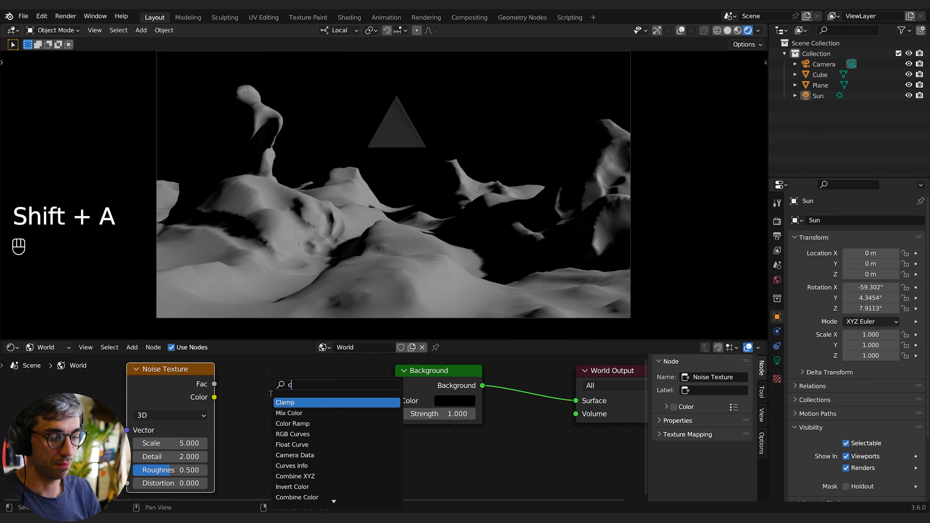
text(r)
key(Return)
click(243, 379)
middle_drag(243, 378, 285, 367)
drag(220, 374, 173, 377)
drag(298, 378, 238, 464)
middle_drag(397, 379, 353, 393)
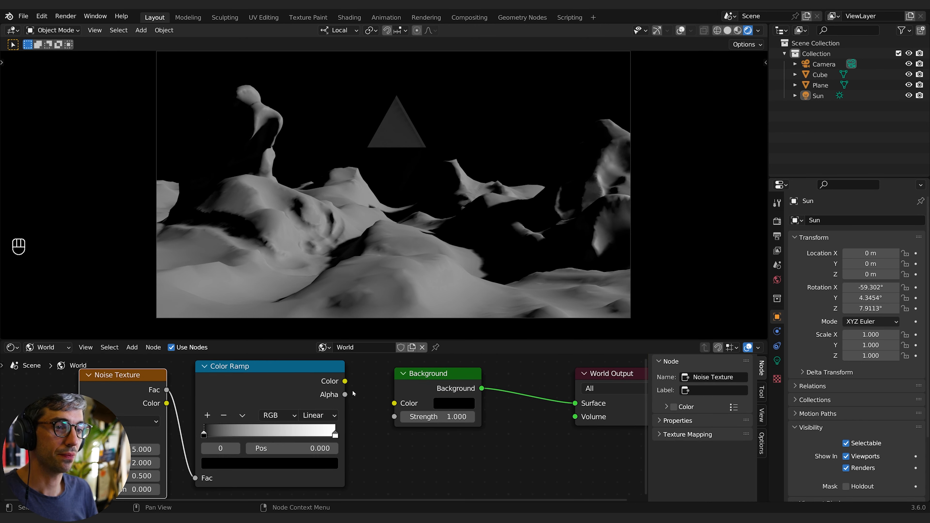
- Connect the Color Ramp's Color output to the Background node's Color input
drag(314, 388, 398, 407)
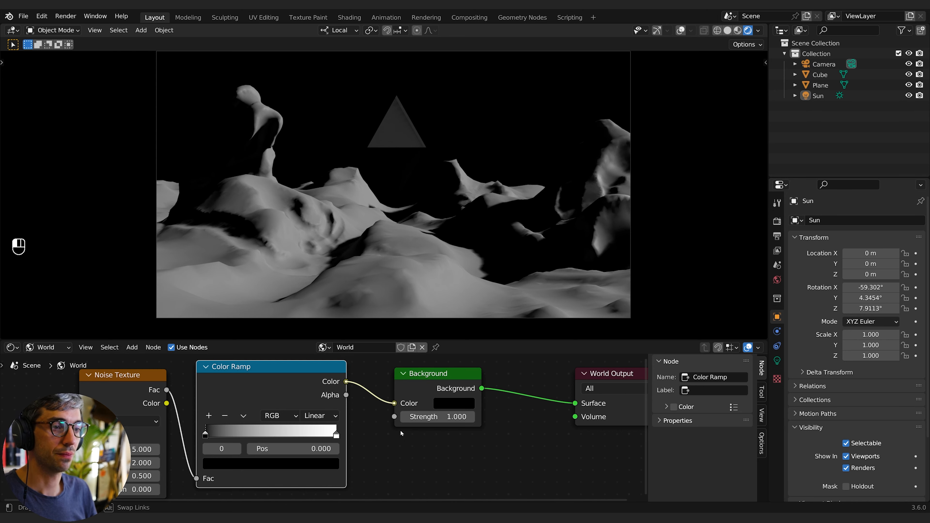
middle_drag(400, 430, 449, 425)
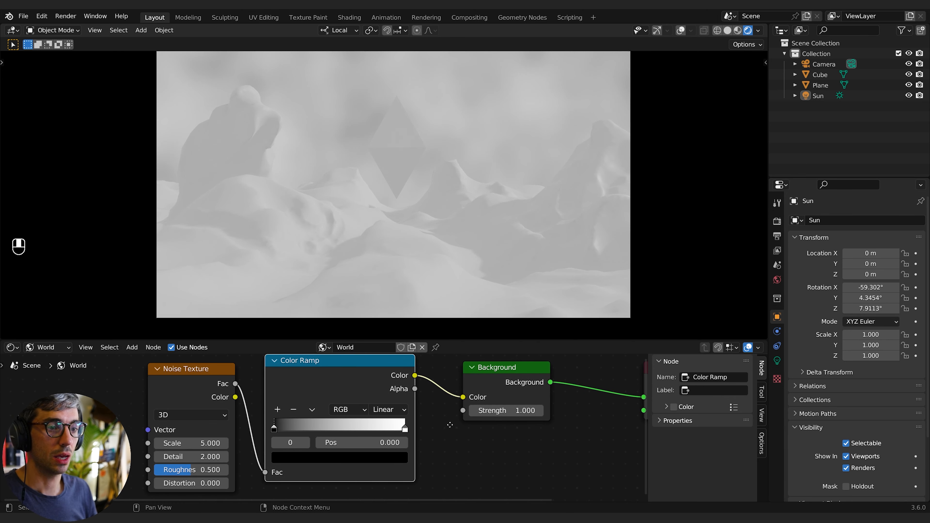
- Set the Noise Texture's Scale to 600 and move the Color Ramp's black stop to position about 0.689
click(184, 443)
text(6)
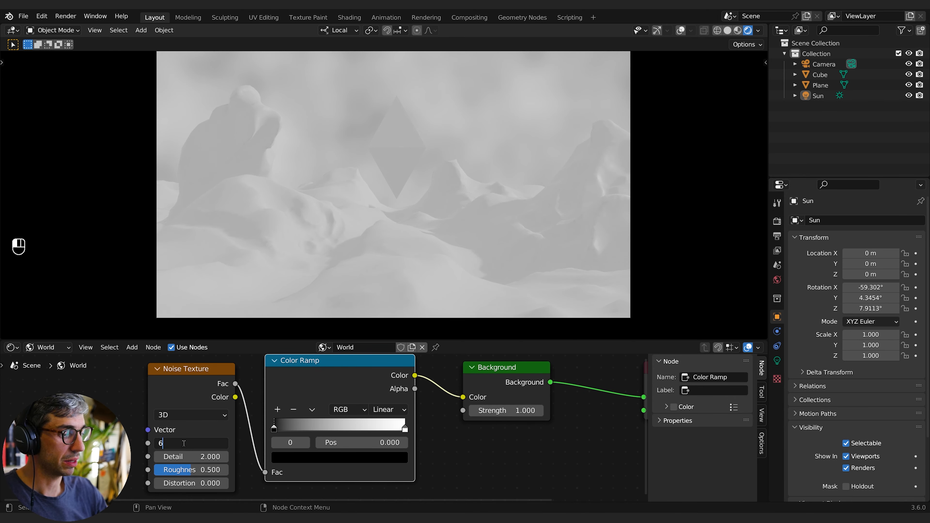
text(00)
key(Return)
drag(274, 431, 402, 429)
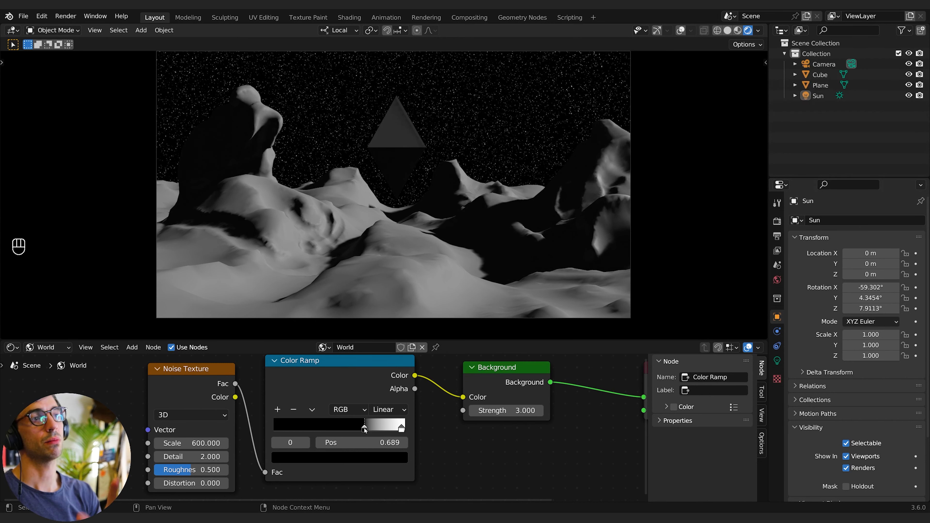
- Add a Volume Scatter node and connect its Volume output to the World Output's Volume input
scroll(511, 447, down, 2)
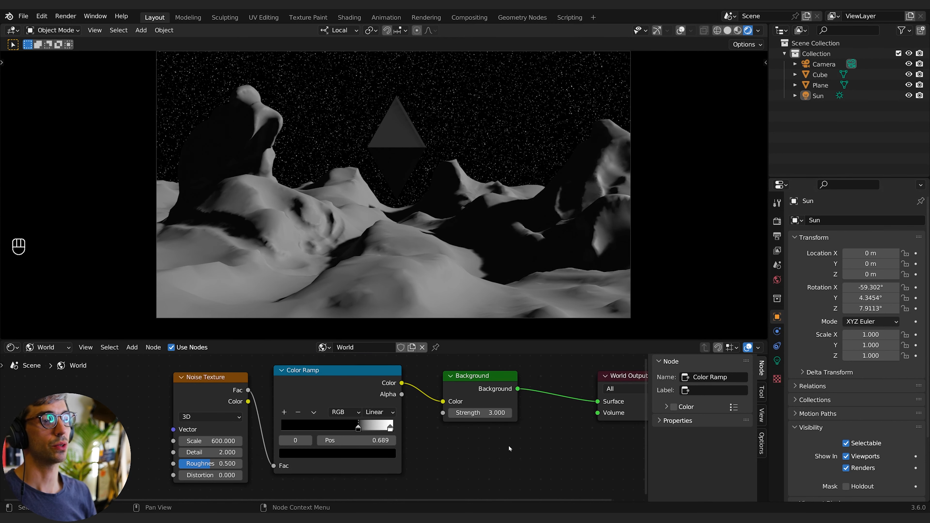
middle_drag(514, 448, 386, 446)
key(shift+a)
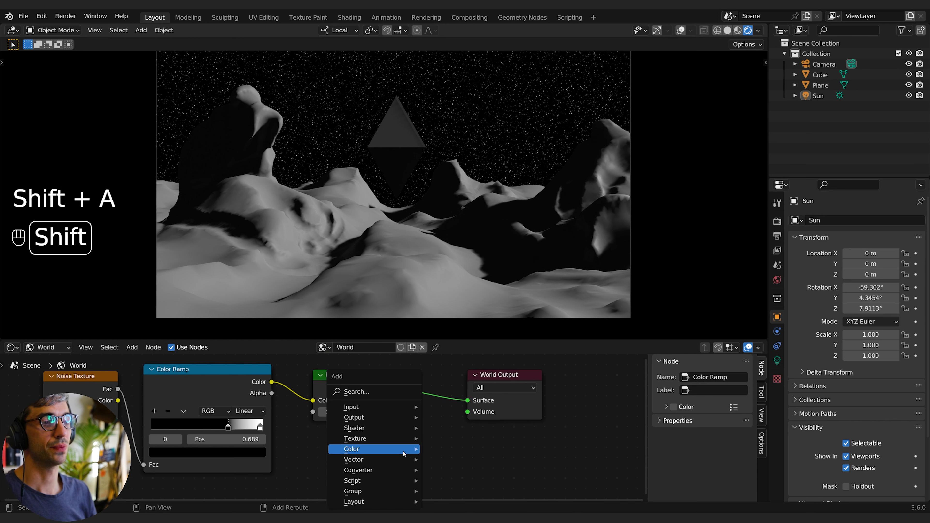
text(vol)
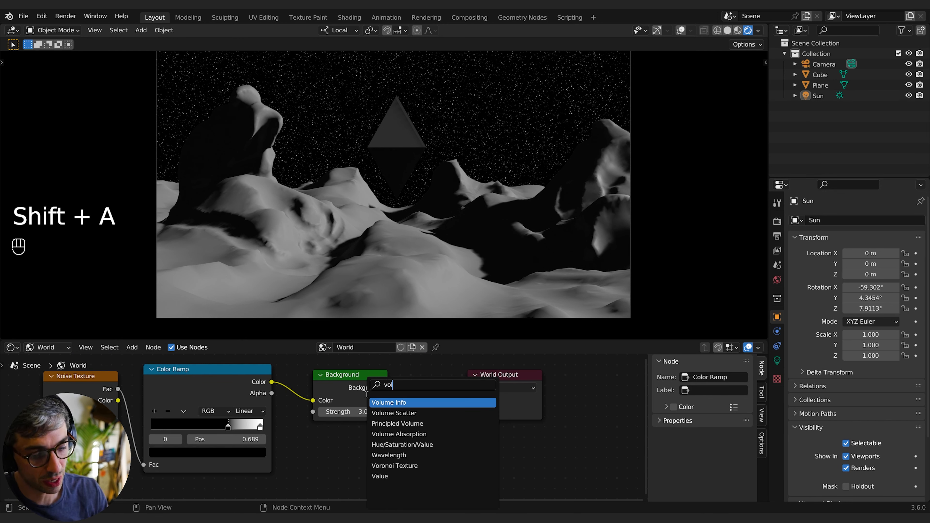
text(u)
click(388, 413)
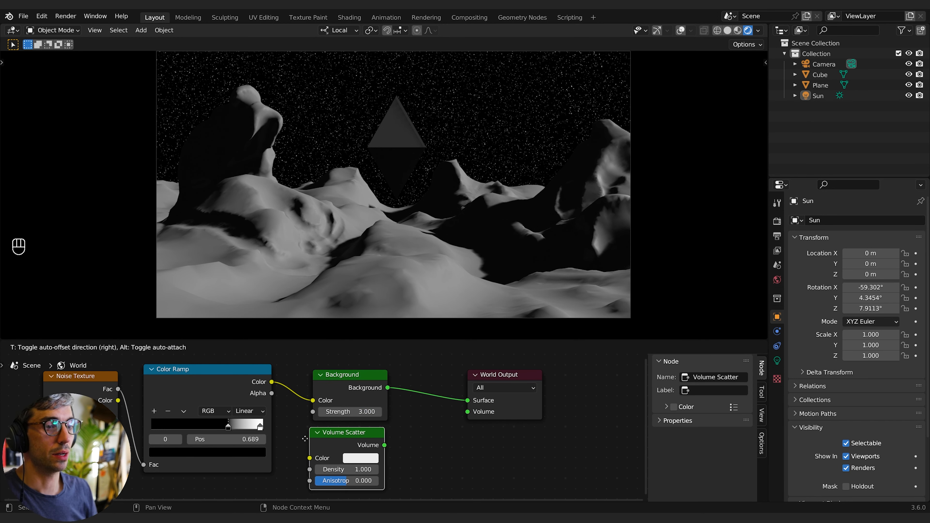
click(377, 449)
drag(374, 447, 467, 412)
- Set the Volume Scatter's Density to 0.01 and its Anisotropy to about 0.85
middle_drag(325, 469, 358, 447)
click(358, 449)
text(.01)
key(Return)
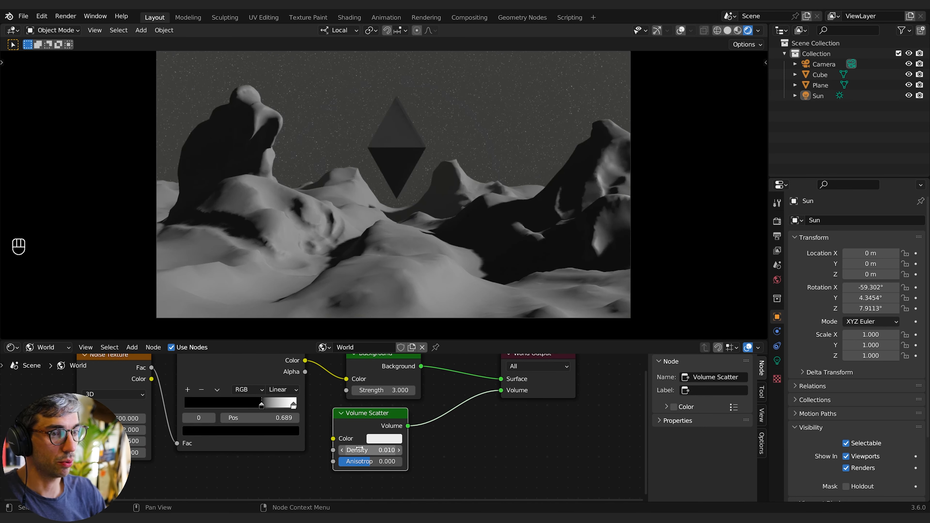
drag(359, 461, 397, 461)
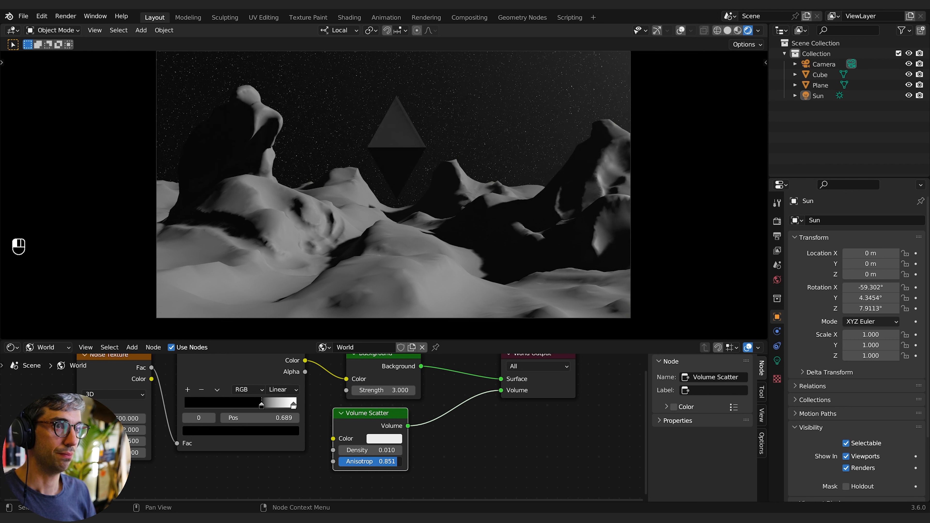
- Duplicate the Sun light in place
click(817, 95)
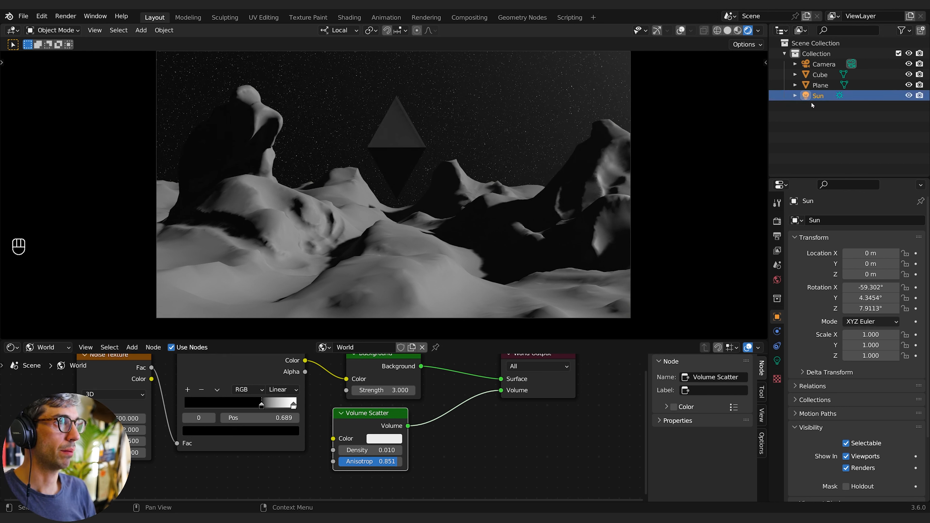
key(shift+d)
right_click(446, 179)
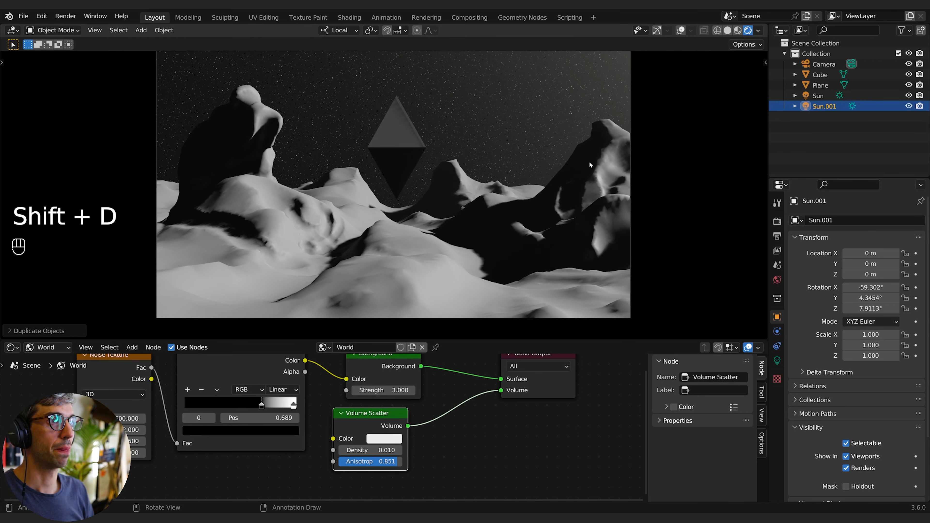
- Switch the transform orientation to Global and rotate the duplicated sun around Z and freely toward the camera
key(r)
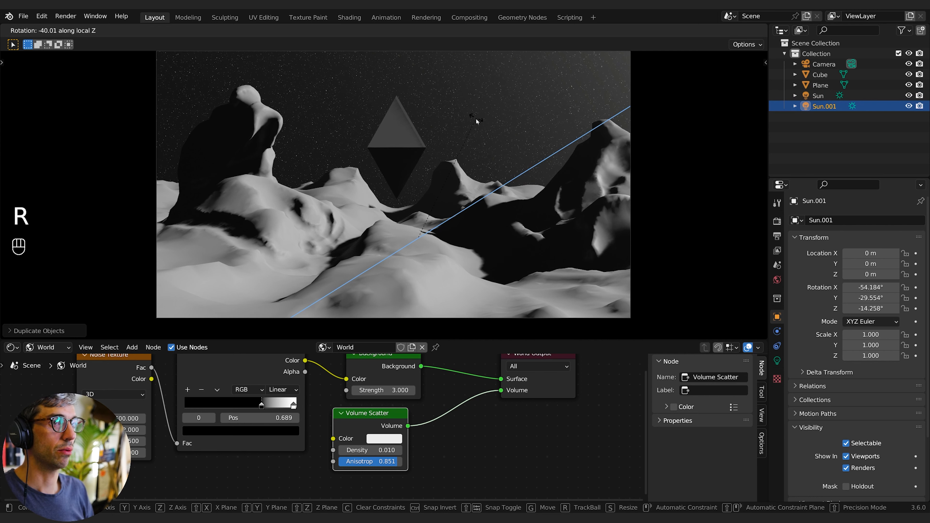
right_click(476, 119)
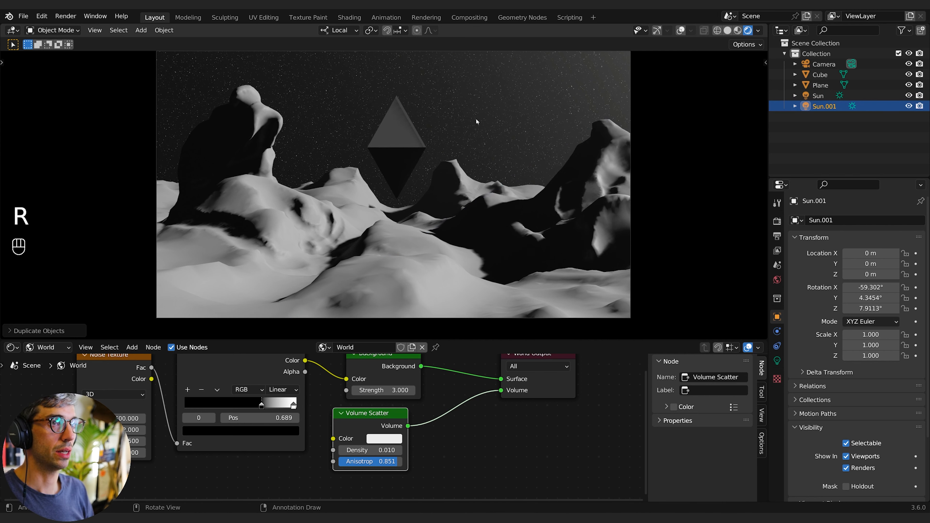
click(336, 30)
click(344, 65)
key(r)
key(z)
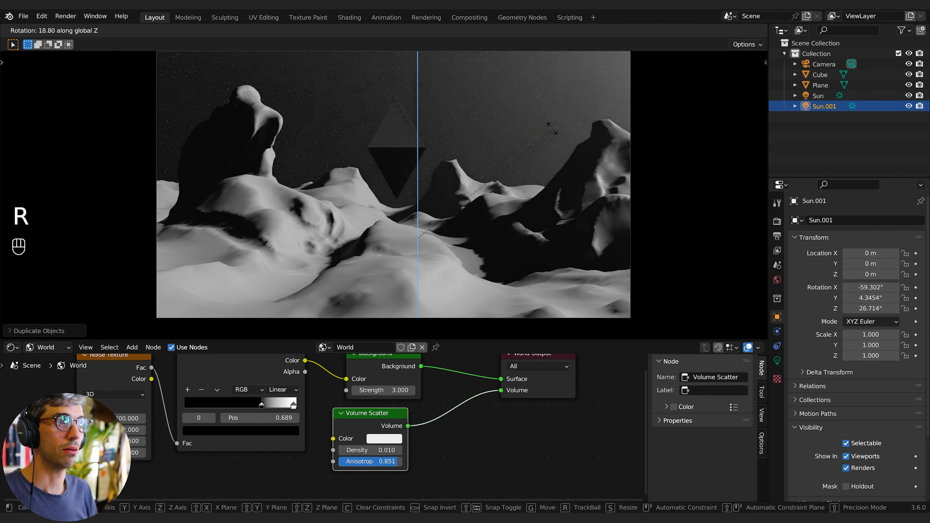
key(r)
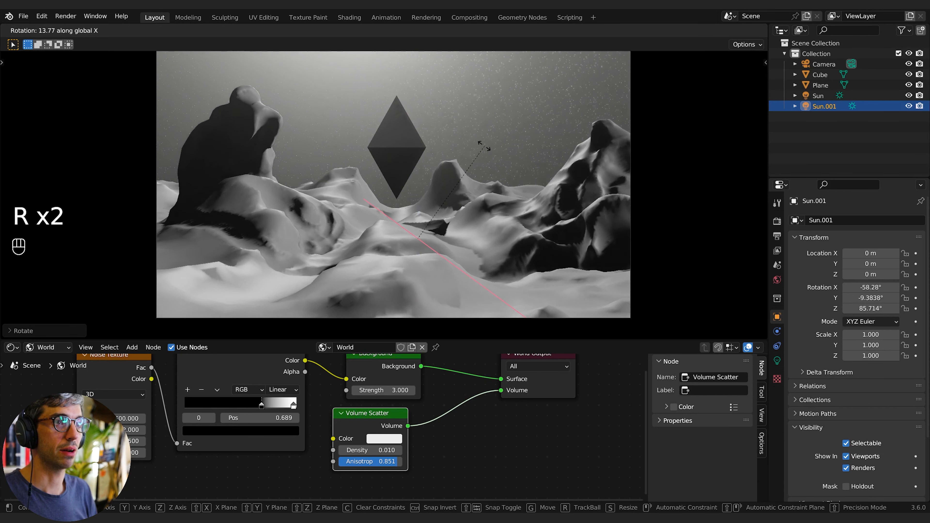
click(369, 162)
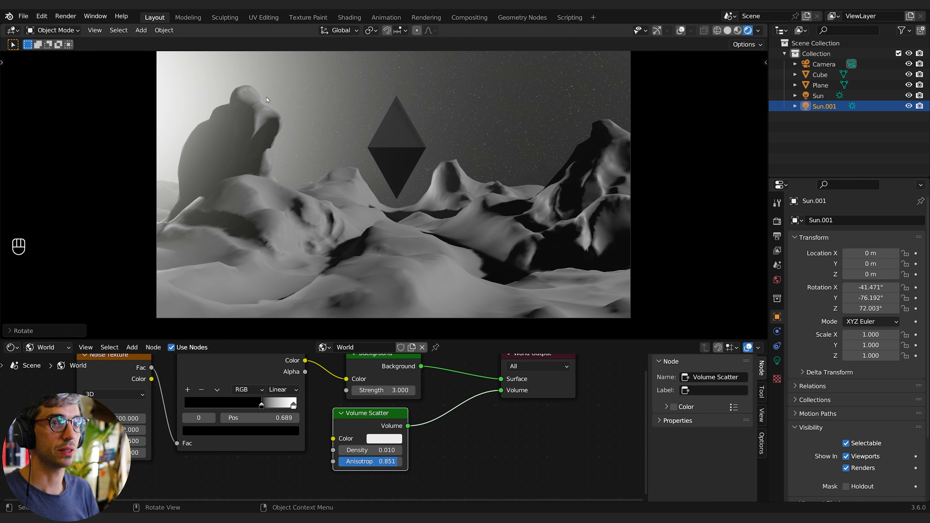
- Rotate the duplicated sun further so it shines from directly behind the diamond toward the camera
key(r)
key(r)
key(z)
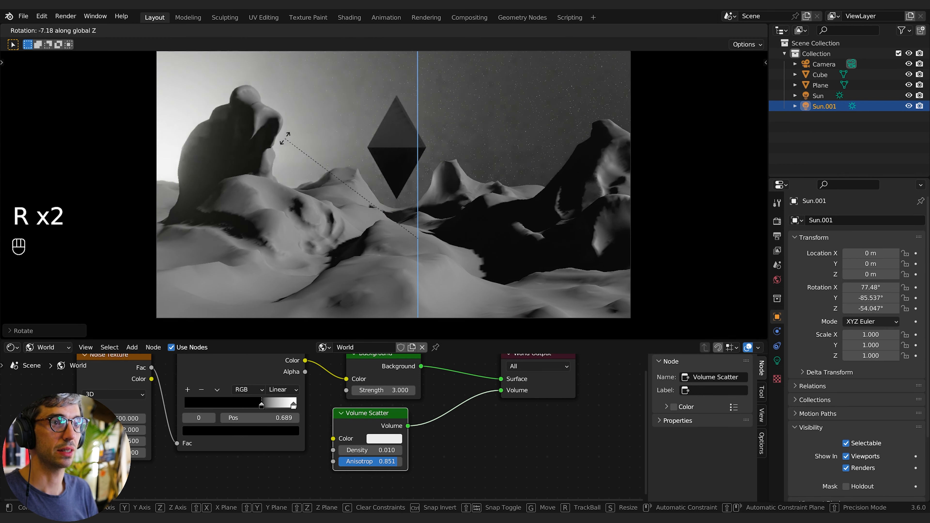
click(371, 137)
key(r)
key(x)
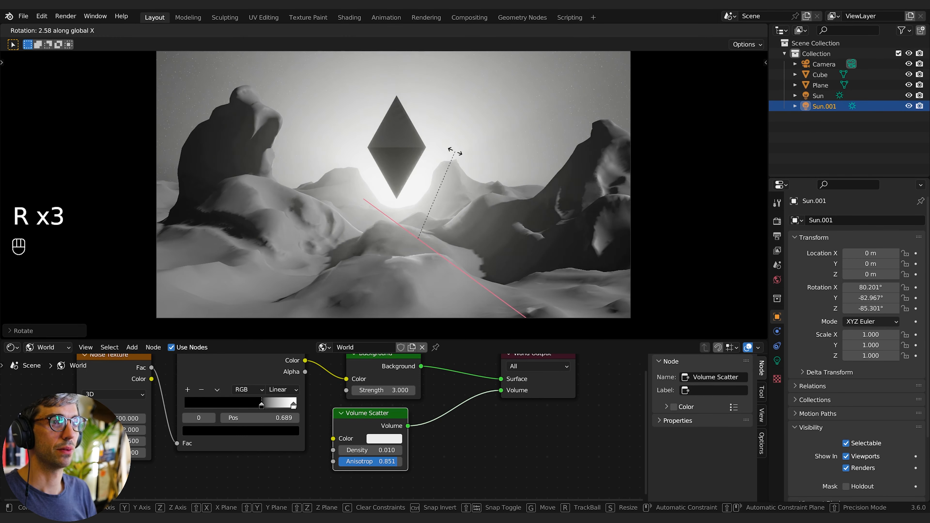
key(r)
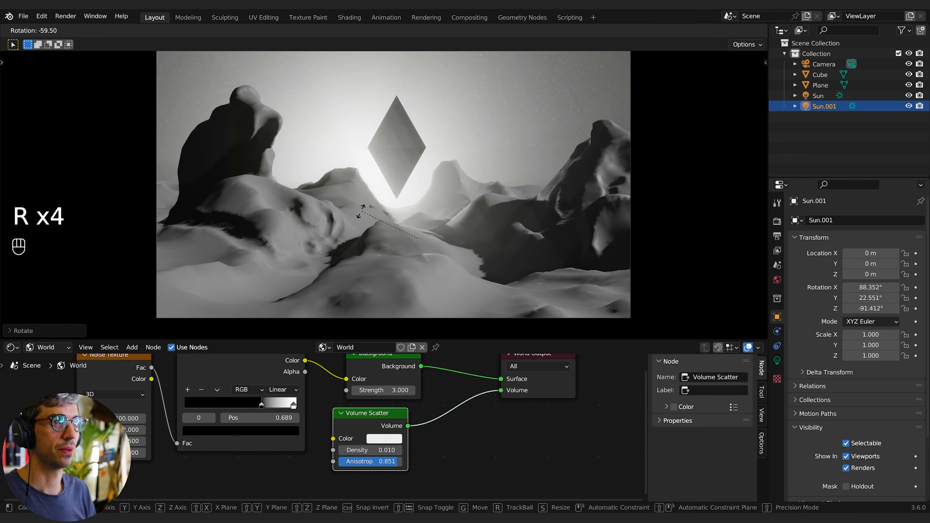
key(r)
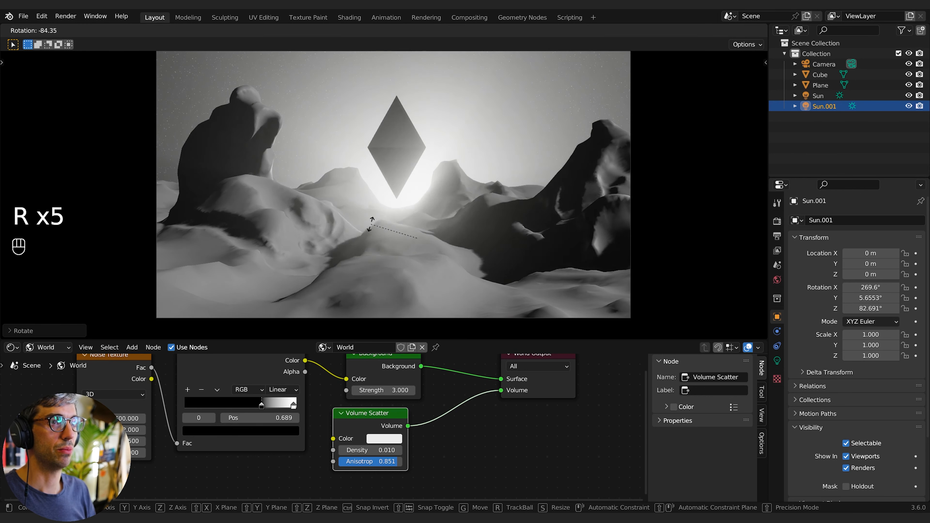
click(531, 167)
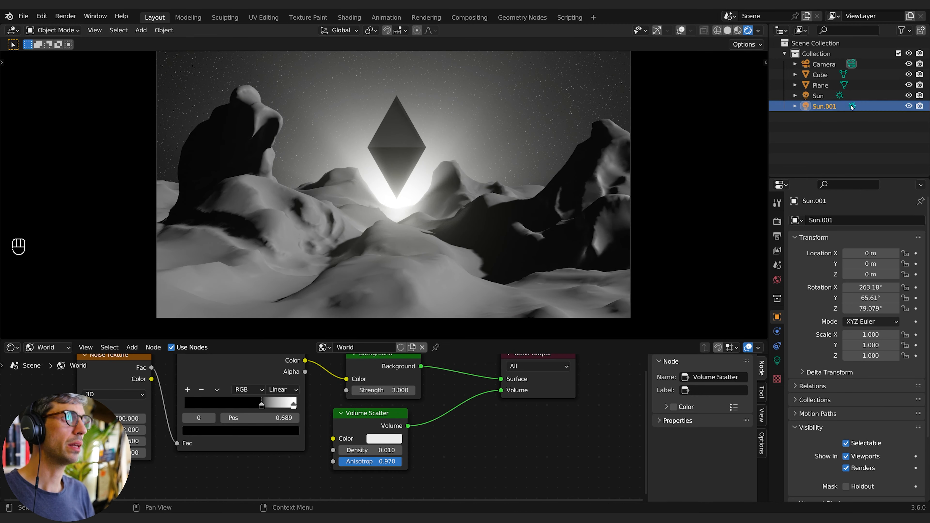
- Set the duplicated sun's light color to light blue with hue 0.623 and saturation 0.745
click(777, 361)
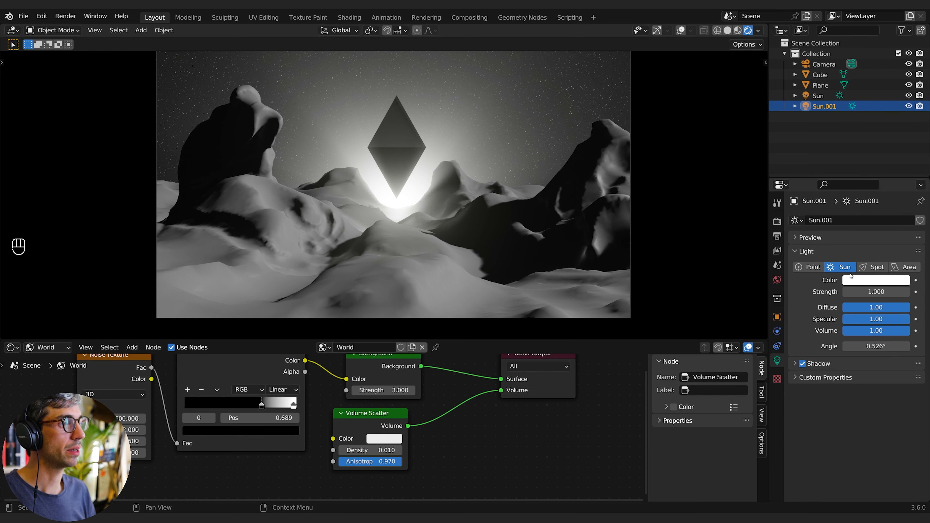
click(862, 285)
drag(860, 183, 867, 166)
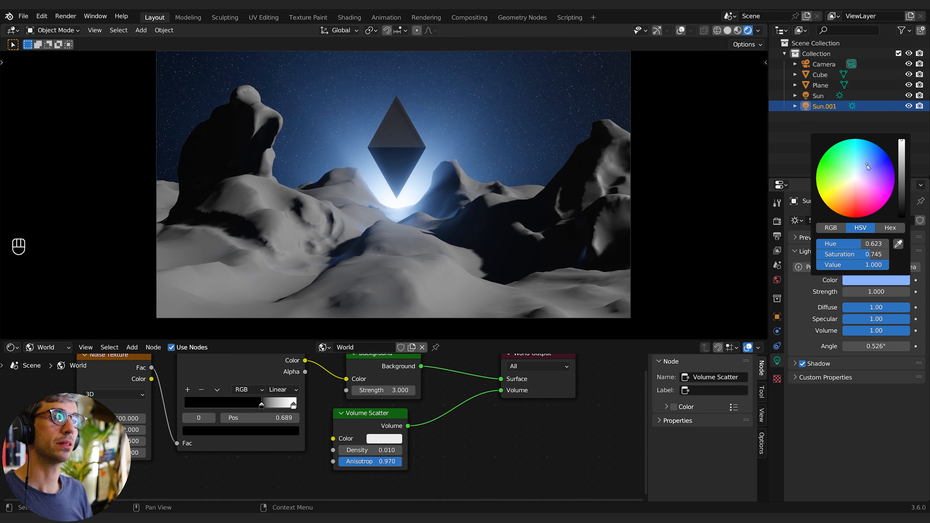
- Select the diamond and rotate it around the global Z axis
click(396, 142)
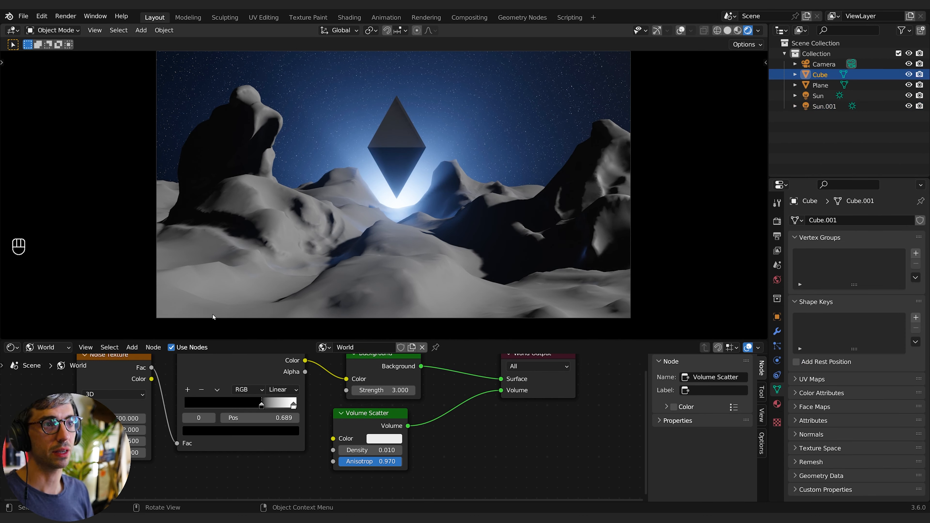
key(r)
key(z)
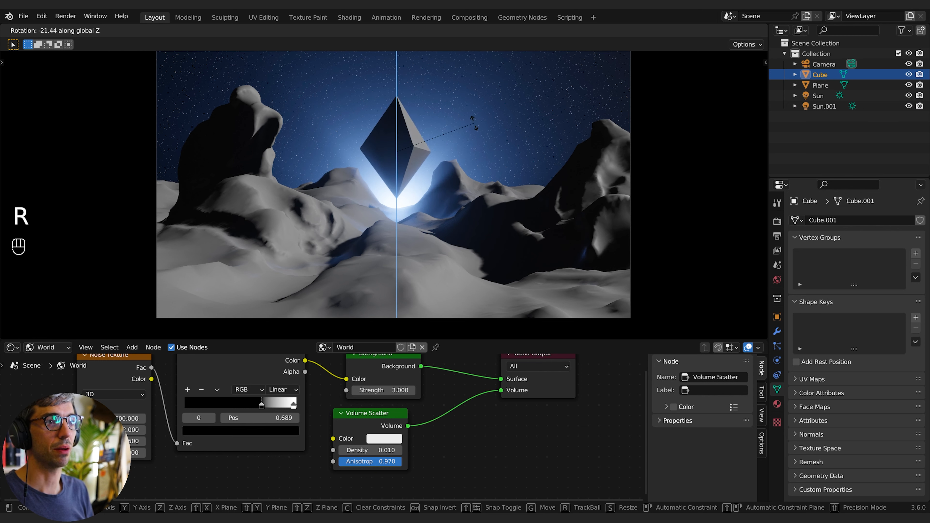
click(474, 124)
key(r)
key(z)
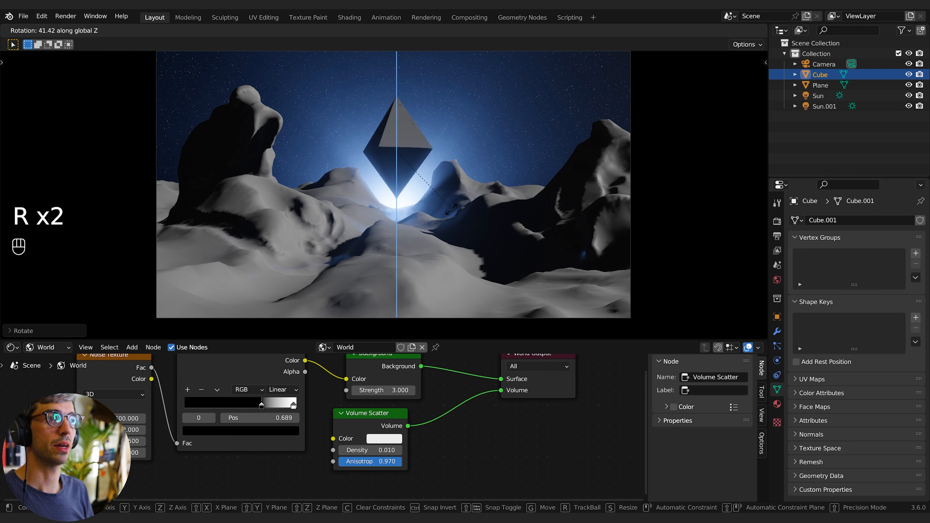
click(474, 178)
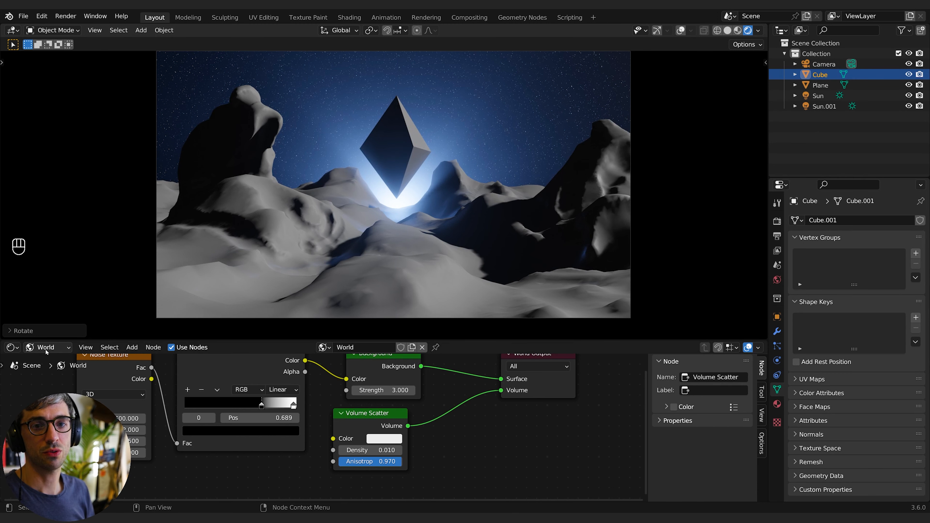
- Enlarge the node editor, switch it to object shaders and create a new material for the diamond
click(50, 363)
drag(153, 340, 153, 304)
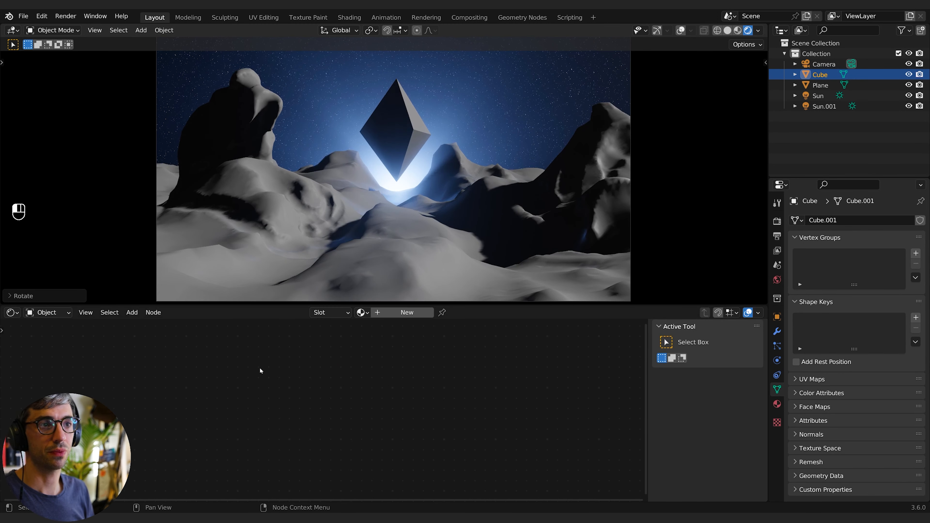
click(400, 314)
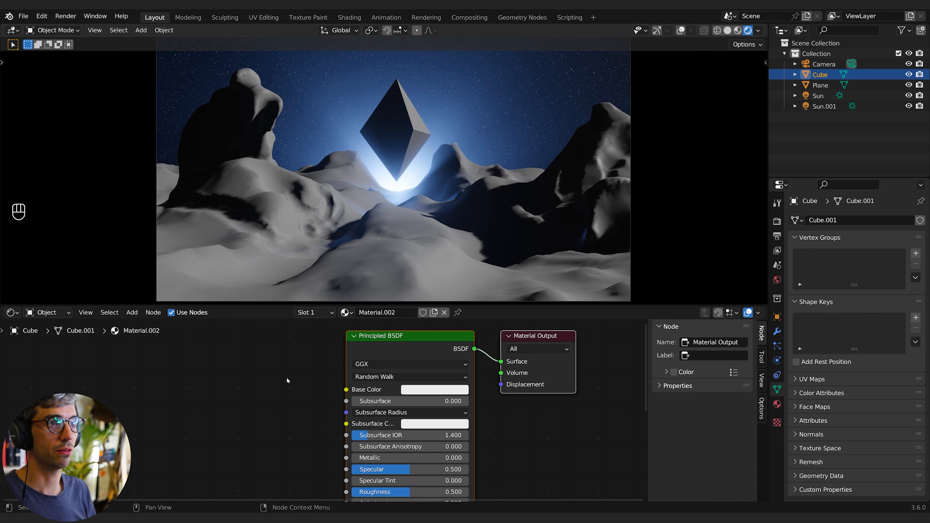
- Set the diamond material's Roughness to about 0.03
middle_drag(200, 443, 229, 364)
drag(458, 413, 455, 412)
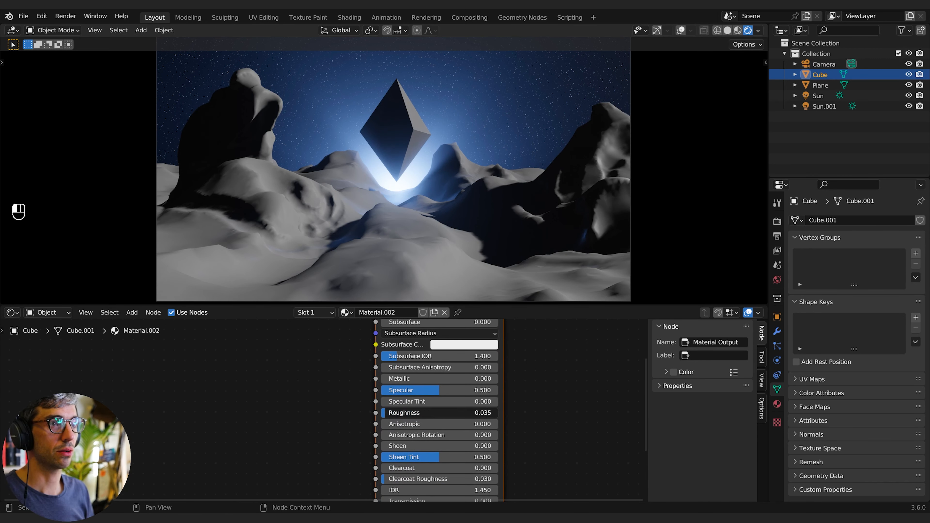
click(347, 423)
middle_drag(449, 391, 382, 450)
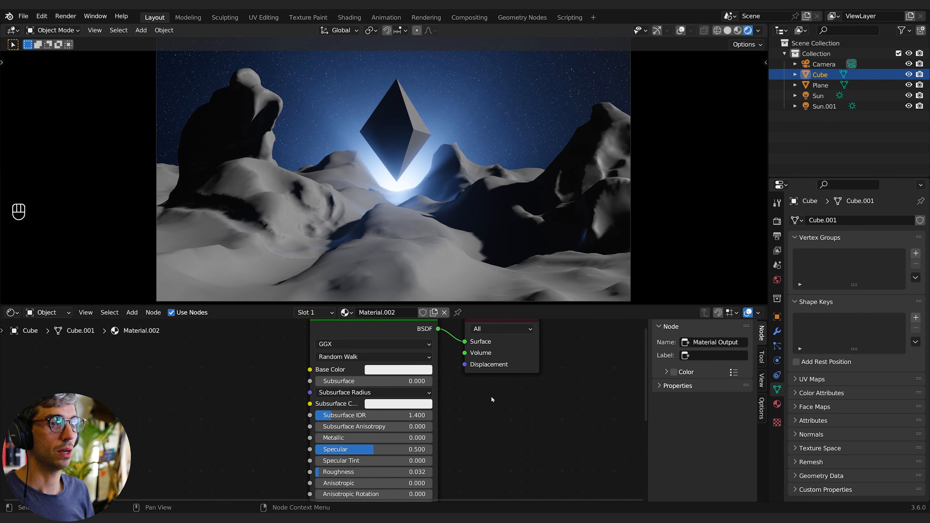
- Darken the material's Base Color to grey and set Metallic to 1
click(396, 370)
drag(453, 227, 453, 269)
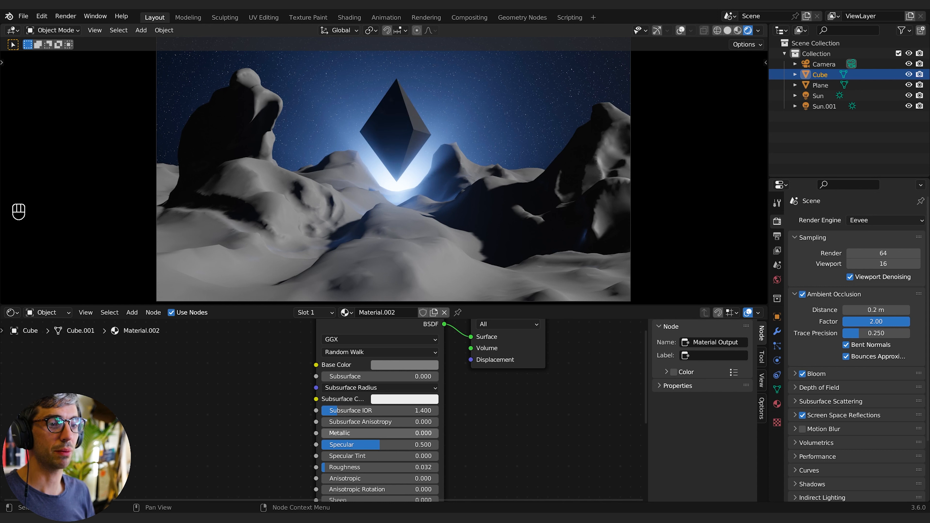
drag(381, 433, 437, 433)
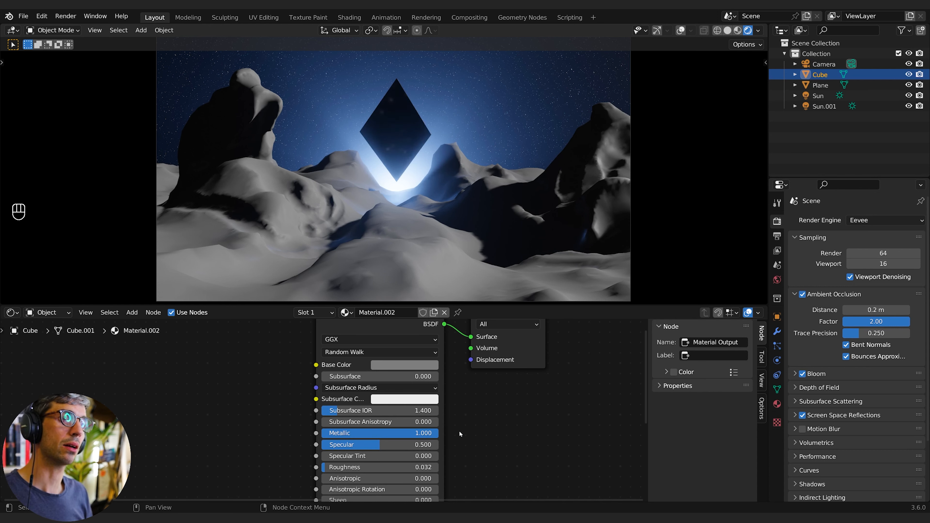
mouse_move(417, 467)
mouse_down()
mouse_move(461, 467)
mouse_move(414, 468)
mouse_move(436, 467)
mouse_up()
- Reselect the diamond, raise its material's Roughness to about 0.18 and set its Base Color to white
click(268, 196)
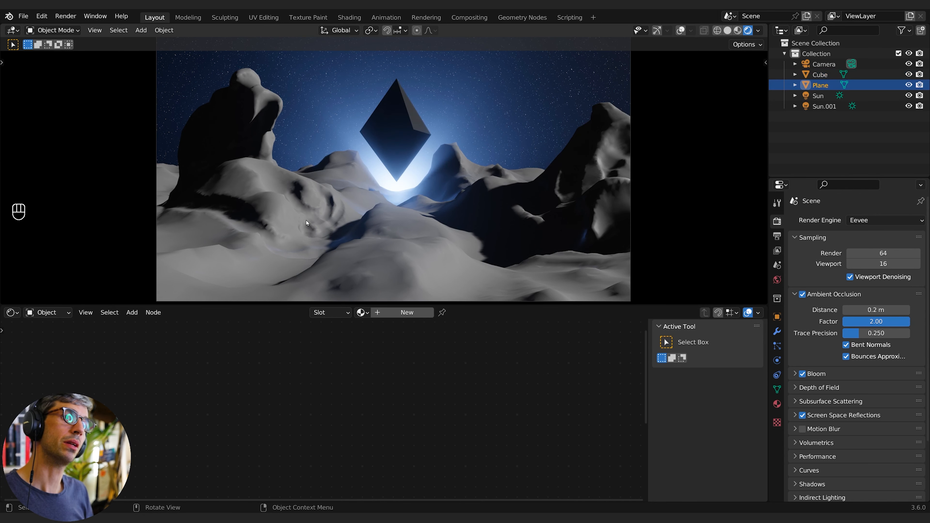
click(397, 112)
middle_drag(244, 357, 262, 334)
scroll(251, 390, down, 1)
middle_drag(247, 430, 280, 356)
drag(421, 366, 401, 365)
middle_drag(282, 384, 244, 443)
click(409, 331)
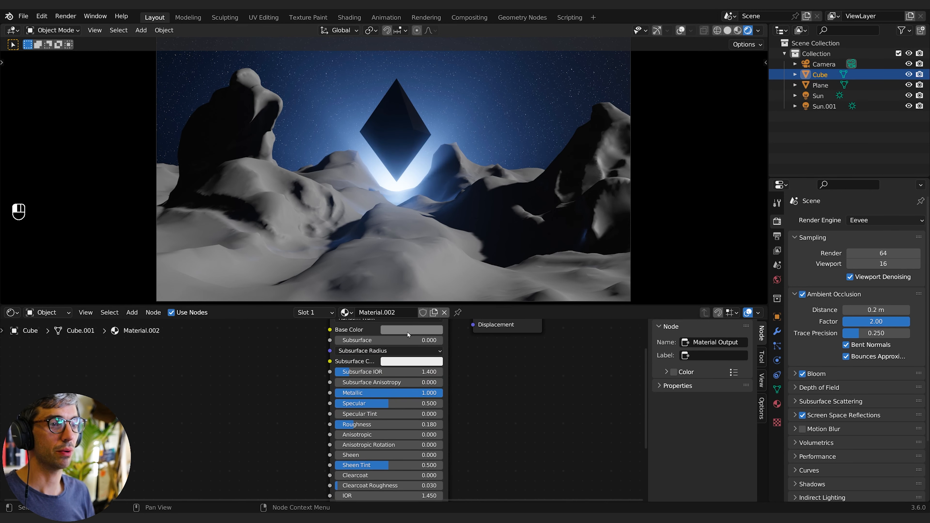
drag(462, 247, 462, 194)
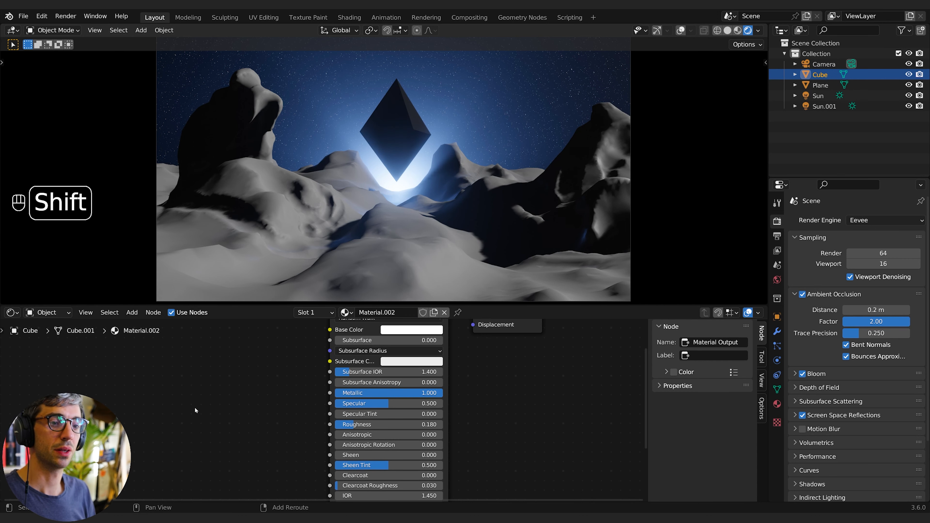
- Add a Musgrave Texture node to the diamond's material
key(shift+a)
text(mus)
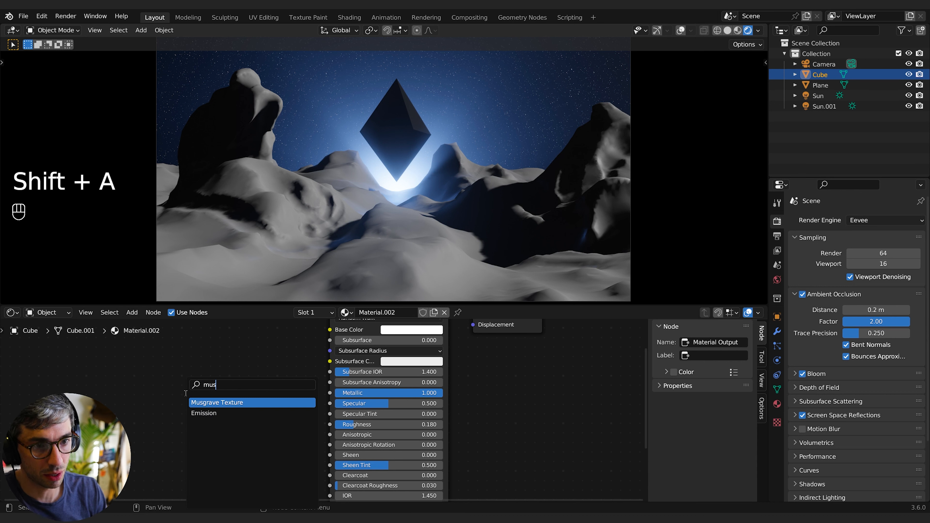
key(Return)
click(40, 382)
- Add a Color Ramp node and connect the Musgrave Height output to its Fac input
key(shift+a)
text(colo)
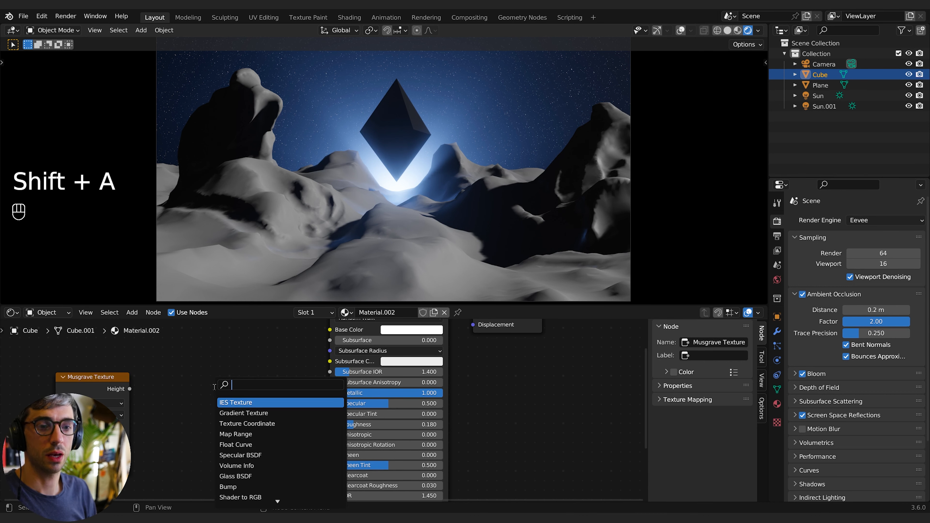
key(Down)
key(Return)
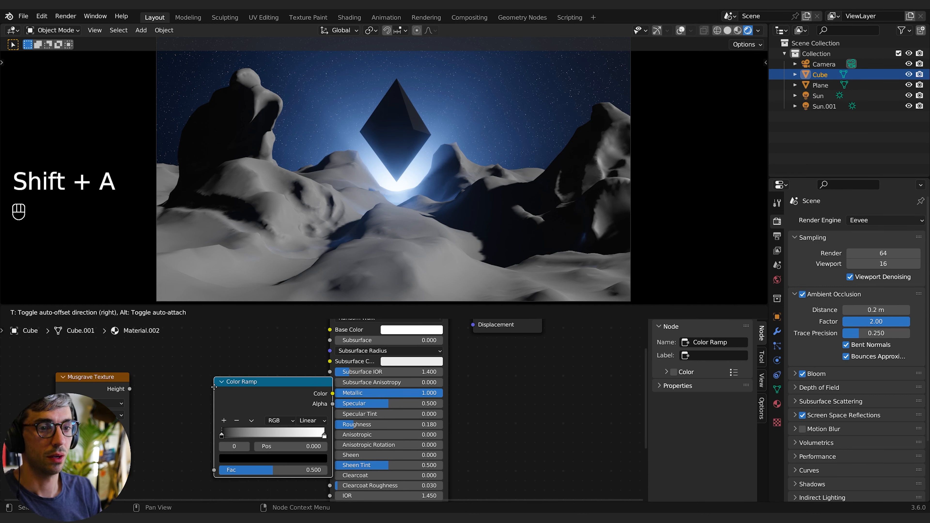
click(146, 387)
drag(103, 394, 148, 469)
scroll(206, 403, down, 2)
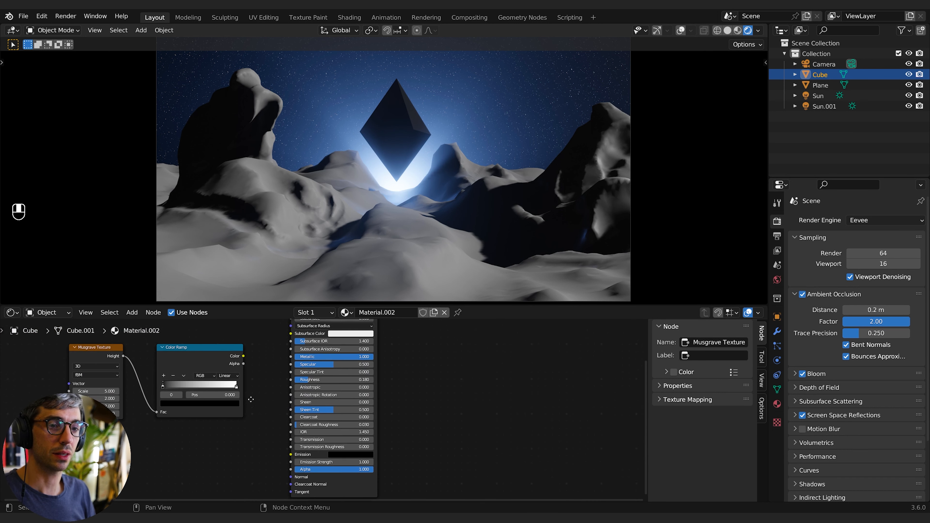
drag(222, 345, 249, 414)
- Add a Bump node, feed the Color Ramp's Color into its Height and its Normal into the shader's Normal
key(shift+a)
click(207, 388)
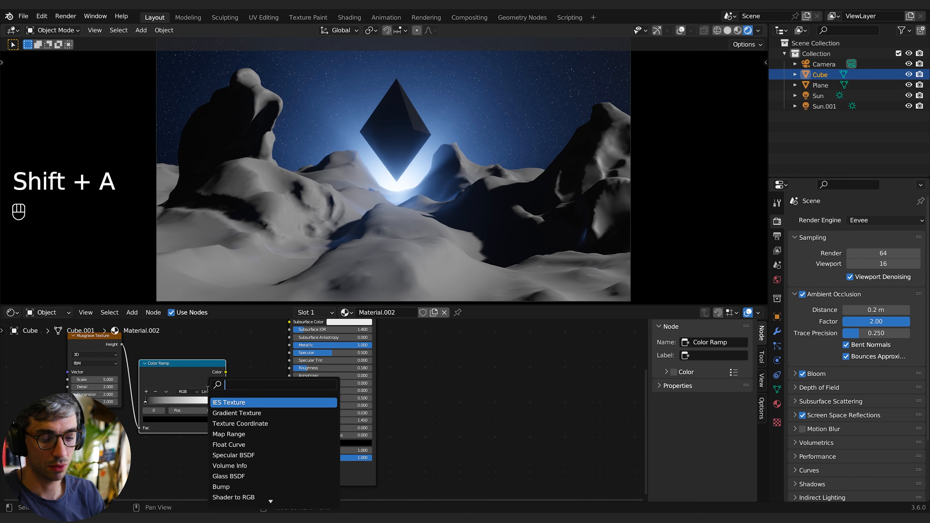
text(bump)
key(Return)
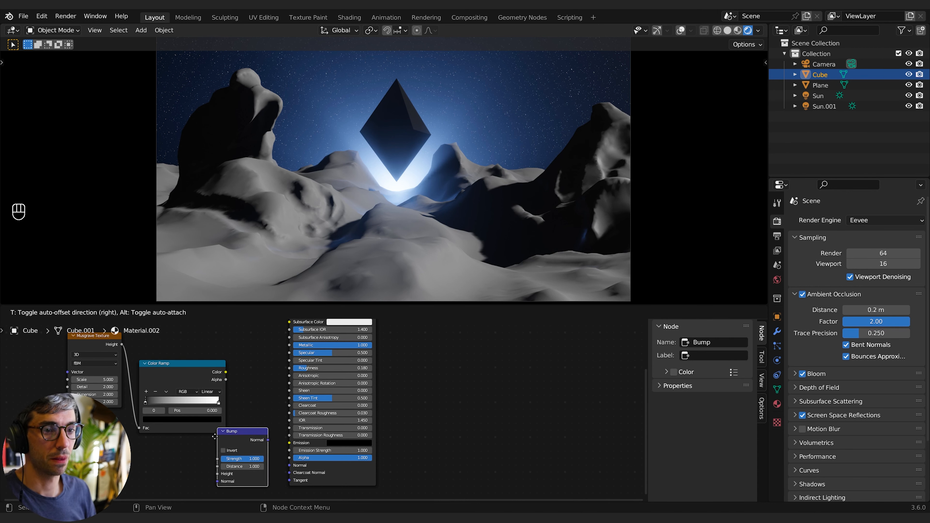
click(249, 451)
drag(226, 371, 231, 479)
drag(282, 444, 289, 465)
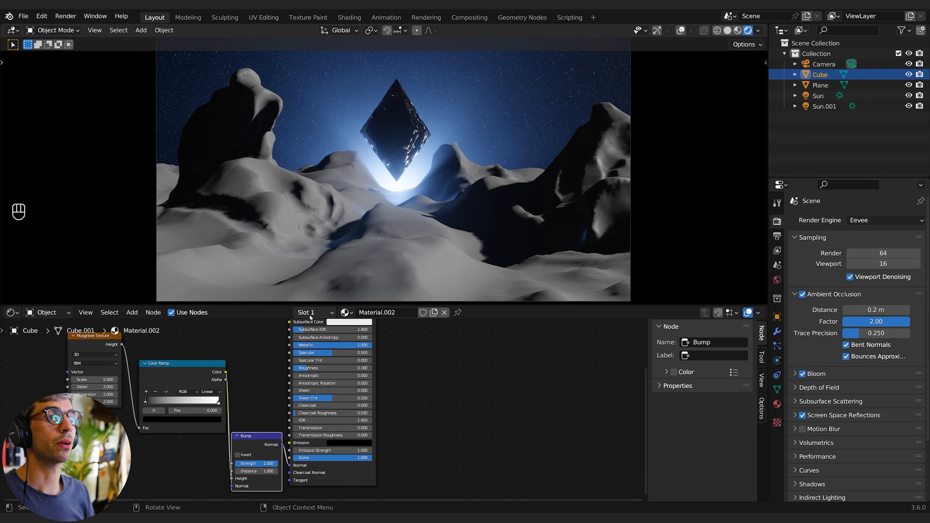
- Set the Musgrave Scale to about 36.7 and move the Color Ramp's black stop to about 0.1
middle_drag(267, 394, 288, 397)
drag(167, 406, 181, 405)
drag(113, 385, 139, 385)
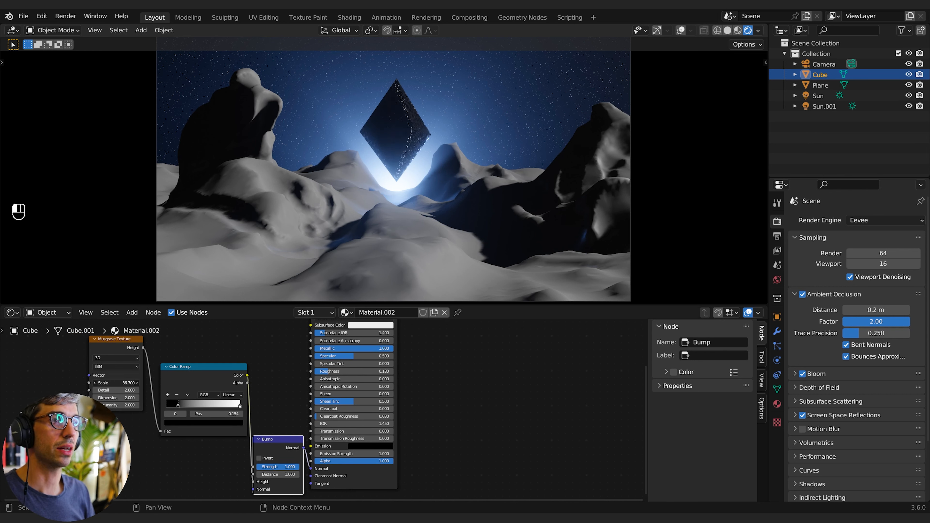
drag(239, 406, 293, 410)
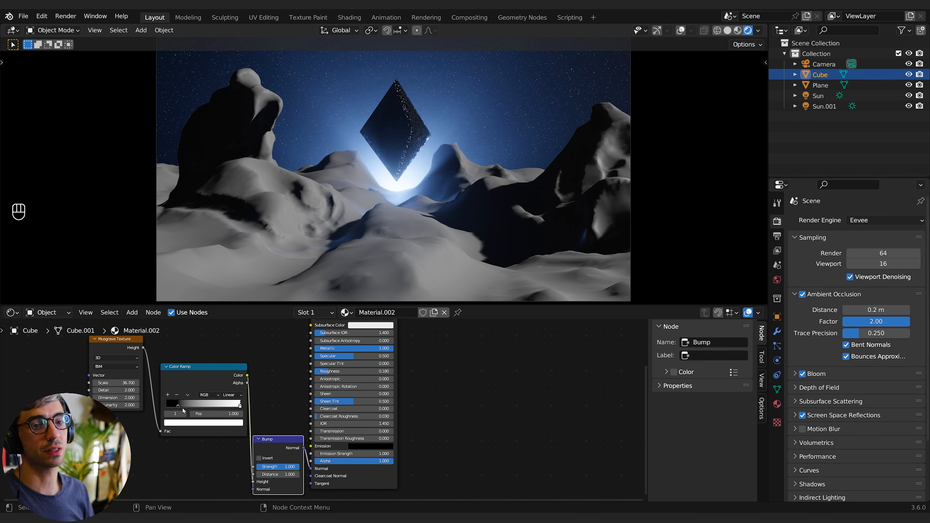
drag(179, 406, 161, 407)
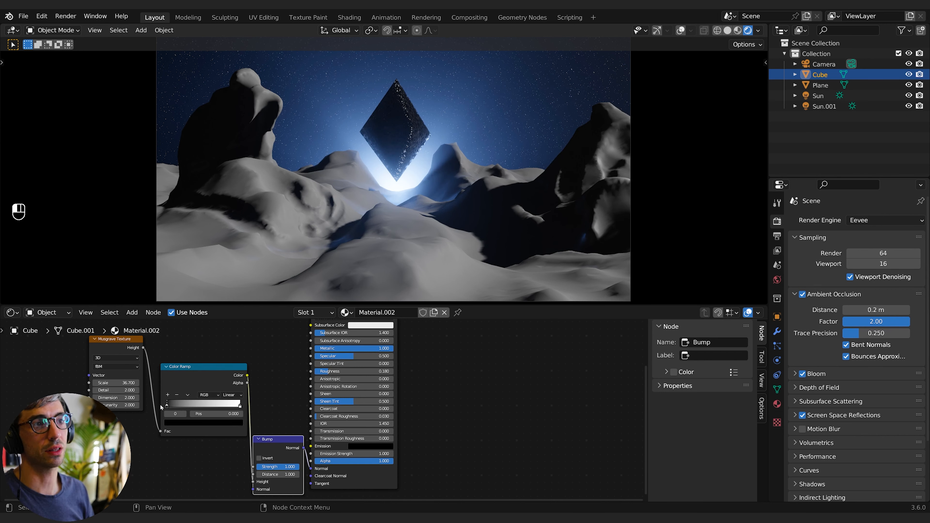
click(300, 410)
middle_drag(276, 406, 308, 377)
drag(205, 379, 209, 380)
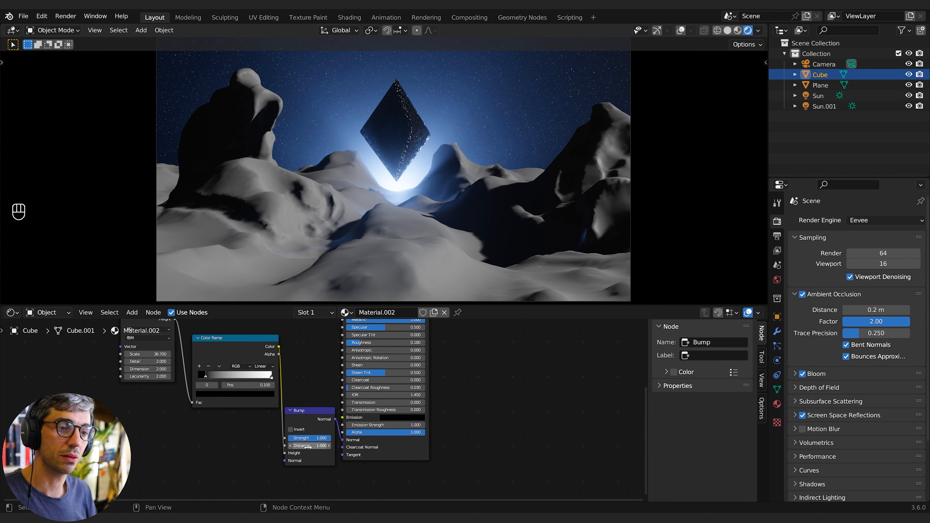
- Set the Bump node's Distance to 0.1
click(311, 446)
text(0.1)
key(Return)
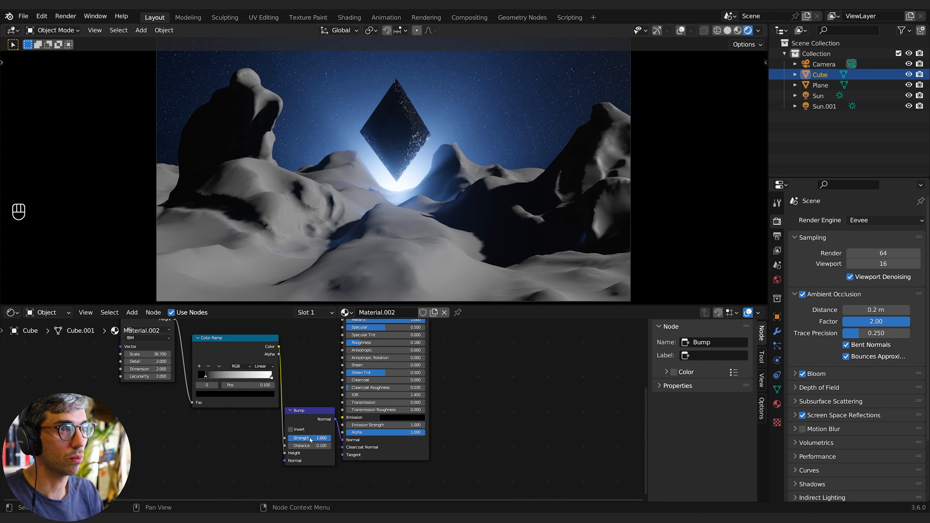
key(Return)
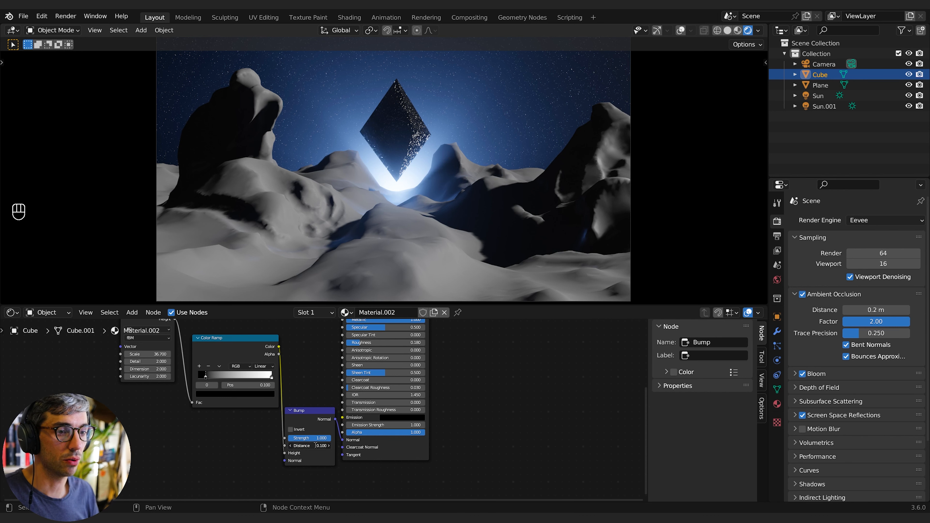
key(Return)
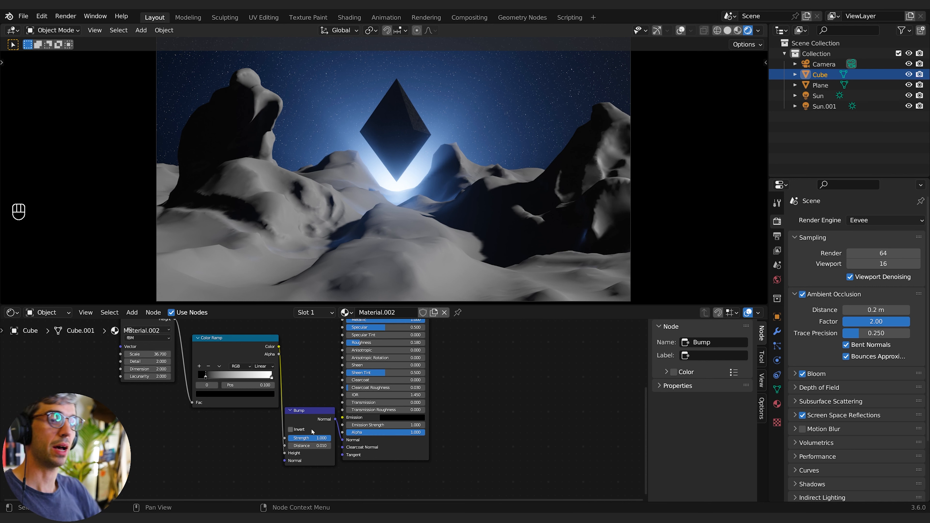
- Rearrange the diamond's nodes and set the Bump node's Distance to 0.05
click(130, 348)
drag(74, 385, 55, 391)
drag(207, 346, 157, 355)
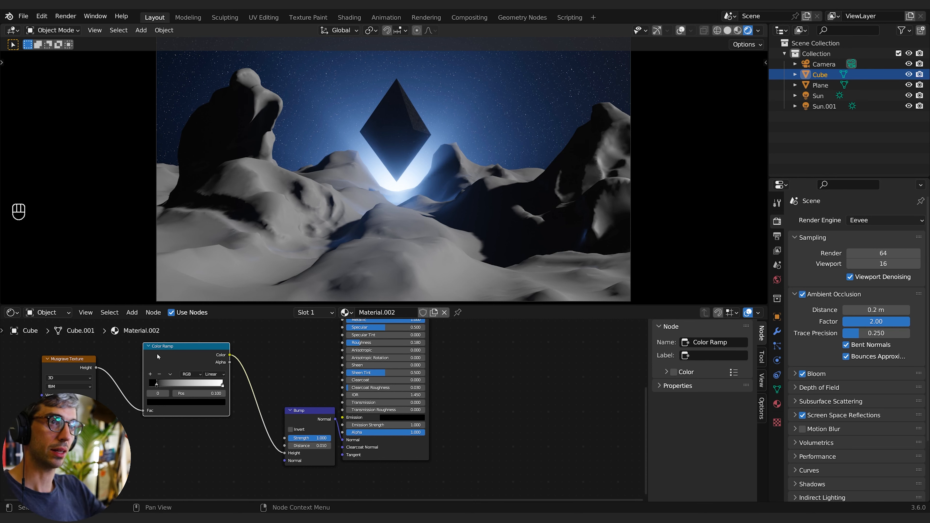
drag(307, 421, 290, 414)
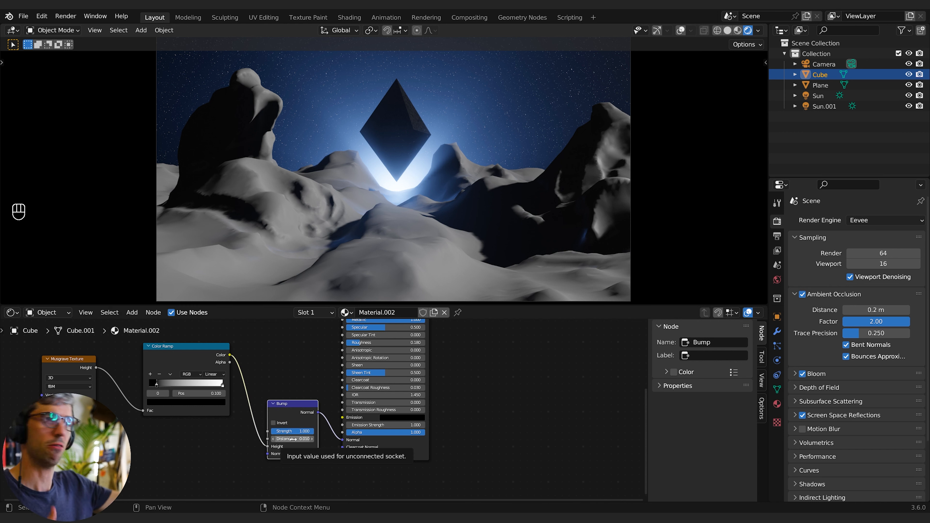
click(293, 438)
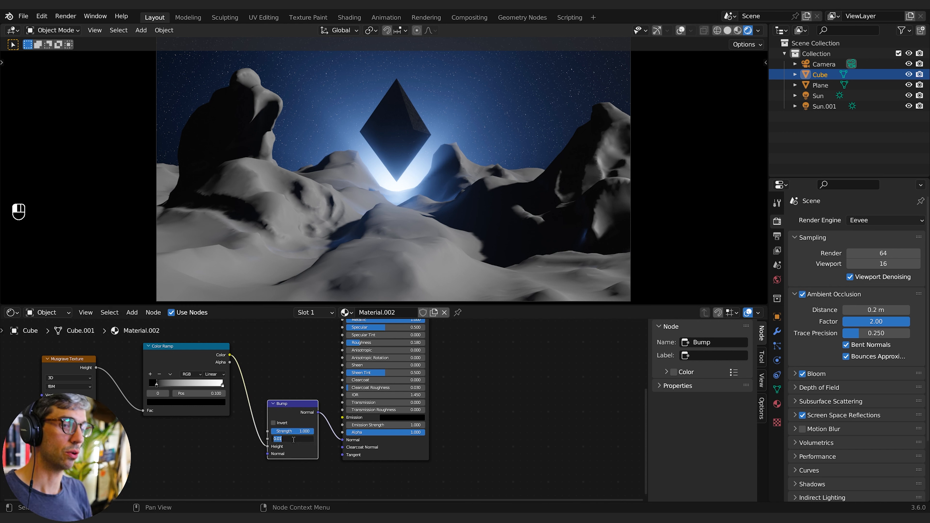
text(0.1)
key(Return)
click(292, 439)
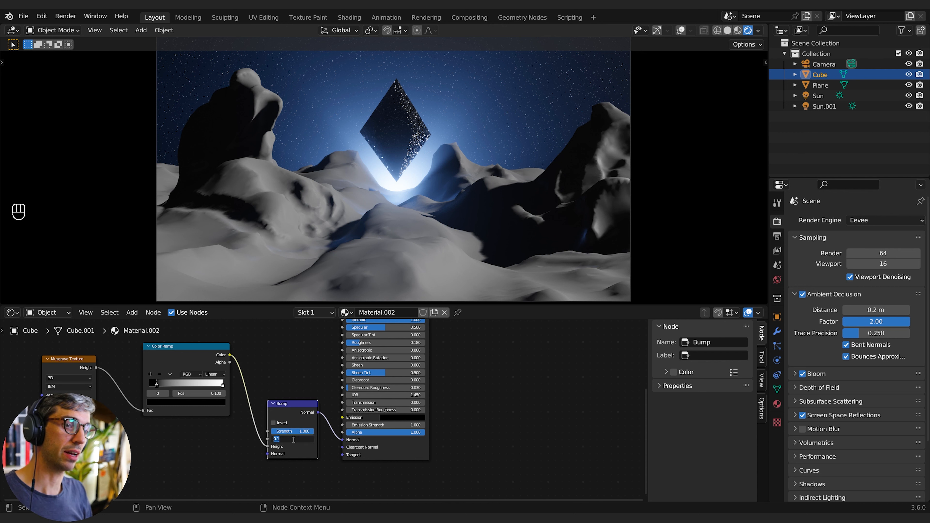
text(.05)
key(Return)
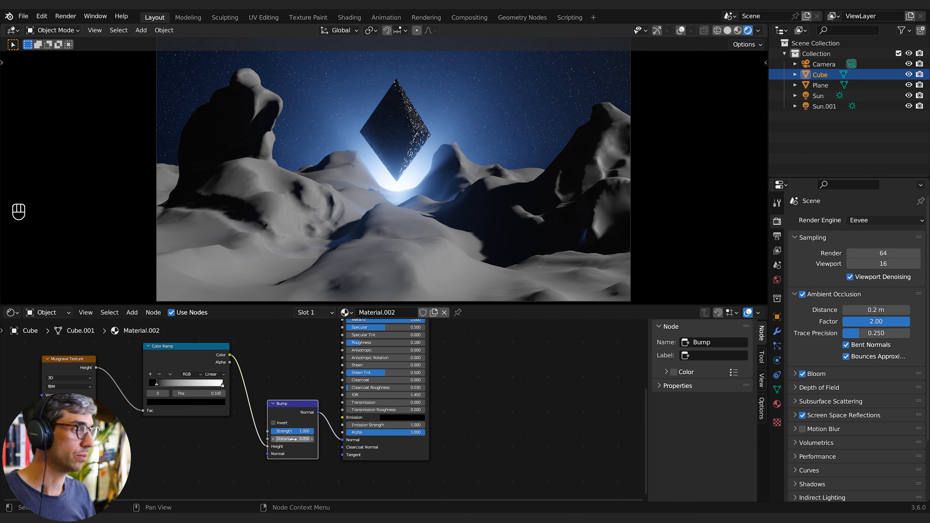
- Select the mountain plane and create a new material for it
click(453, 130)
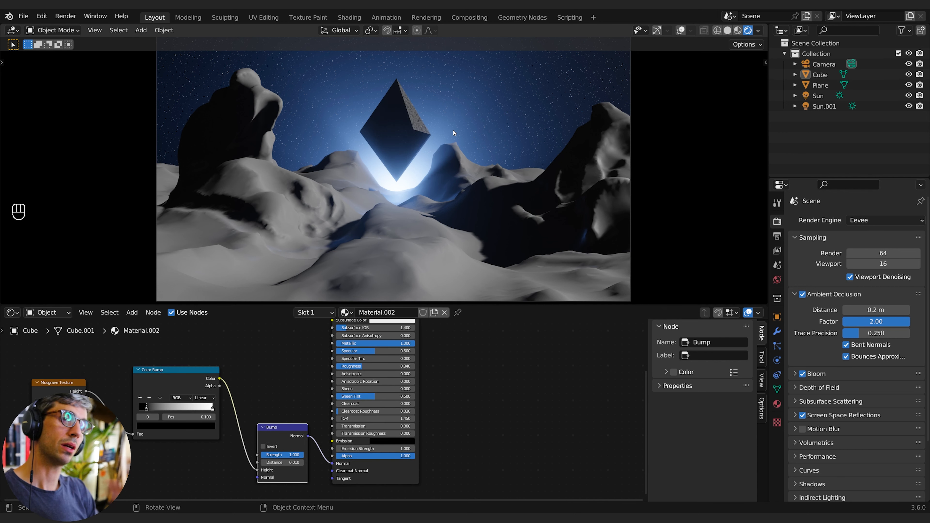
click(361, 312)
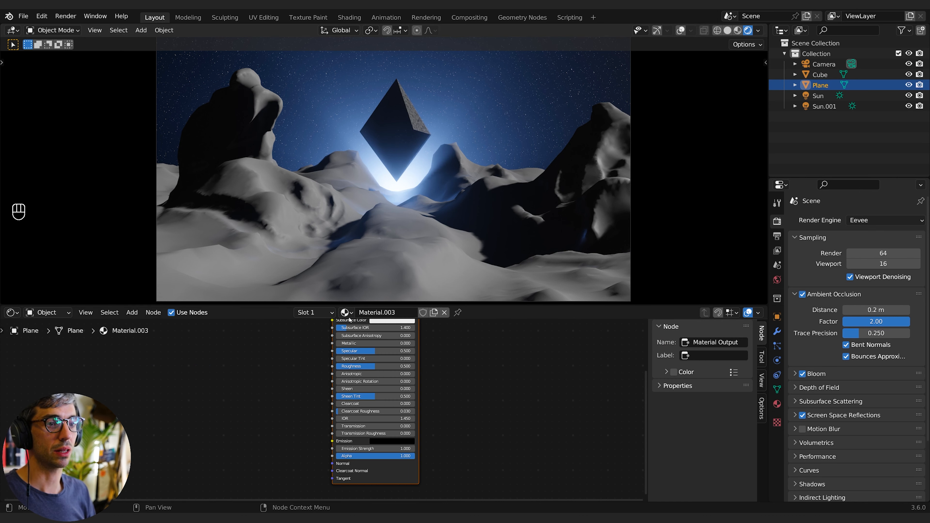
click(369, 450)
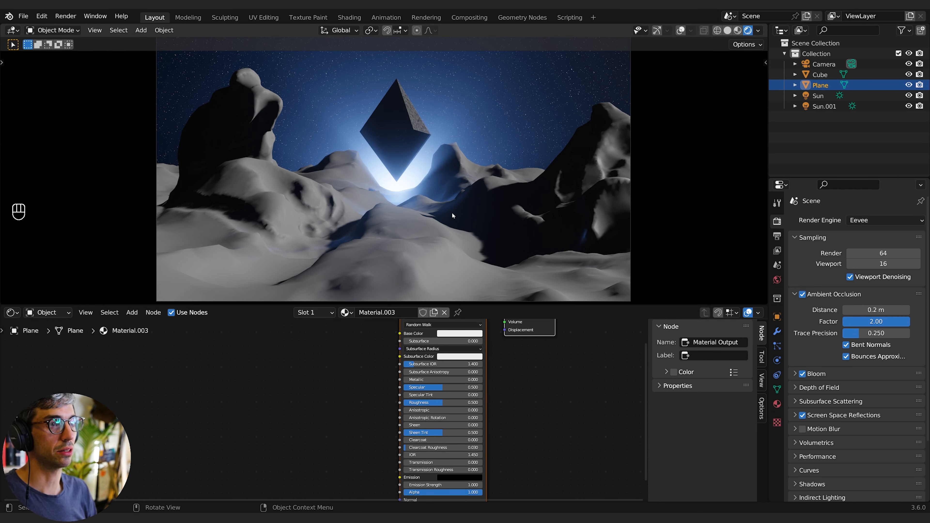
mouse_move(342, 380)
middle_down()
mouse_move(308, 376)
mouse_move(335, 375)
middle_up()
middle_drag(251, 415, 293, 392)
- Add a Voronoi Texture node to the plane's material
key(shift+a)
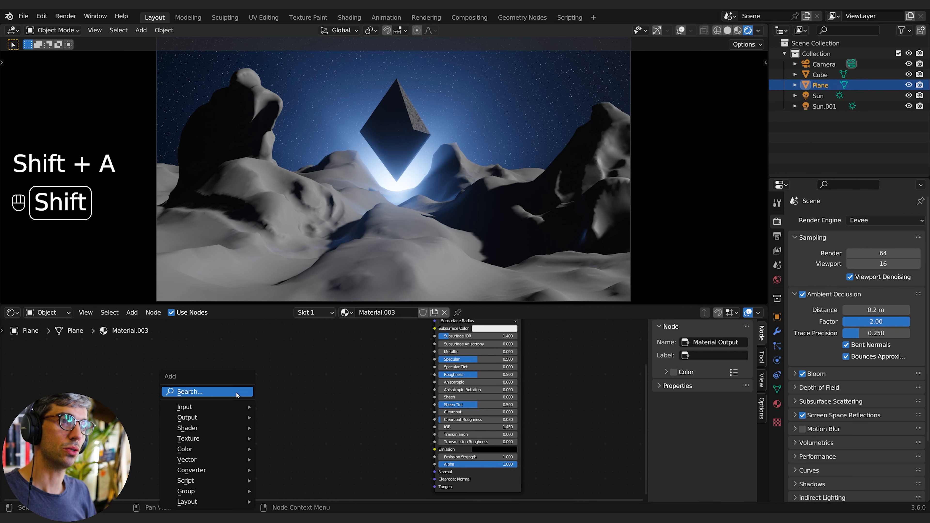
click(236, 392)
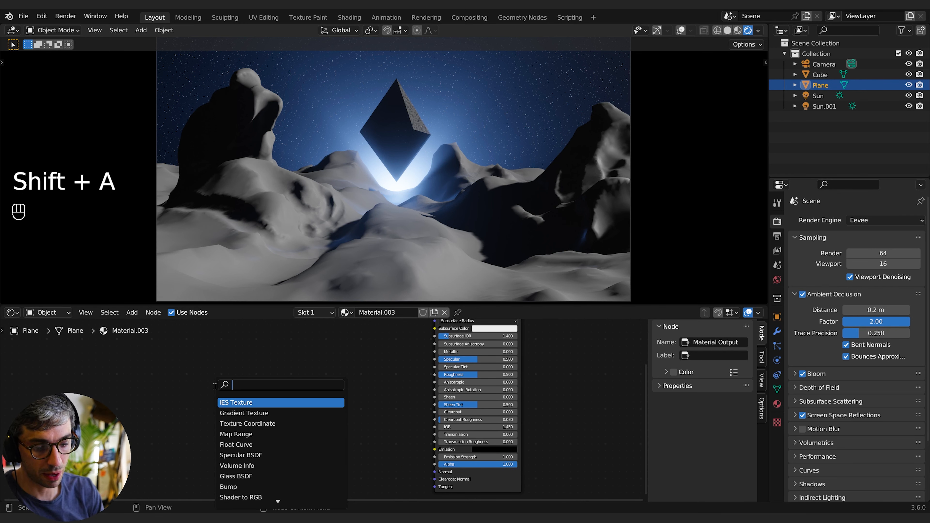
text(vor)
key(Return)
click(205, 381)
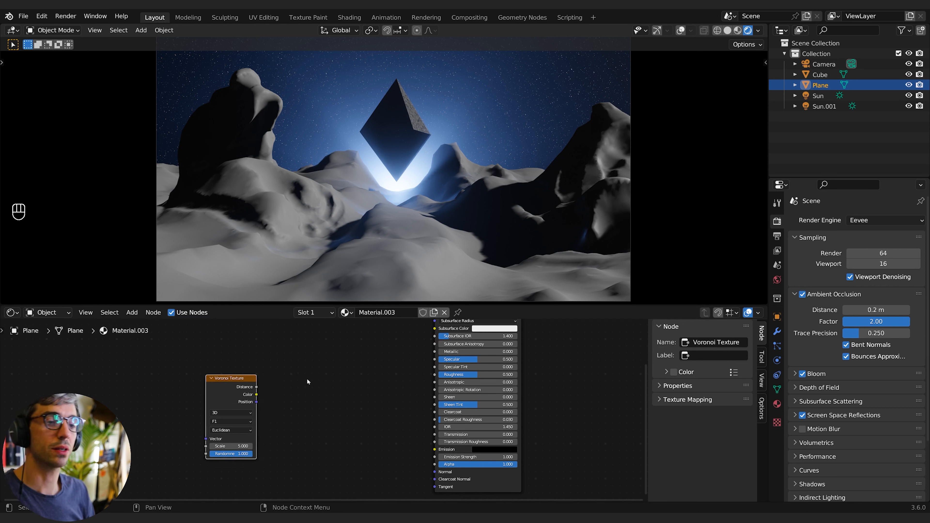
- Add a Color Ramp node and connect the Voronoi Distance output to its Fac input
key(shift+a)
click(304, 379)
text(col)
key(Down)
key(Return)
click(299, 375)
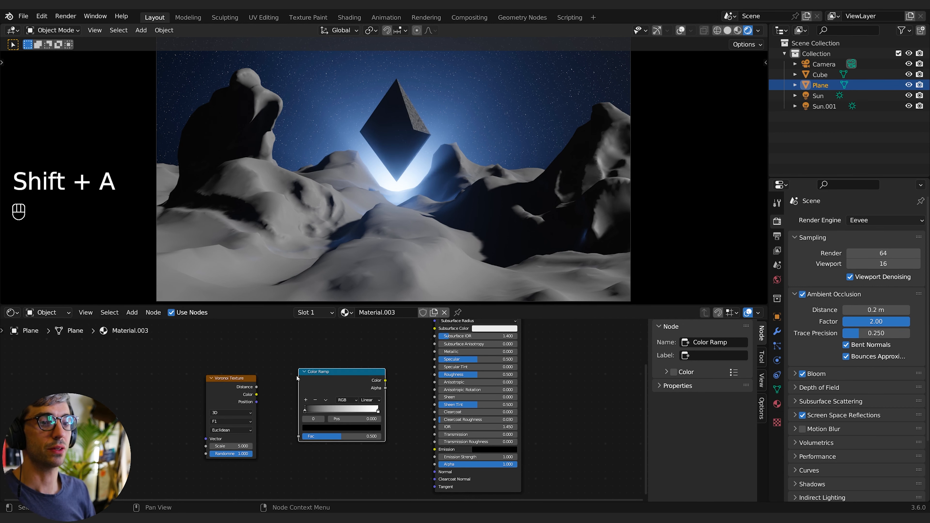
drag(236, 379, 162, 376)
drag(313, 377, 248, 381)
click(182, 384)
drag(182, 384, 234, 440)
middle_drag(324, 386, 275, 387)
click(273, 384)
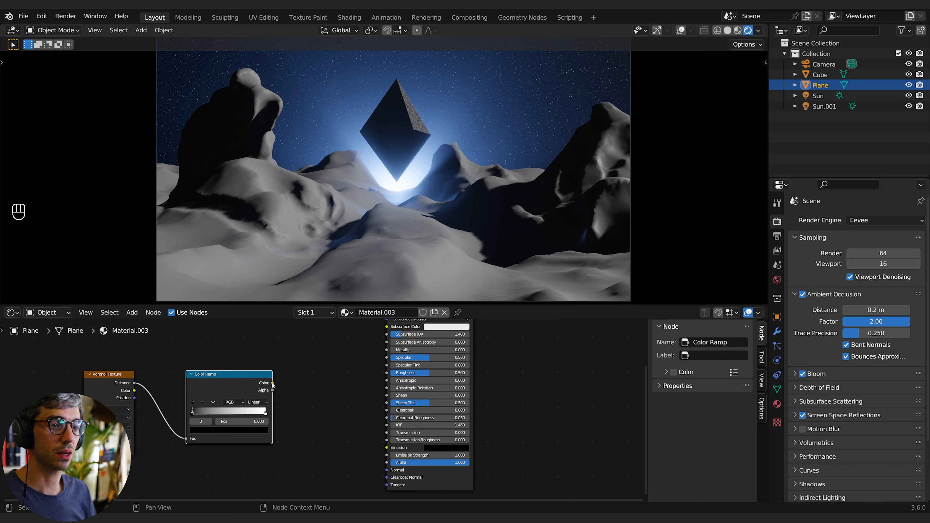
- Add a Bump node, feed the Color Ramp's Color into its Height and its Normal into the shader's Normal
drag(273, 383, 328, 422)
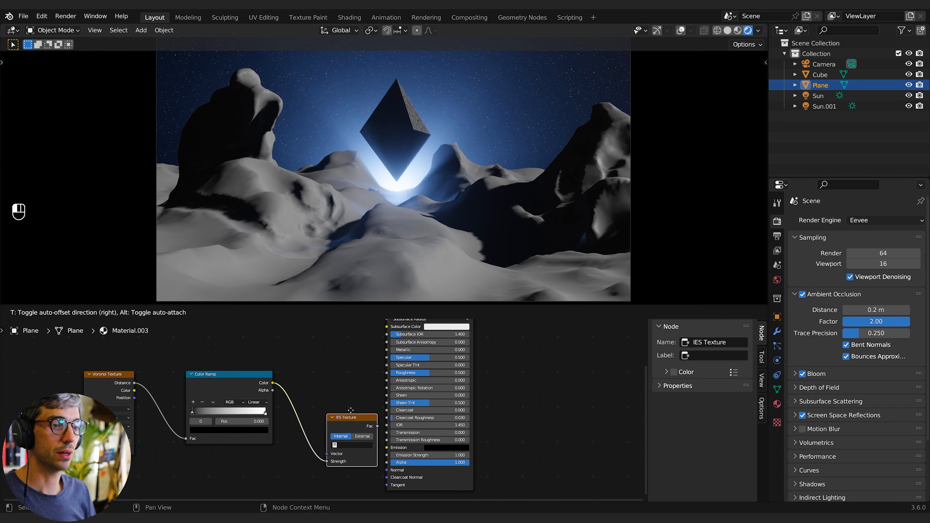
click(340, 383)
key(x)
key(shift+a)
click(315, 378)
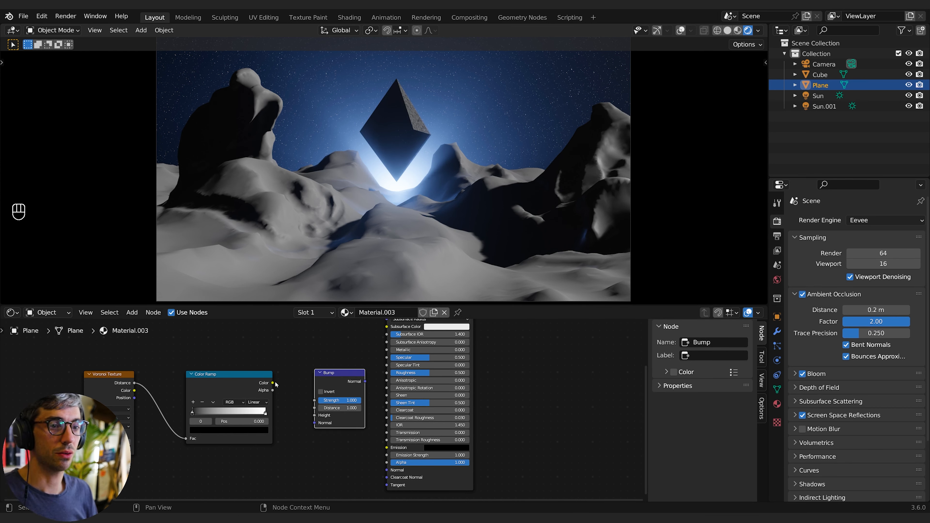
drag(272, 383, 314, 415)
drag(332, 381, 386, 469)
- Raise the Voronoi Scale to about 145 and move the Color Ramp's white stop to about 0.997
click(225, 384)
click(329, 393)
middle_drag(228, 430, 245, 428)
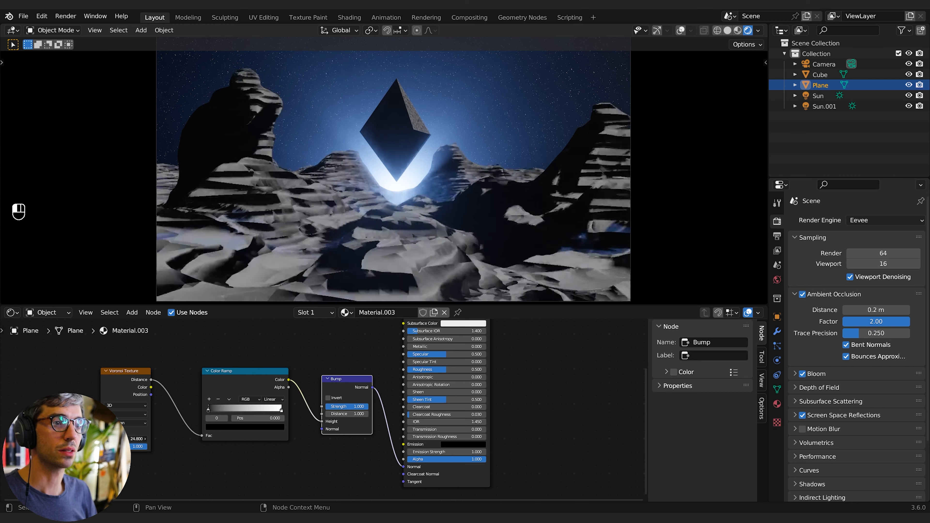
drag(137, 439, 122, 439)
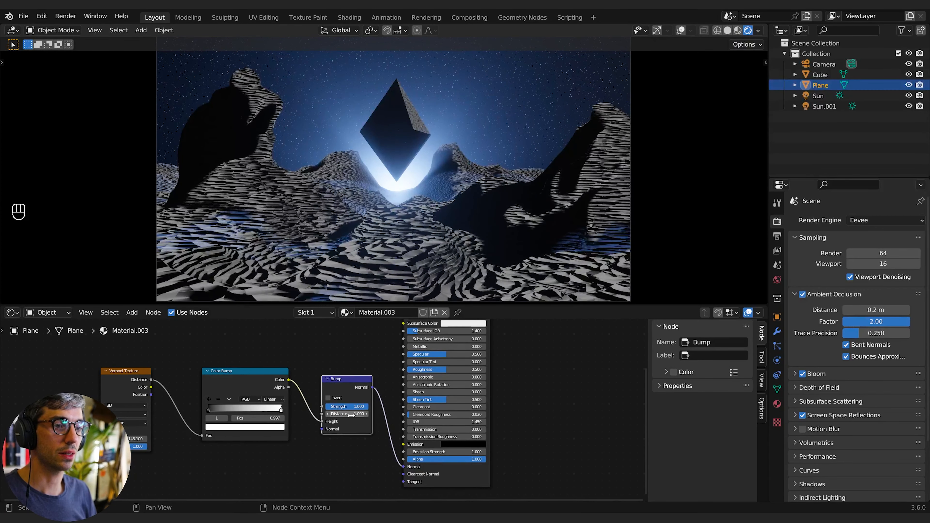
- Set the plane material's Bump Distance to 0.05
click(334, 414)
text(0.1)
key(Return)
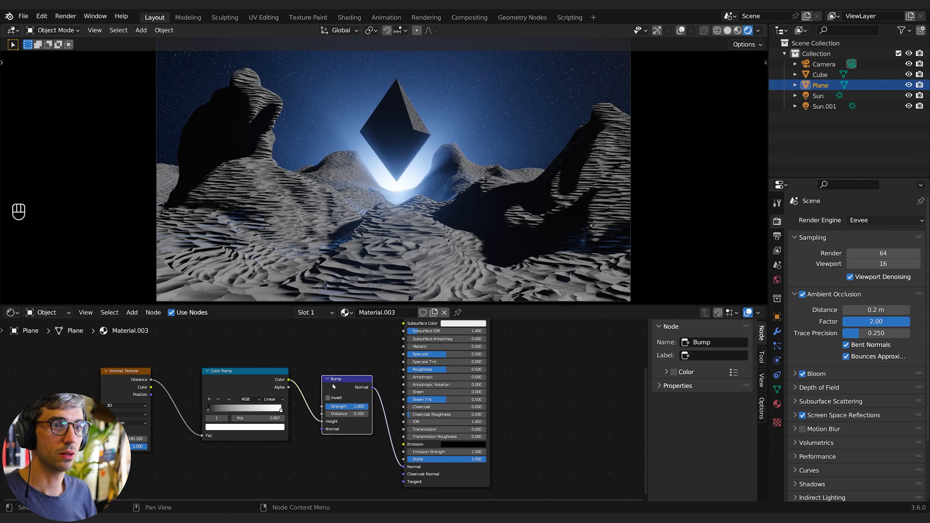
click(353, 414)
key(BackSpace)
text(0.05)
key(Return)
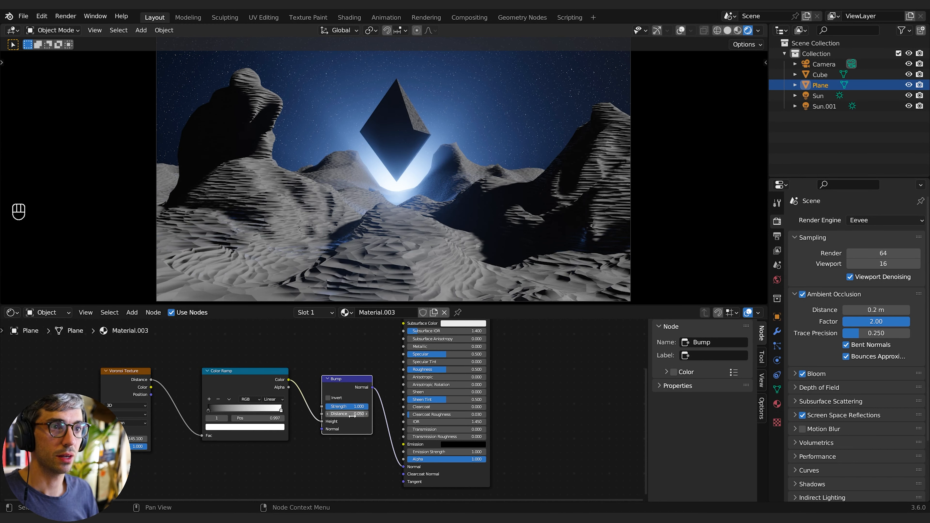
- Switch the Color Ramp interpolation to Ease and the Voronoi Texture feature to Smooth F1
click(273, 399)
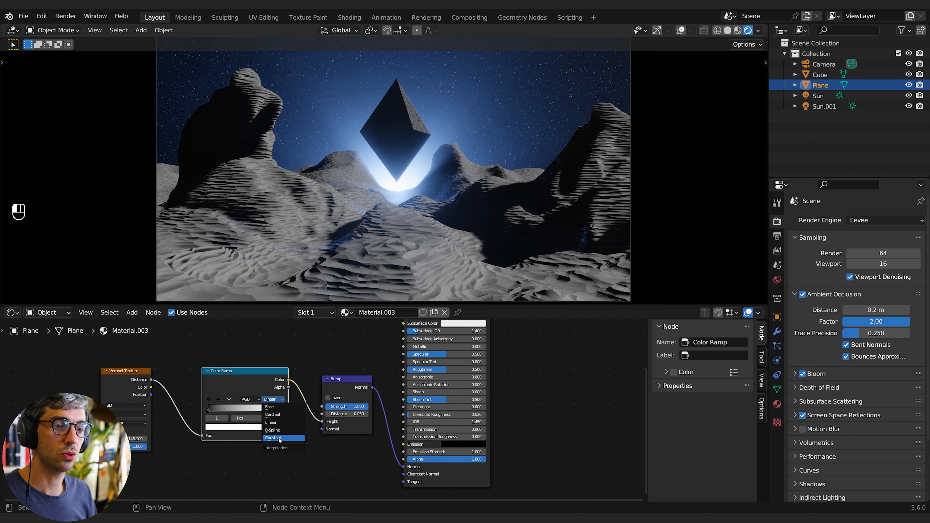
click(271, 407)
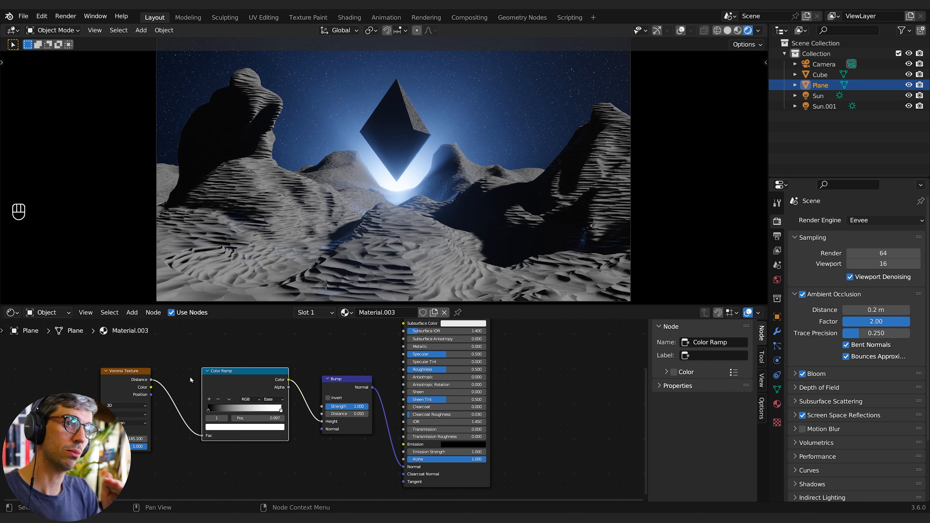
click(152, 459)
middle_drag(130, 416, 223, 410)
scroll(222, 411, up, 4)
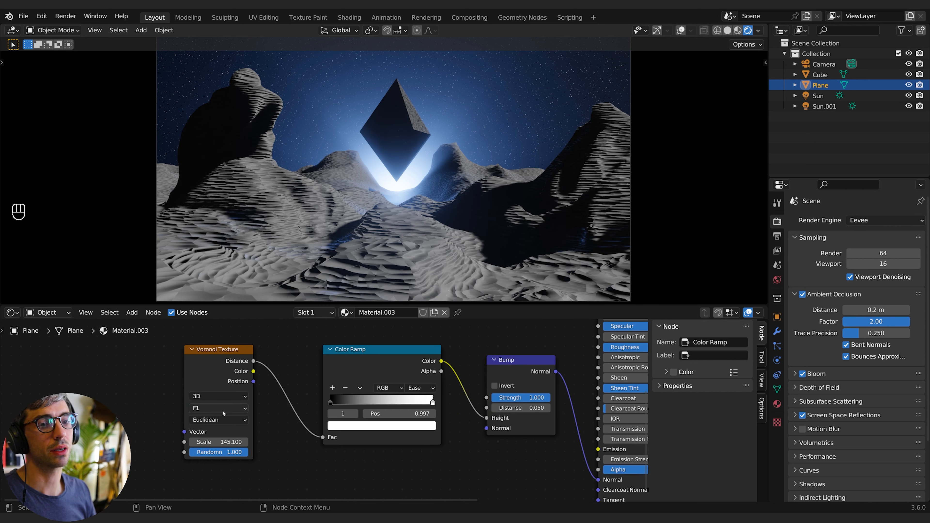
click(222, 411)
click(219, 438)
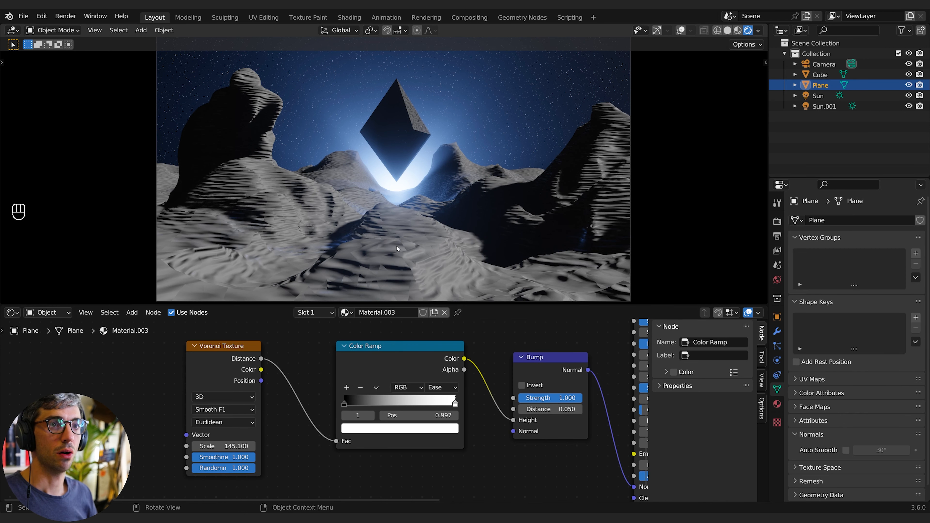
- Add a Noise Texture node below the Voronoi Texture in the plane material
drag(224, 373, 105, 361)
middle_drag(220, 444, 328, 422)
scroll(293, 436, down, 6)
key(shift+a)
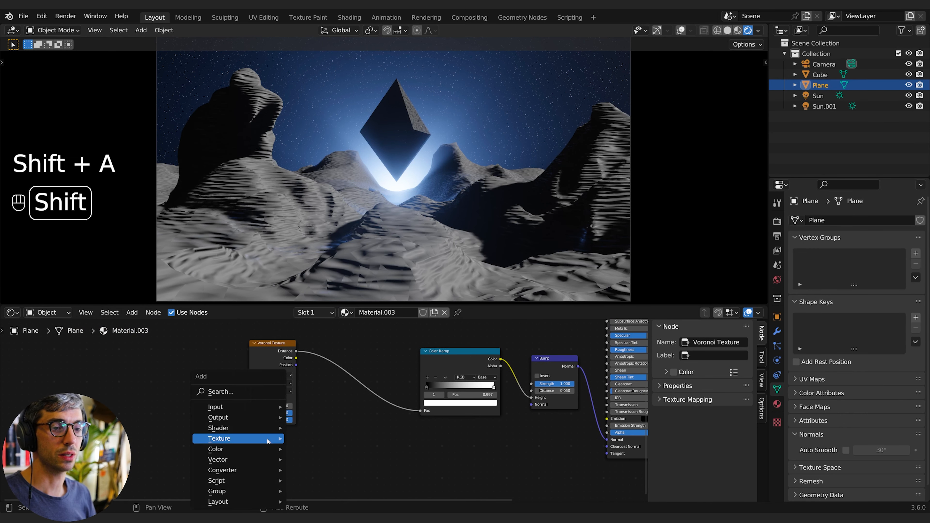
click(230, 393)
text(noise)
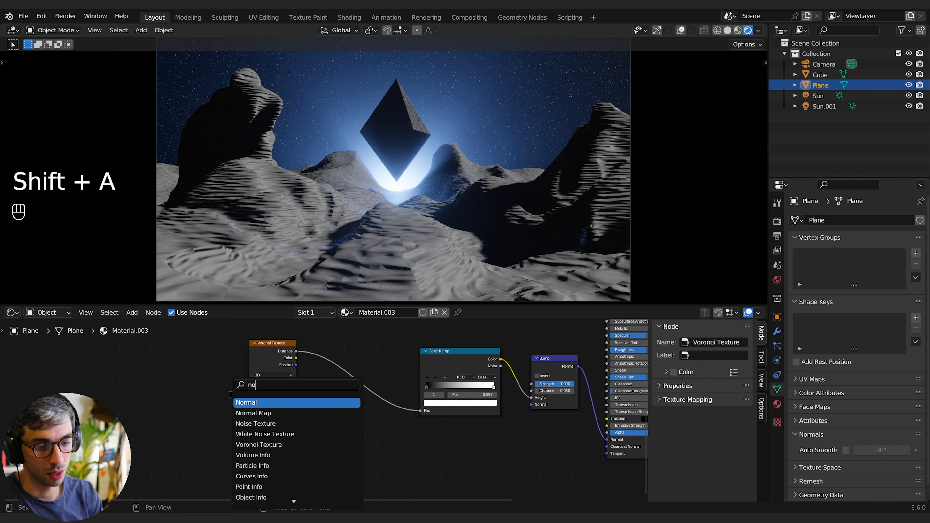
key(Return)
click(265, 441)
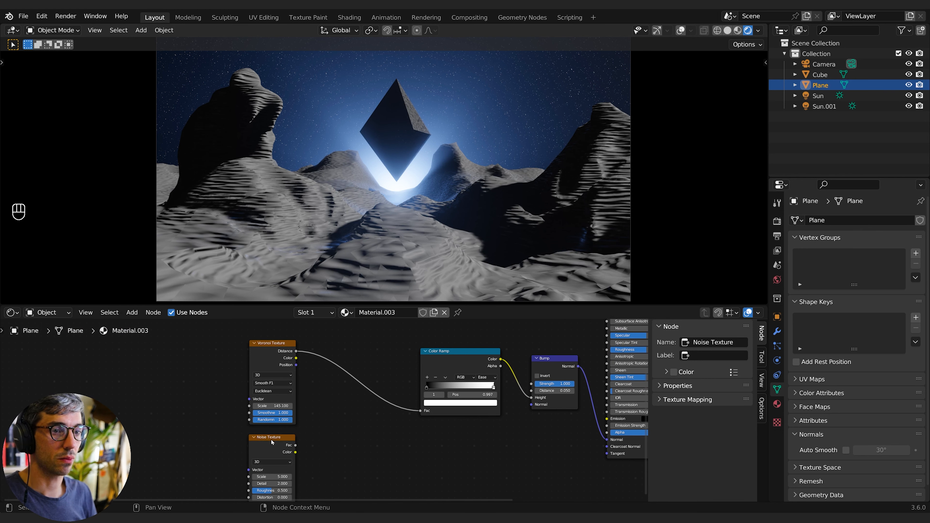
- Add a Texture Coordinate node and connect its Generated output to the Voronoi Texture's Vector input
middle_drag(151, 394, 236, 387)
key(shift+a)
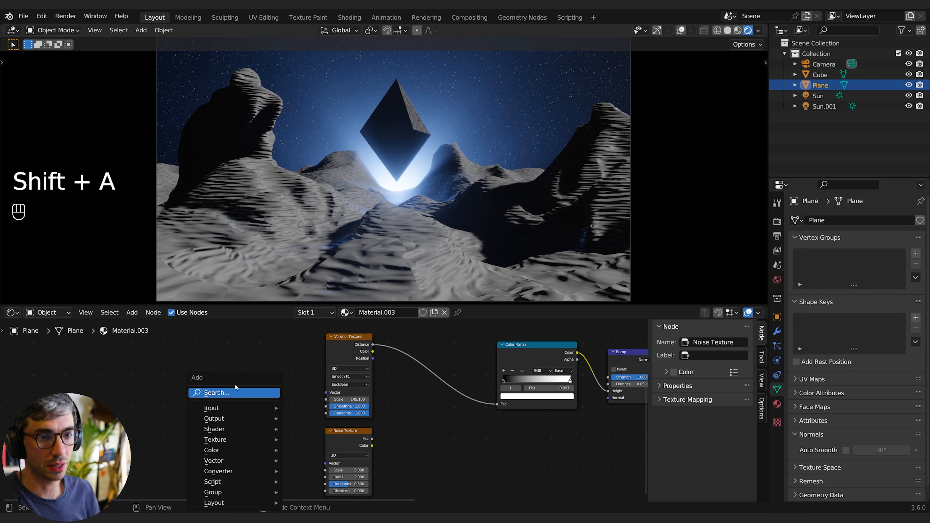
click(235, 390)
text(tex)
key(Return)
click(203, 370)
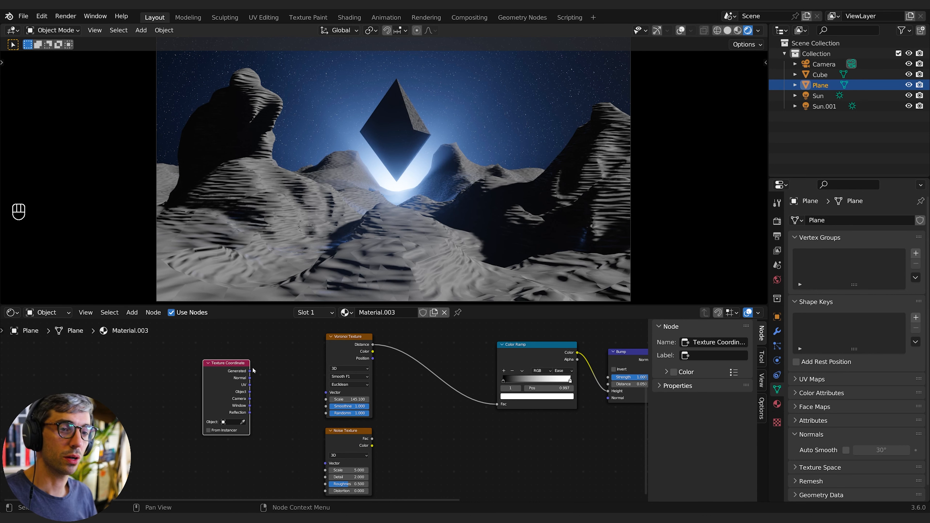
drag(250, 371, 325, 393)
drag(233, 384, 209, 378)
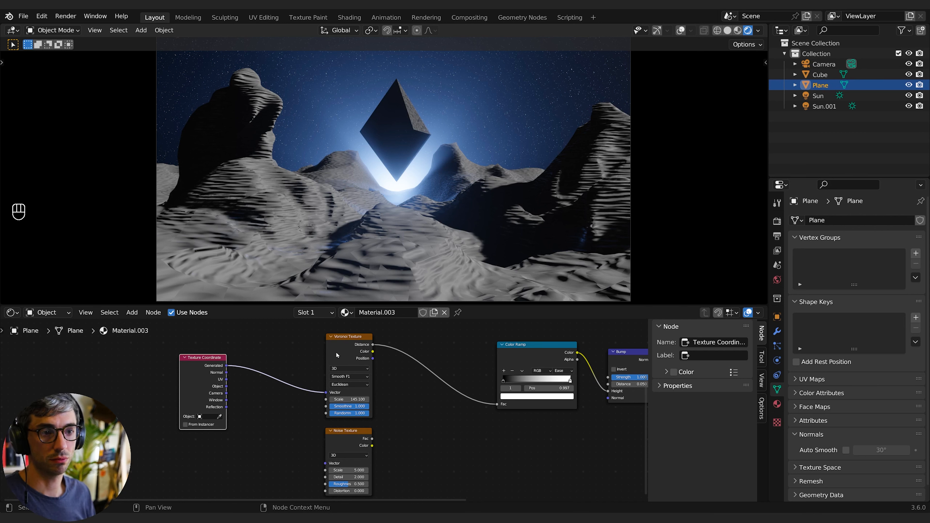
drag(202, 381, 193, 381)
- Add a Mix node beside the Noise Texture and set its data type to Vector
drag(321, 438, 157, 443)
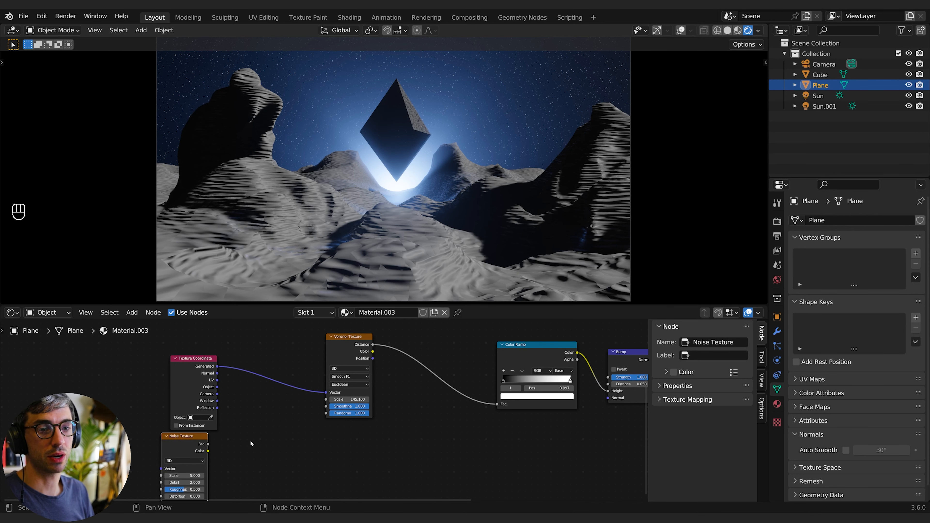
key(shift+a)
click(223, 389)
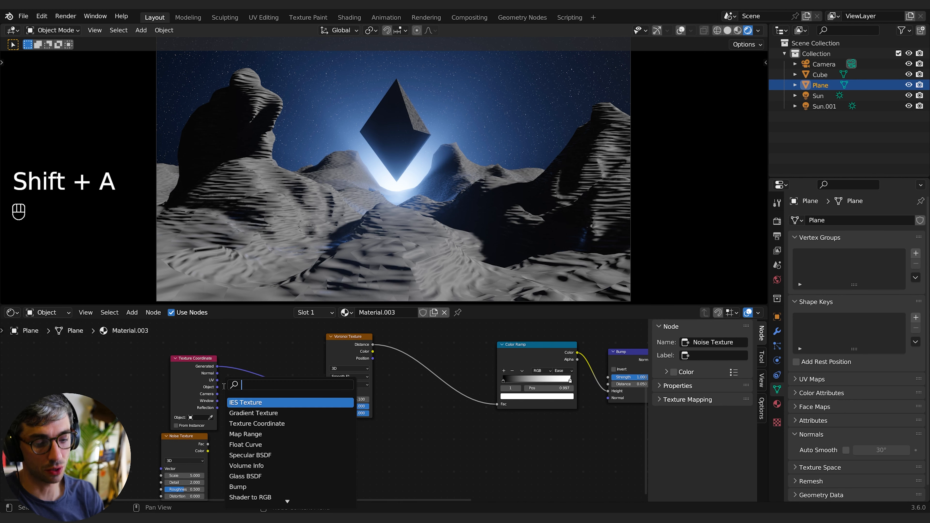
text(mix)
key(Return)
click(252, 439)
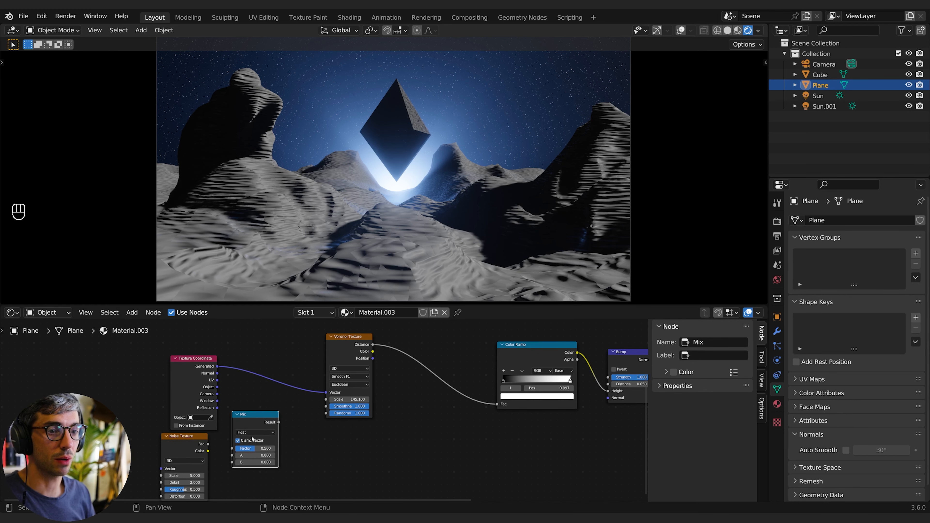
click(252, 433)
click(255, 447)
drag(254, 419, 266, 408)
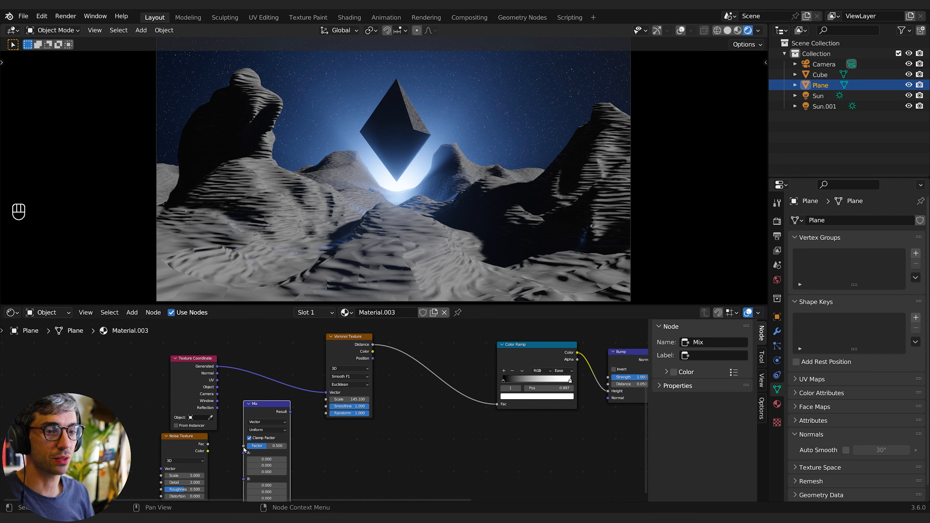
- Route Generated coordinates into Mix A, the Noise Fac into Mix B, and the Mix Result into the Voronoi Vector
middle_drag(330, 435, 342, 410)
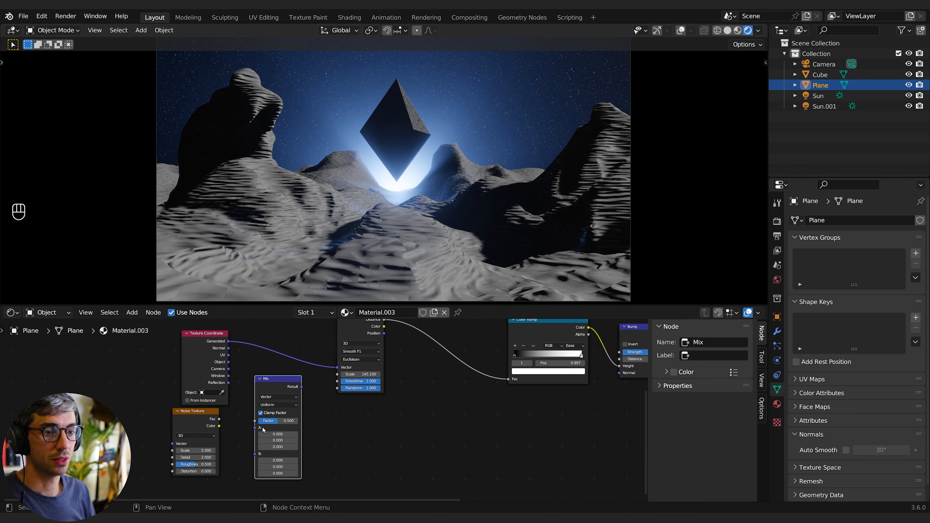
drag(264, 429, 269, 392)
middle_drag(342, 425, 356, 449)
click(231, 444)
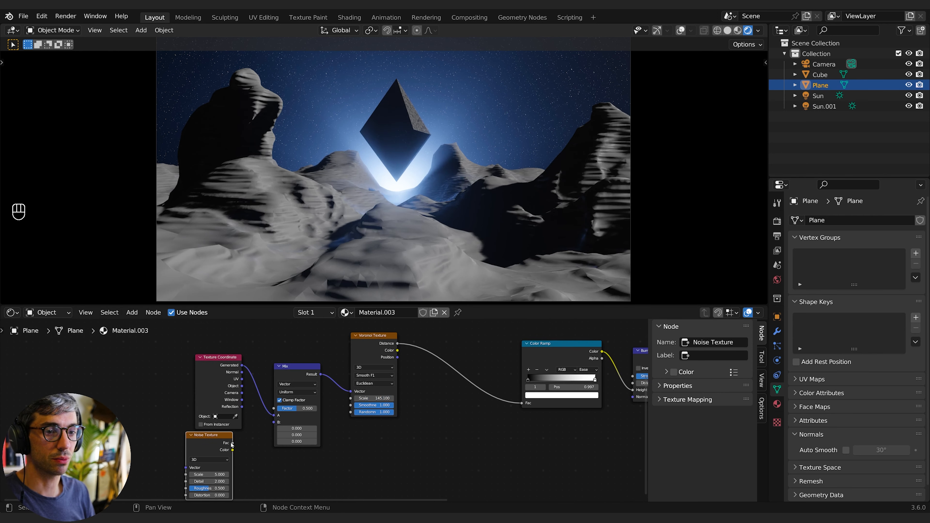
drag(232, 443, 274, 422)
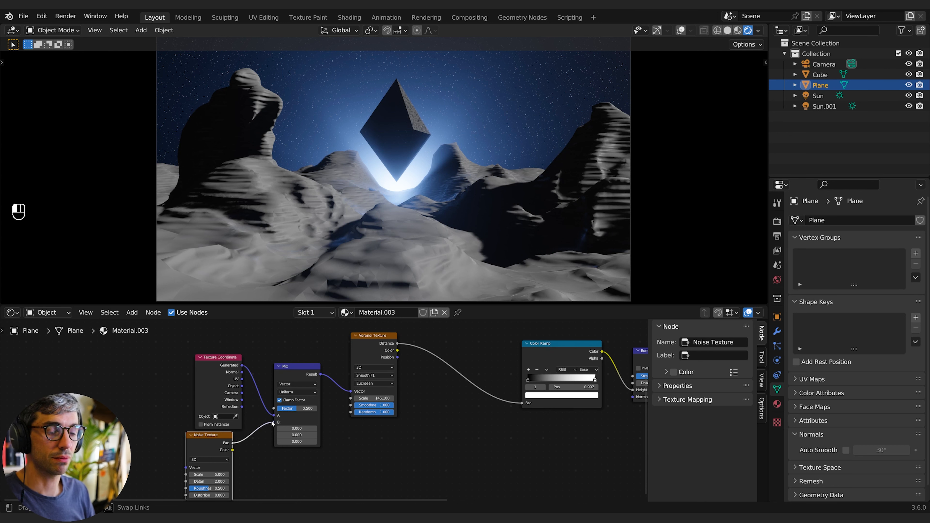
middle_drag(258, 459, 275, 442)
drag(226, 433, 233, 434)
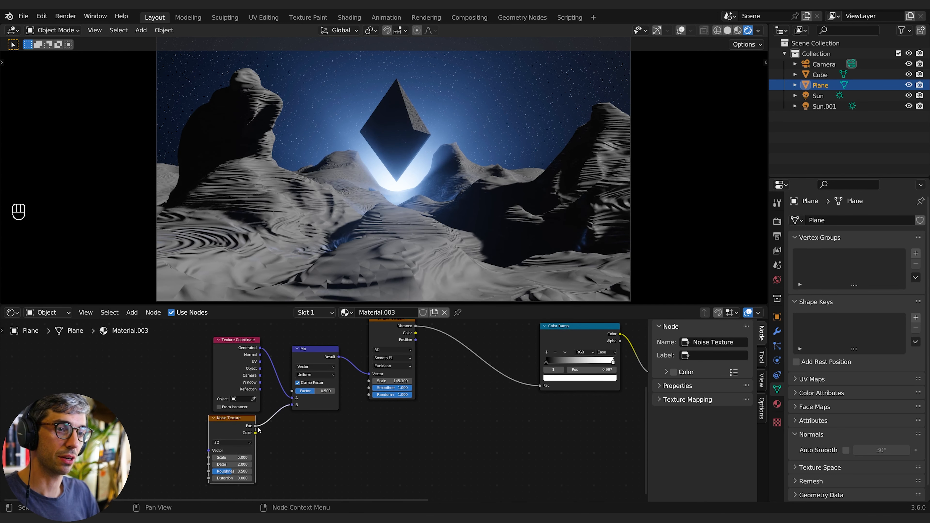
- Tune the Mix node to Factor about 0.071 without clamping and the Noise Texture to Scale 67.7, Detail 4.2, Roughness 0.638
mouse_move(307, 393)
mouse_down()
mouse_move(322, 393)
mouse_move(287, 393)
mouse_move(302, 392)
mouse_up()
click(298, 383)
mouse_move(249, 458)
mouse_down()
mouse_move(278, 459)
mouse_move(233, 465)
mouse_up()
mouse_move(316, 390)
shift+mouse_down()
mouse_move(306, 391)
mouse_move(313, 391)
shift+mouse_up()
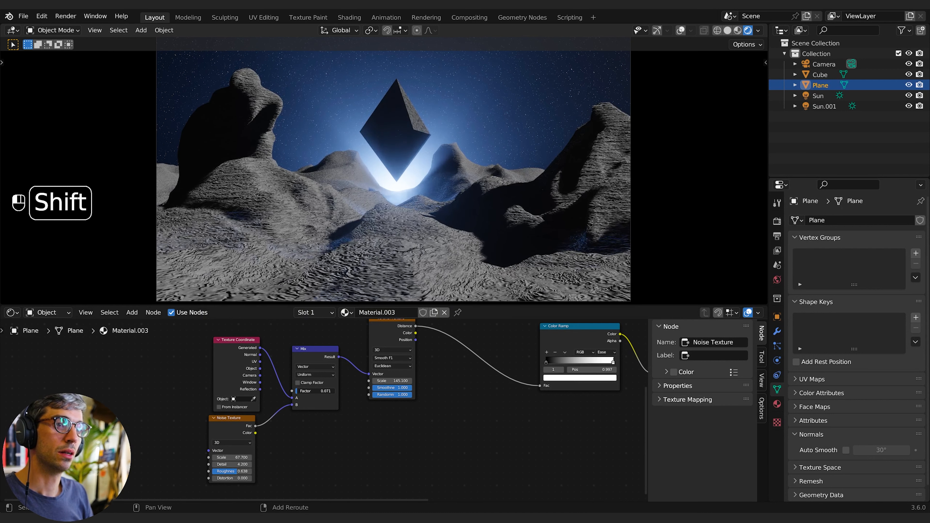
- Move the first Color Ramp's white stop to position 1.000
middle_drag(483, 431, 300, 482)
click(362, 412)
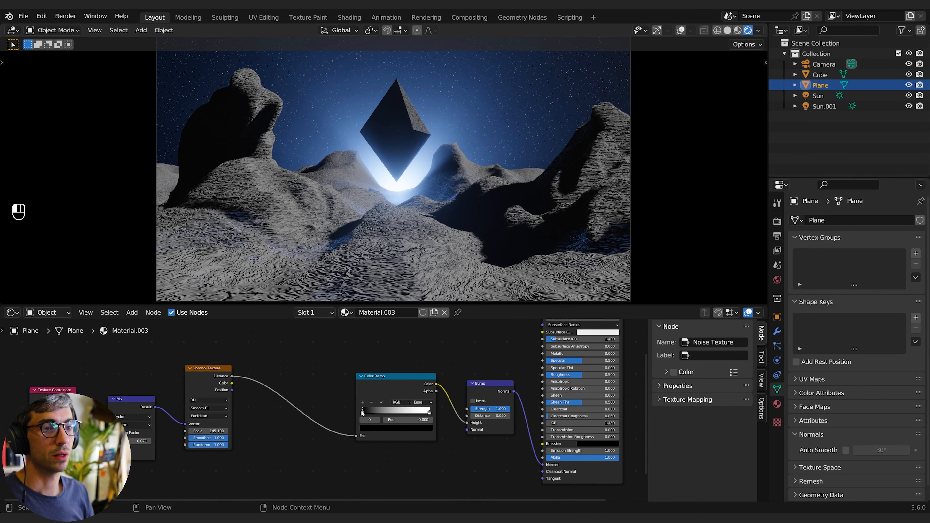
drag(364, 414, 328, 412)
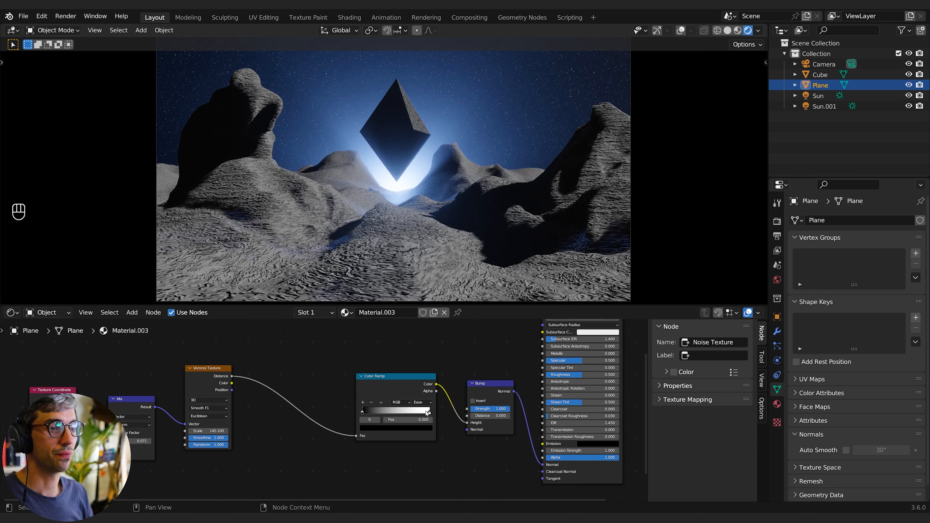
drag(429, 413, 474, 418)
double_click(489, 416)
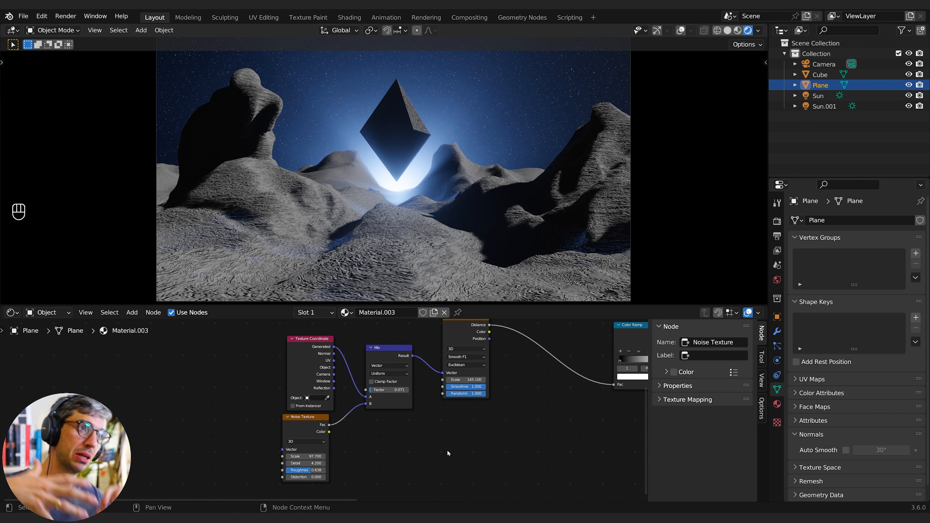
scroll(473, 429, down, 2)
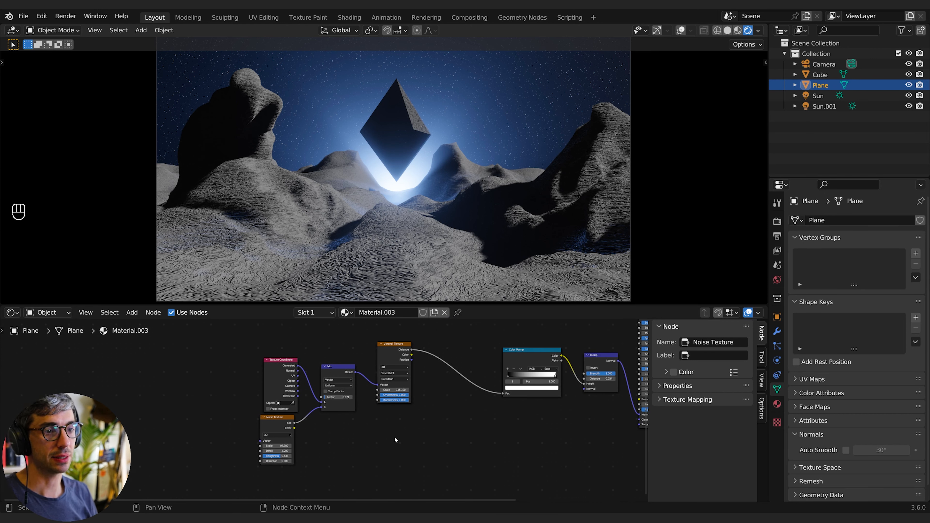
- Duplicate the Noise Texture node and place the copy below the Voronoi Texture
middle_drag(394, 439, 354, 442)
click(228, 428)
key(shift+d)
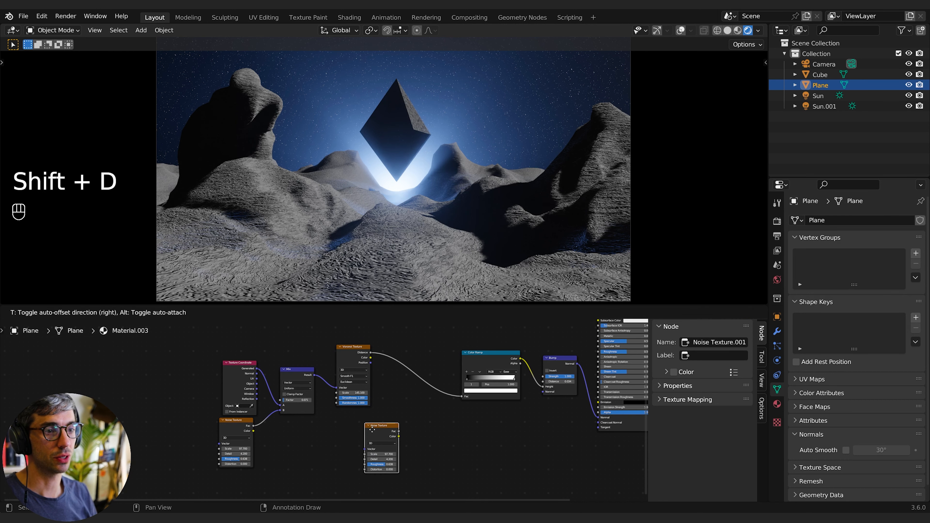
click(374, 432)
- Insert a Mix node between the Voronoi Distance and the Color Ramp, set to Color with Multiply blending
scroll(428, 427, up, 1)
middle_drag(428, 427, 358, 415)
key(shift+a)
click(340, 393)
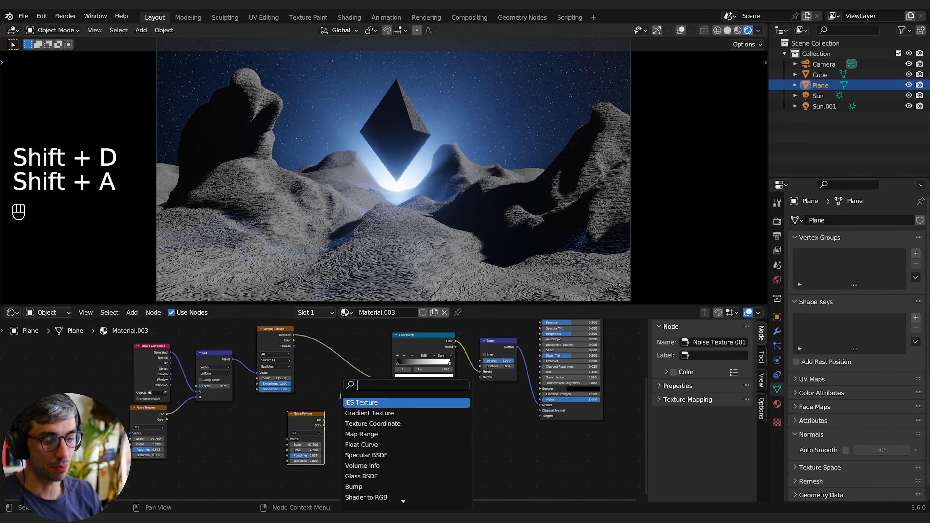
text(mix)
key(Return)
click(363, 384)
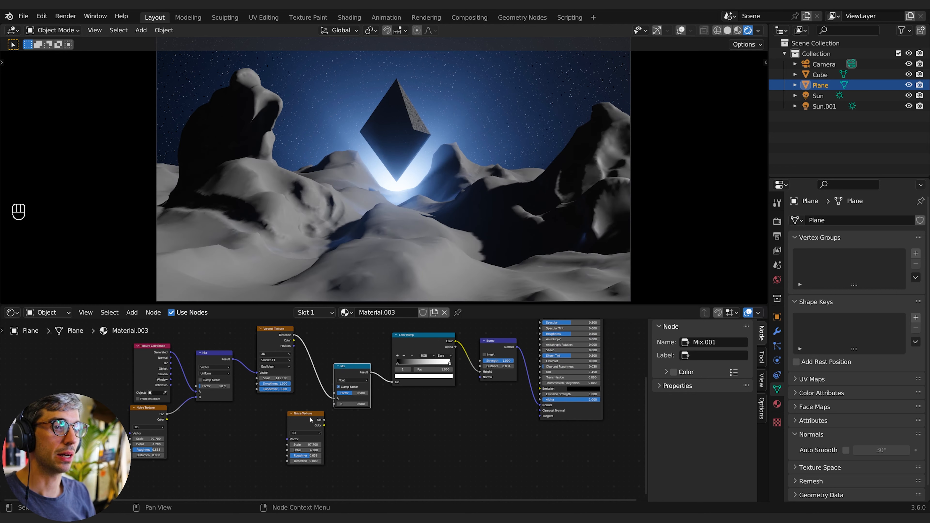
drag(310, 419, 266, 428)
click(349, 381)
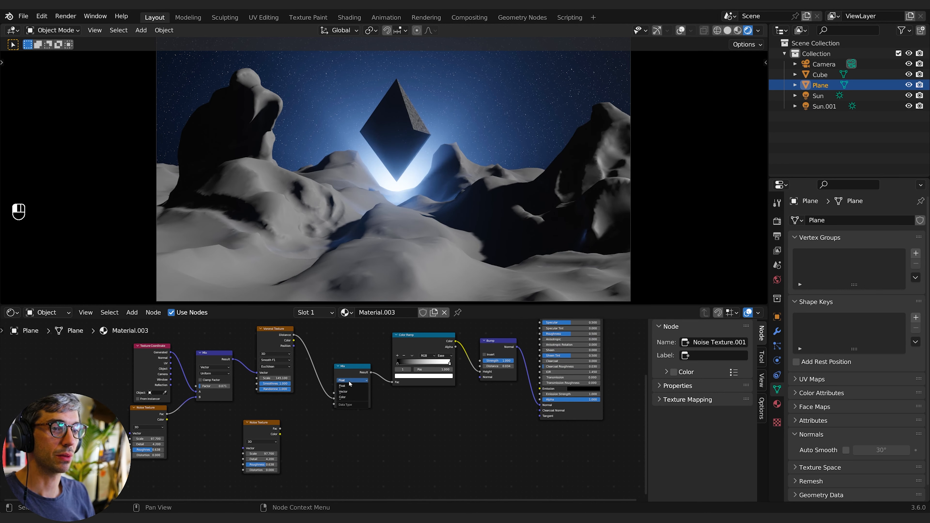
click(352, 397)
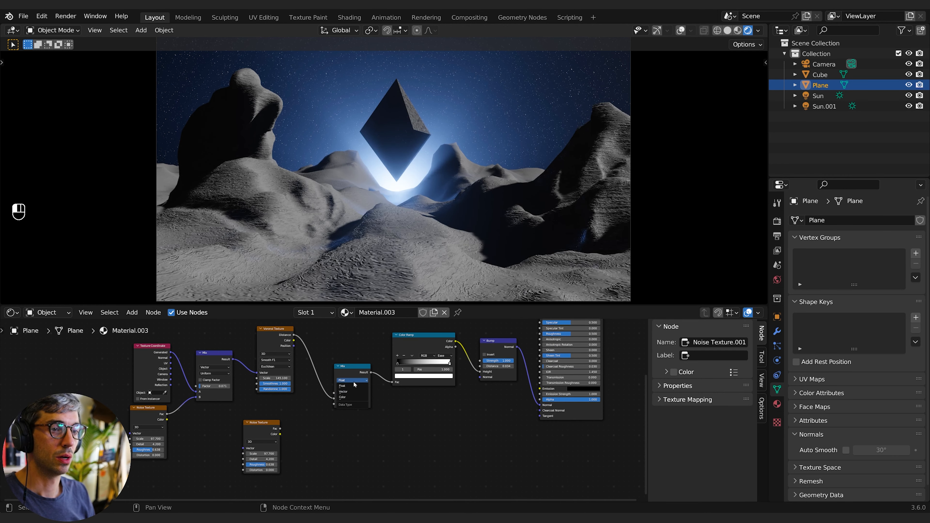
click(352, 387)
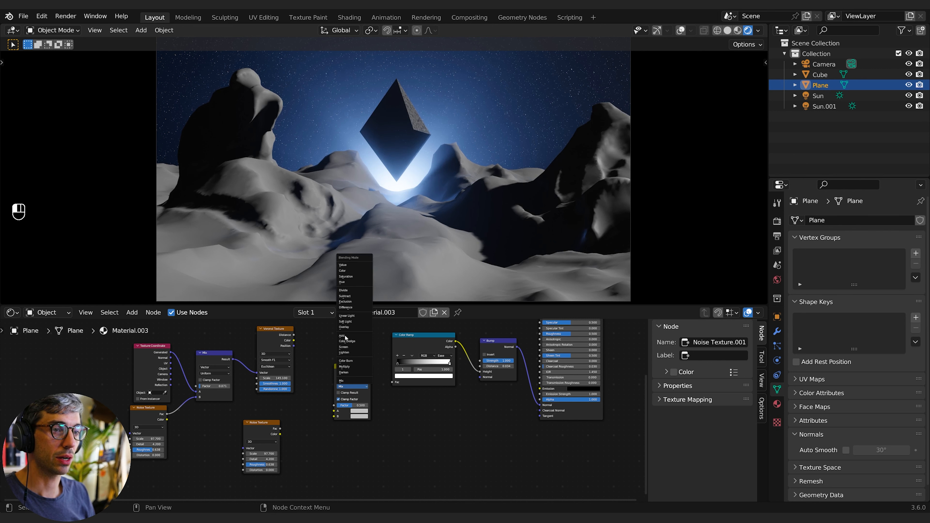
click(348, 367)
- Wire Voronoi Distance into the Multiply node's A, the second Noise Fac into B, and its Result into the Color Ramp Fac
drag(294, 335, 333, 411)
drag(280, 428, 334, 416)
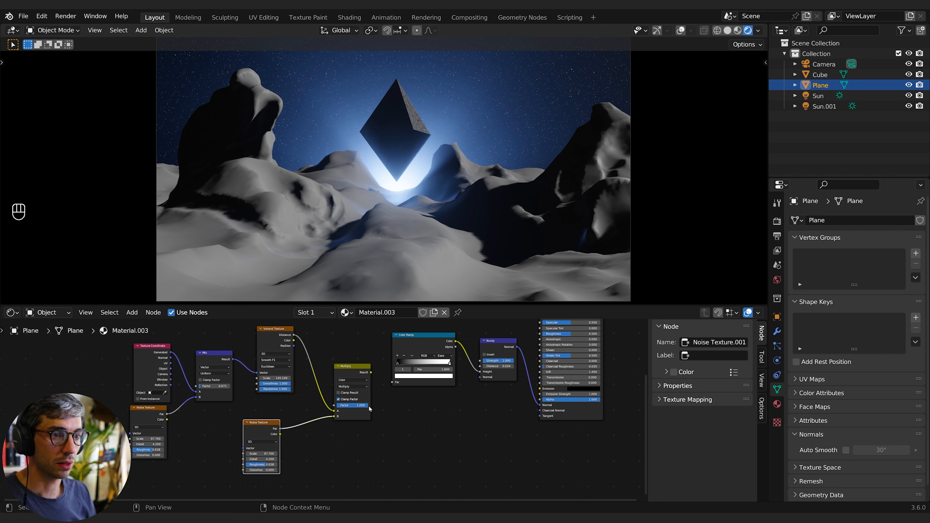
drag(370, 373, 392, 382)
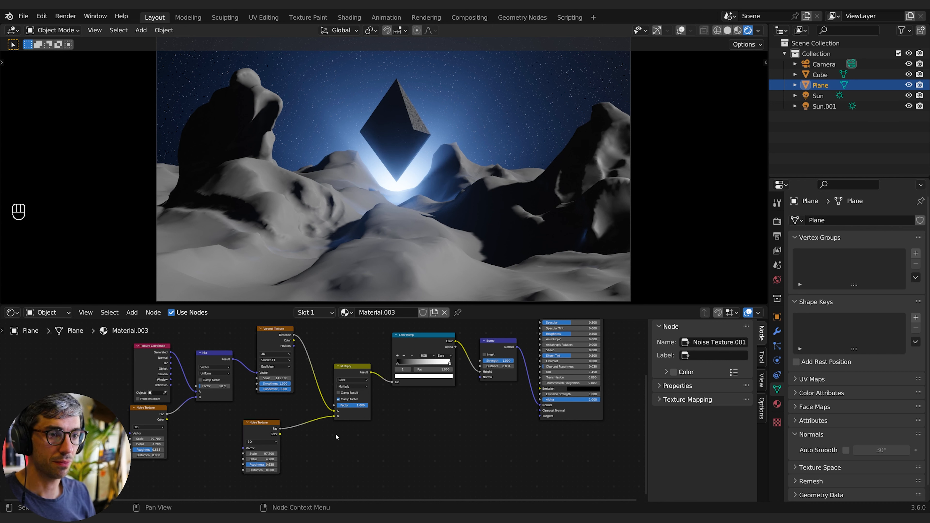
- Set the second Noise Texture's Scale to 7.4 and pass it through a duplicated Color Ramp into the Multiply node's B input
click(260, 453)
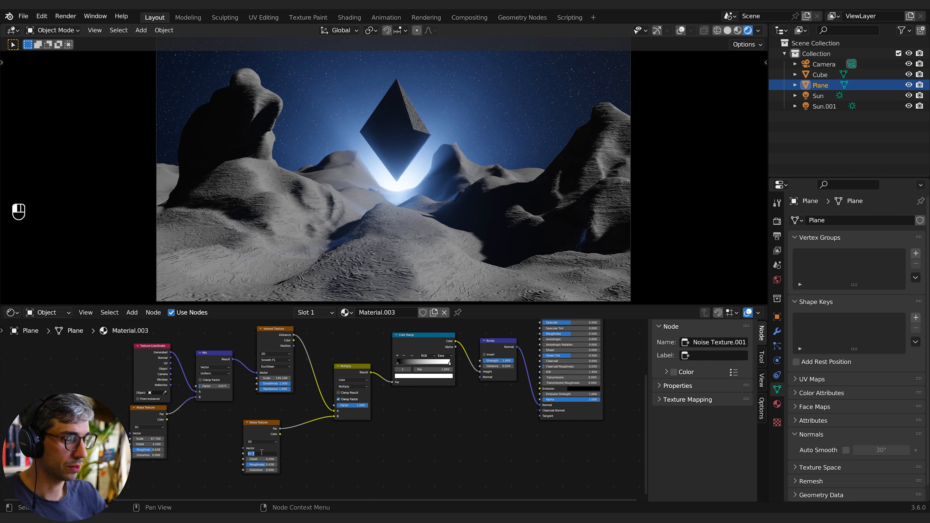
key(shift+d)
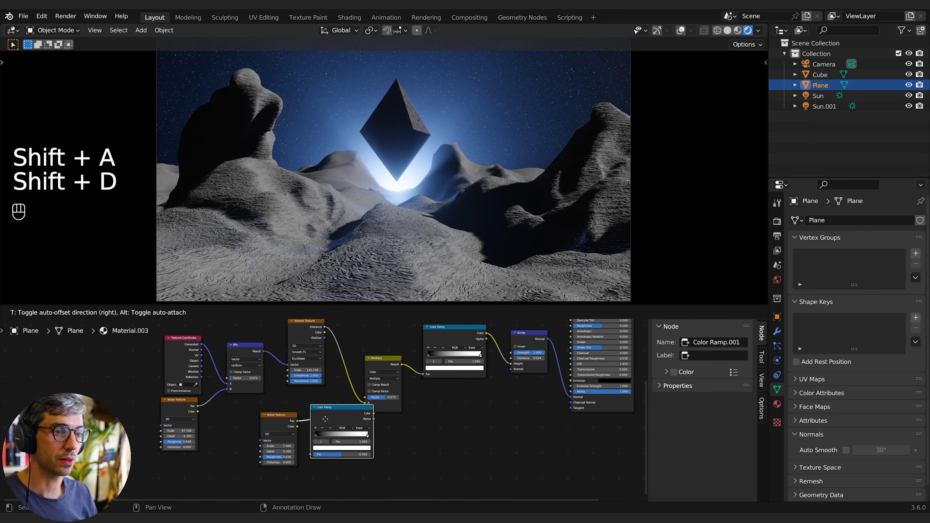
click(366, 430)
middle_drag(423, 432, 438, 449)
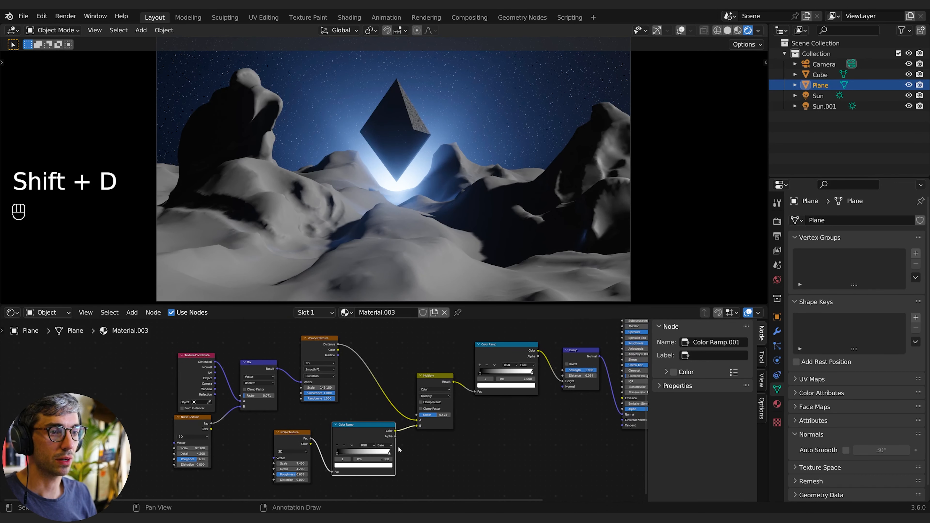
drag(353, 433, 347, 434)
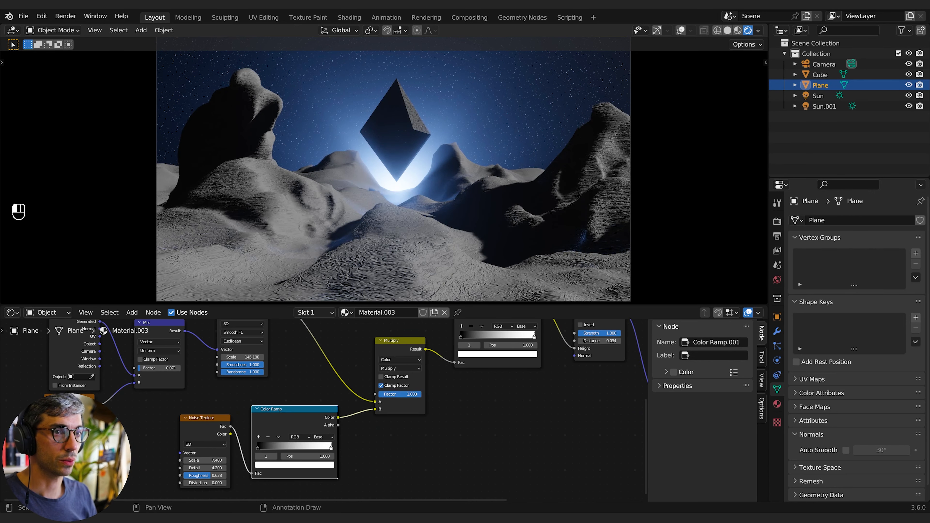
drag(386, 394, 421, 394)
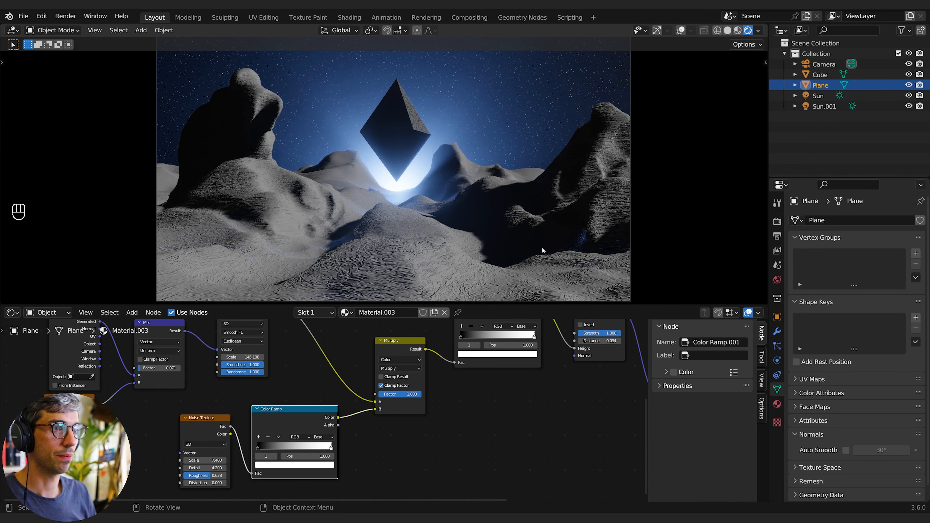
- Move the second Color Ramp's black stop to about 0.393 and its white stop to about 0.541
middle_drag(256, 447, 294, 432)
drag(295, 433, 324, 432)
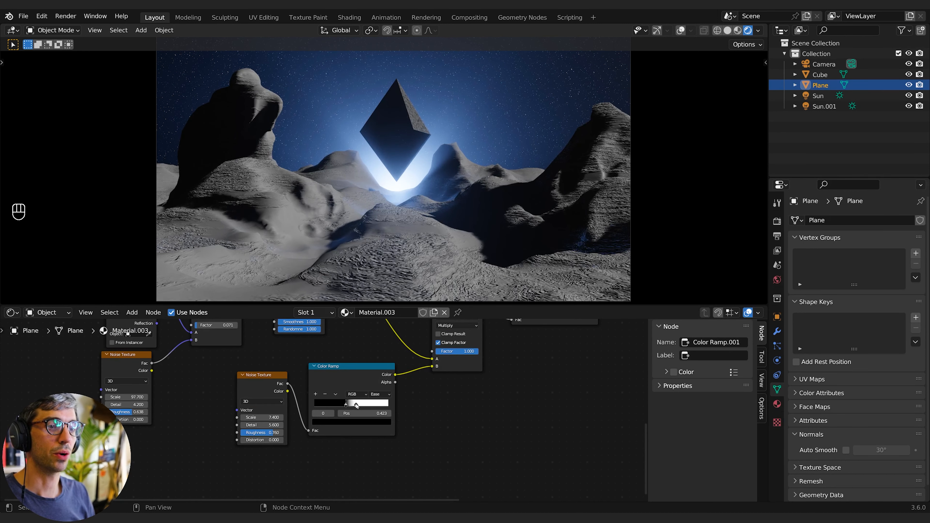
click(355, 405)
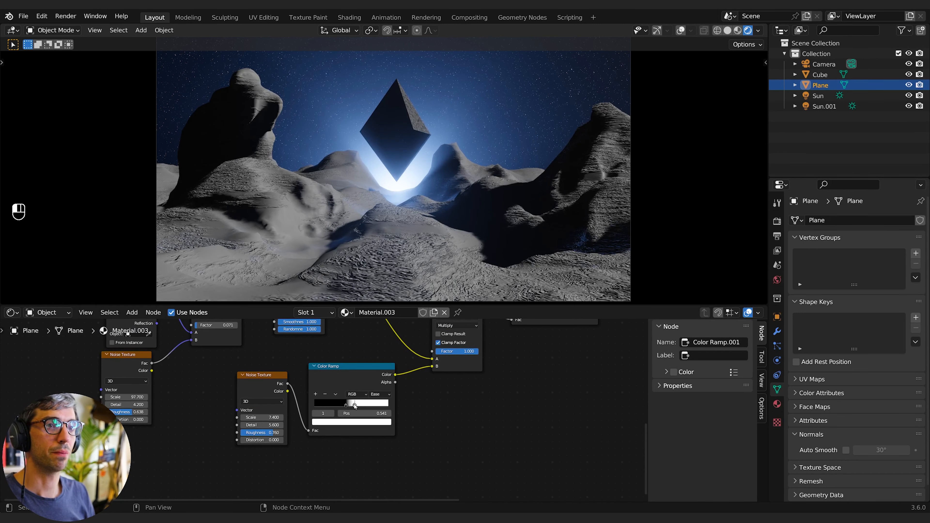
- Duplicate the second Noise Texture and its Color Ramp, and wire the copied ramp into the Multiply node's inputs
middle_drag(447, 404, 319, 416)
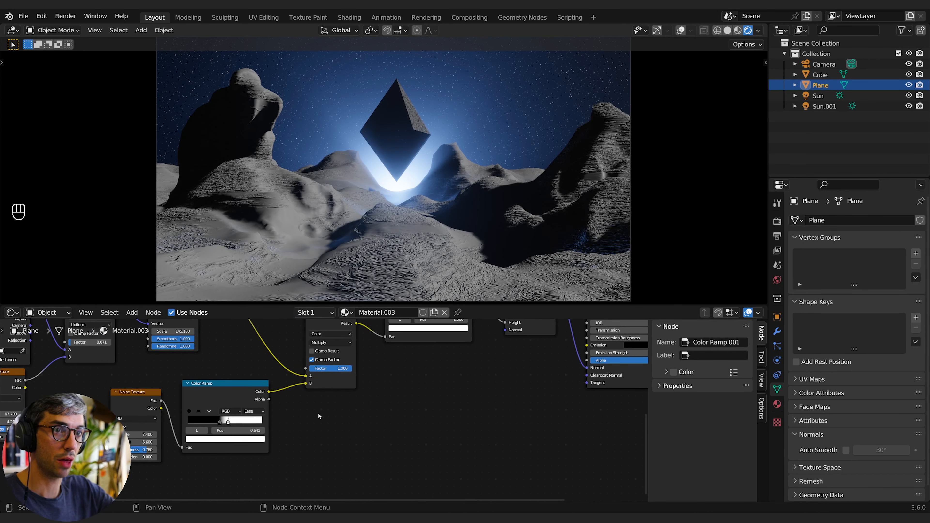
click(144, 405)
key(shift+d)
click(399, 425)
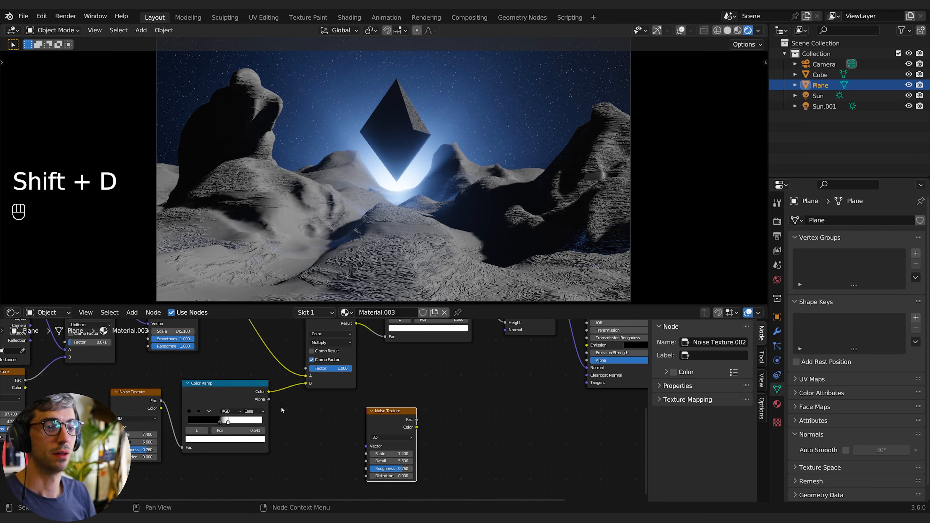
click(234, 395)
key(shift+d)
click(500, 410)
drag(485, 437, 528, 437)
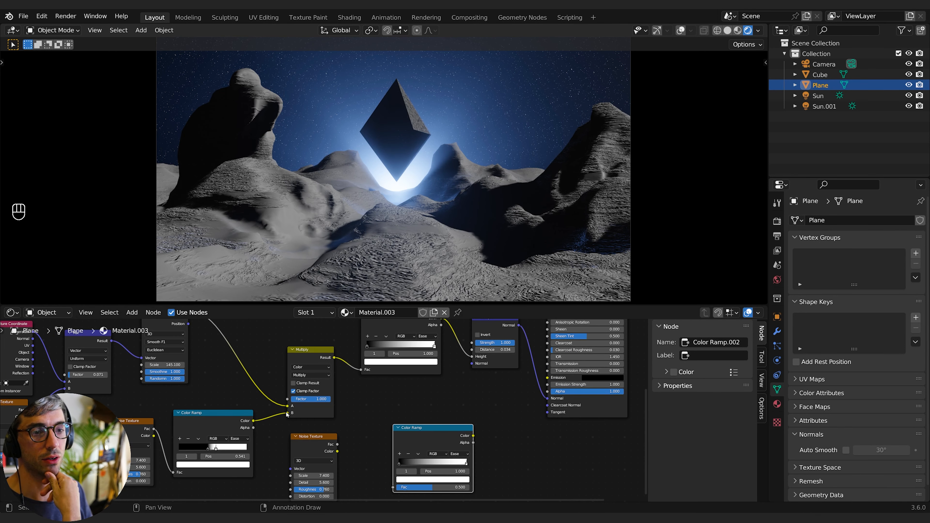
drag(287, 413, 288, 399)
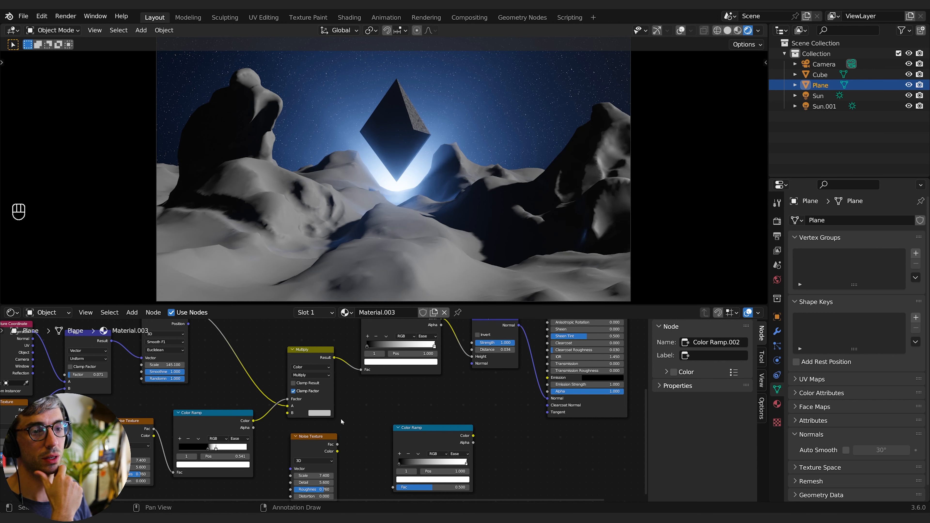
drag(337, 443, 395, 453)
drag(473, 399, 154, 458)
drag(421, 391, 250, 437)
middle_drag(370, 410, 427, 414)
drag(282, 391, 267, 377)
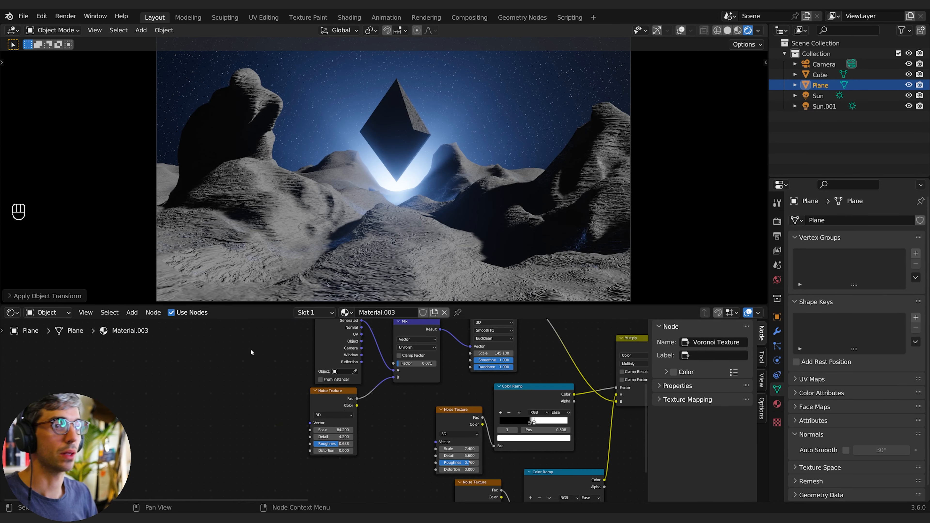
- Add a Mapping node and place it on the Texture Coordinate link feeding the textures
key(shift+a)
click(174, 393)
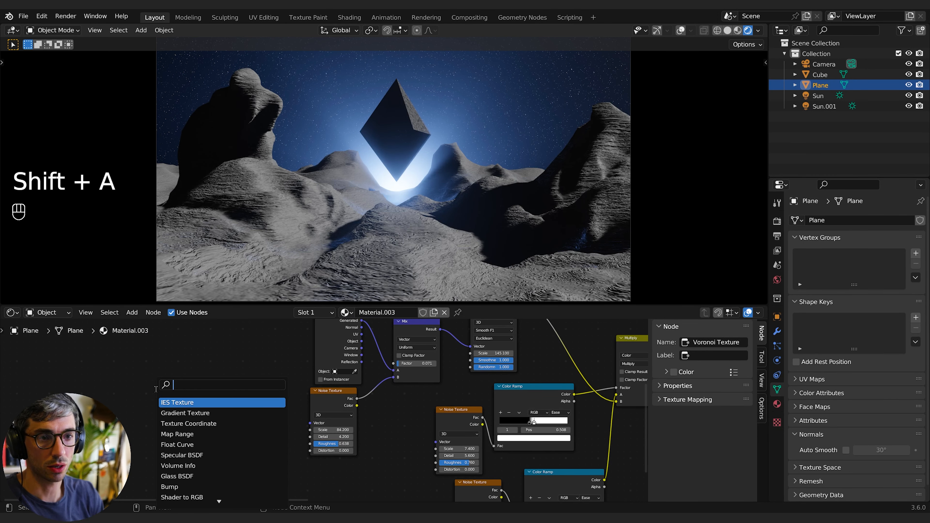
text(mapp)
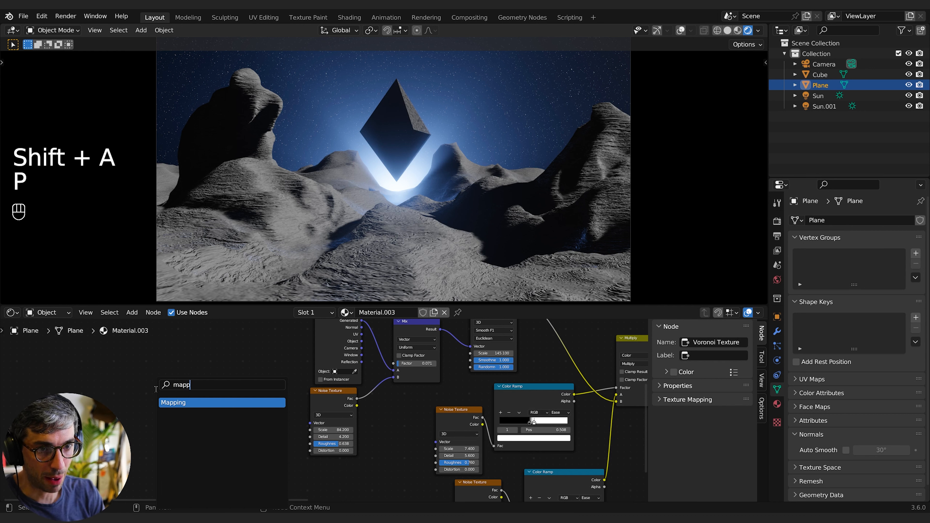
key(Return)
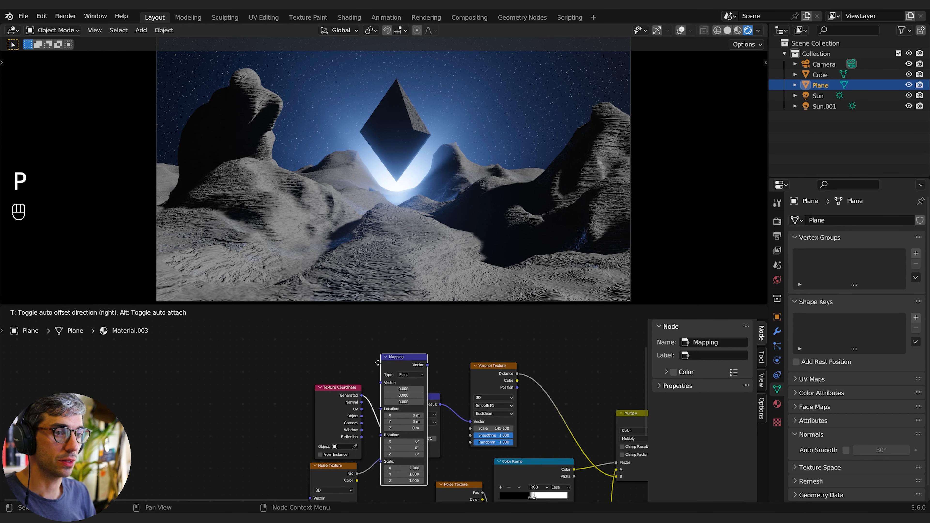
click(399, 352)
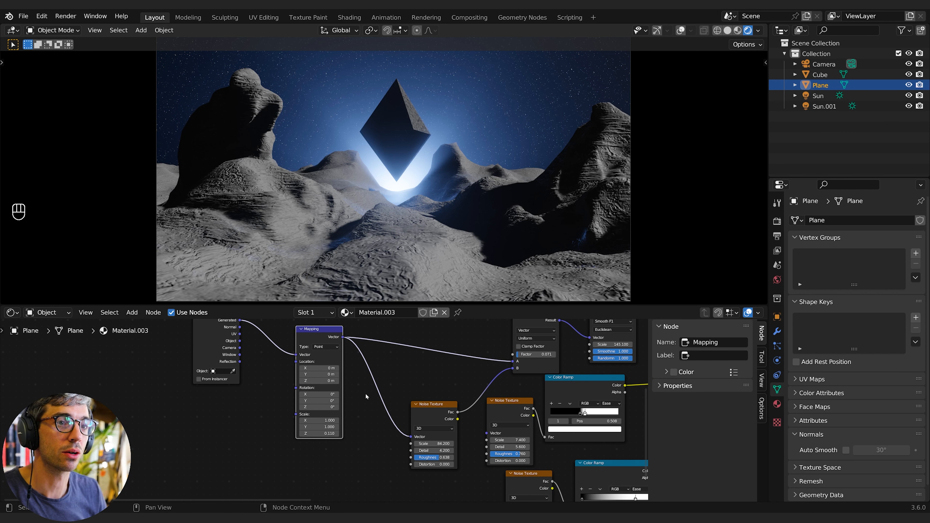
- Set the Mapping node's Z scale to 0.1
middle_drag(391, 397, 360, 374)
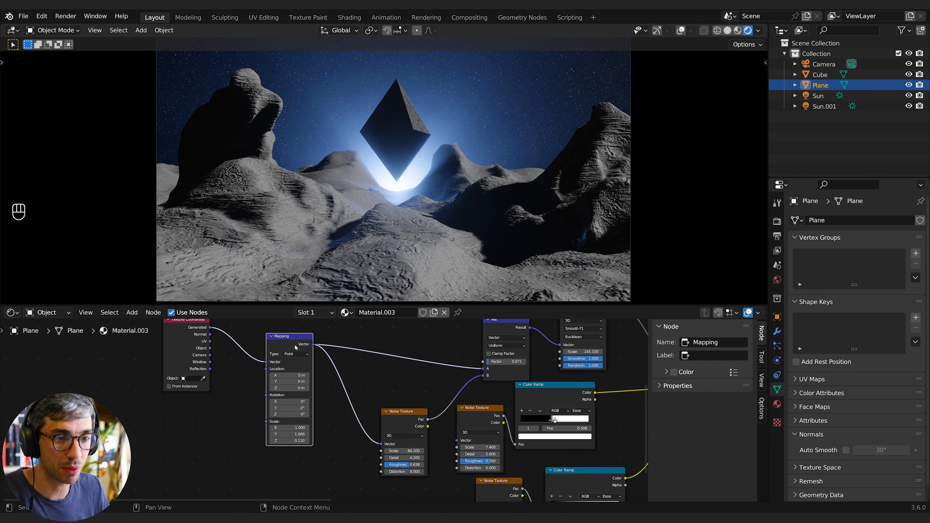
click(289, 441)
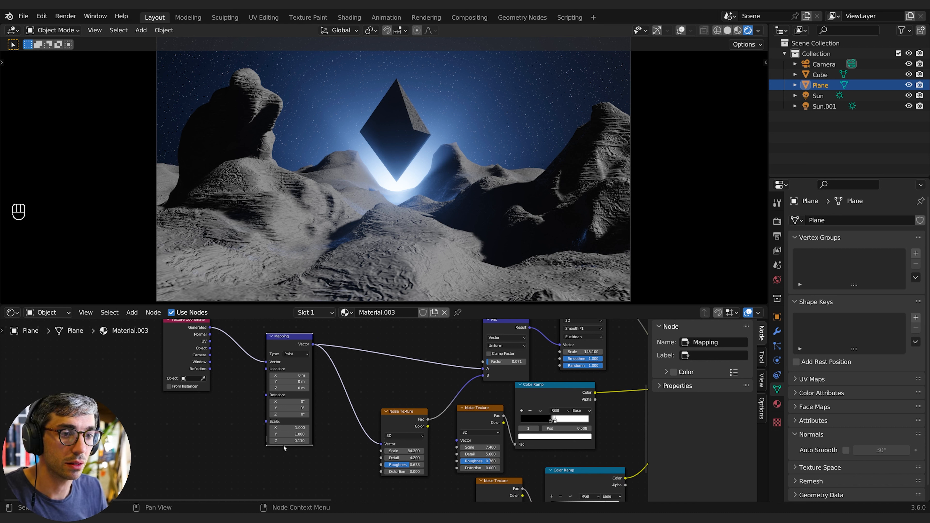
text(0.1)
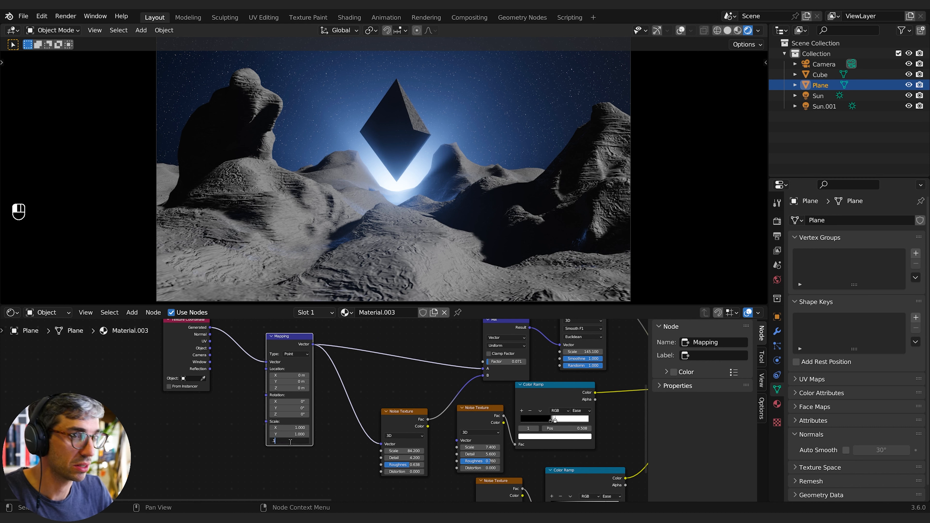
key(Return)
click(289, 442)
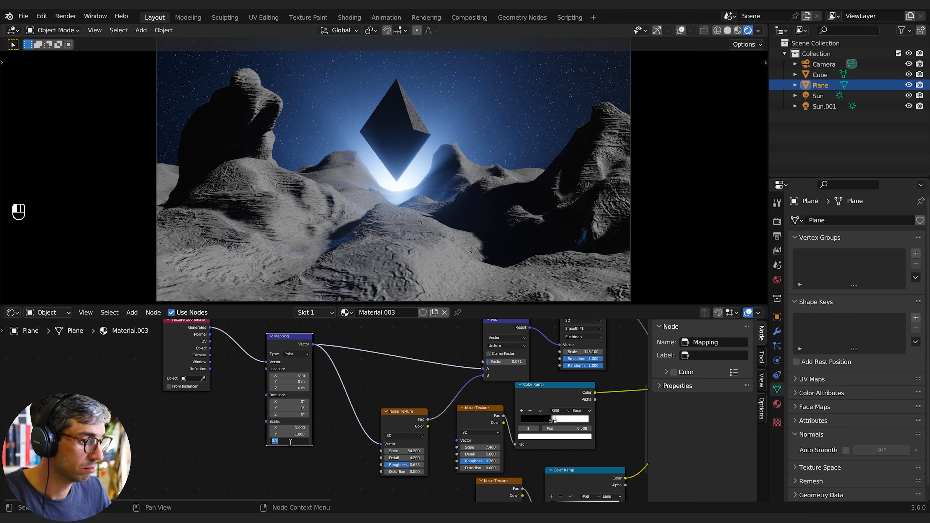
click(321, 446)
middle_drag(349, 457, 234, 448)
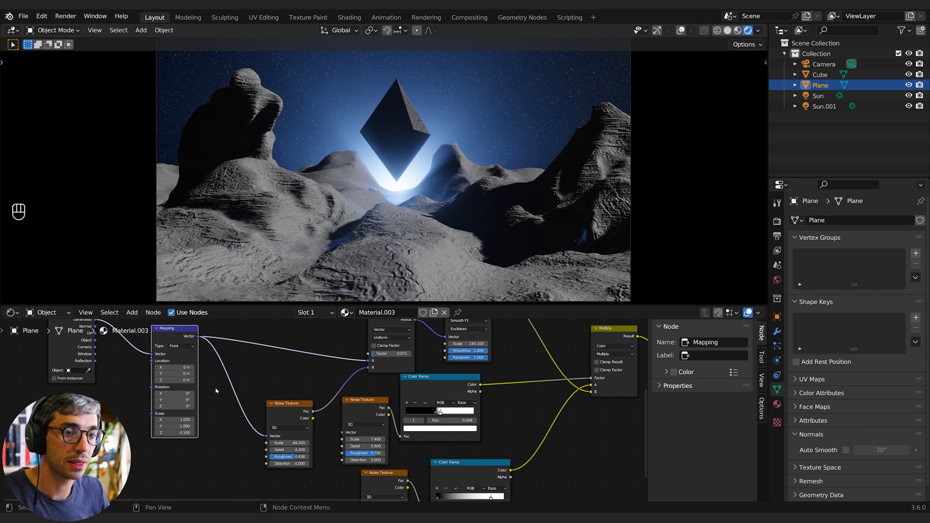
- Rearrange the Mapping, Noise Texture and Mix nodes to tidy the chain feeding the Voronoi Texture
drag(286, 404, 287, 401)
middle_drag(296, 372, 264, 416)
drag(354, 364, 308, 359)
middle_drag(289, 428, 298, 397)
drag(258, 411, 240, 402)
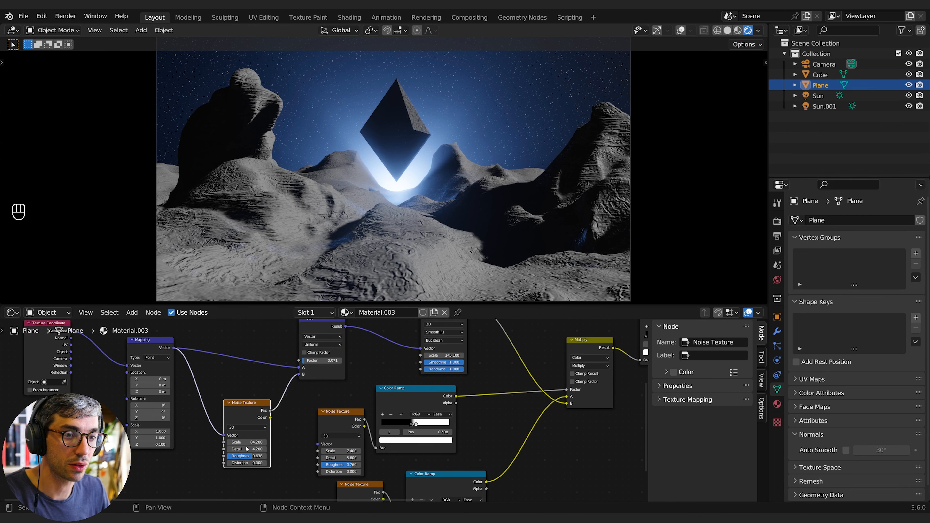
scroll(283, 445, up, 1)
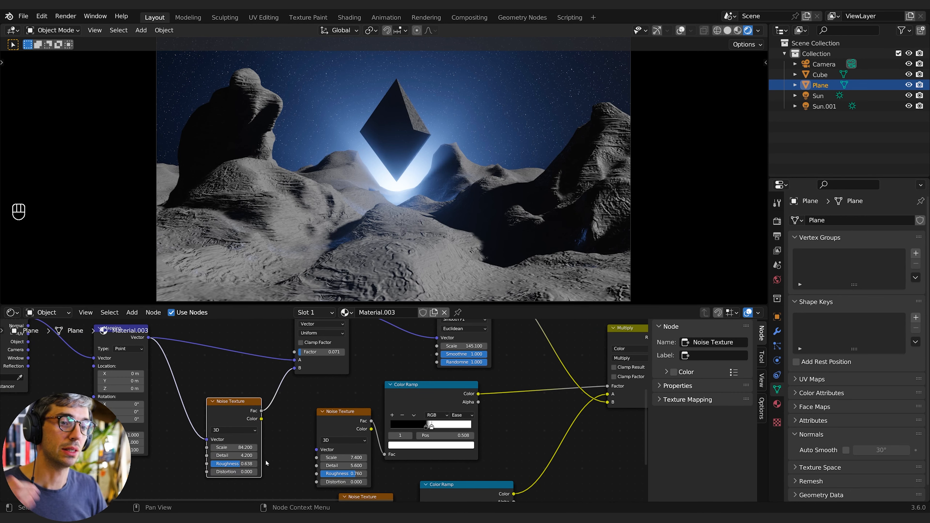
scroll(263, 458, up, 1)
middle_drag(275, 450, 331, 464)
middle_drag(275, 391, 262, 437)
middle_drag(187, 388, 269, 406)
middle_drag(468, 444, 368, 453)
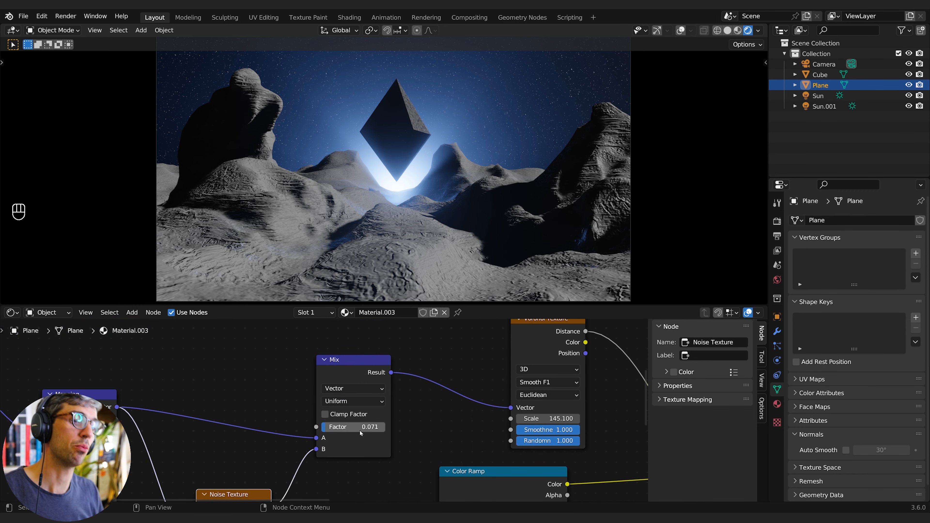
middle_drag(395, 424, 317, 430)
click(466, 361)
middle_drag(497, 418, 389, 398)
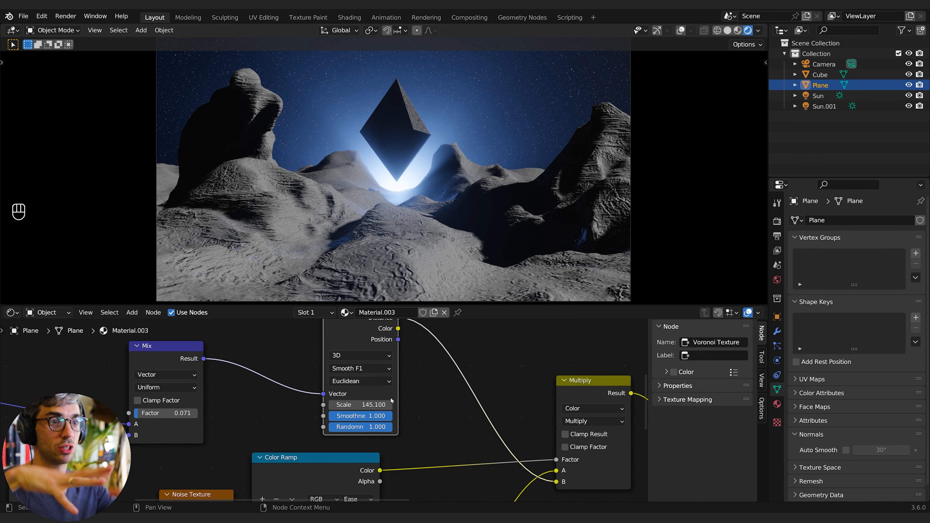
- Set the third Noise Texture's Scale to 29.4 and its Color Ramp's white stop to about 0.807
scroll(459, 473, down, 2)
middle_drag(459, 473, 415, 412)
middle_drag(432, 462, 443, 425)
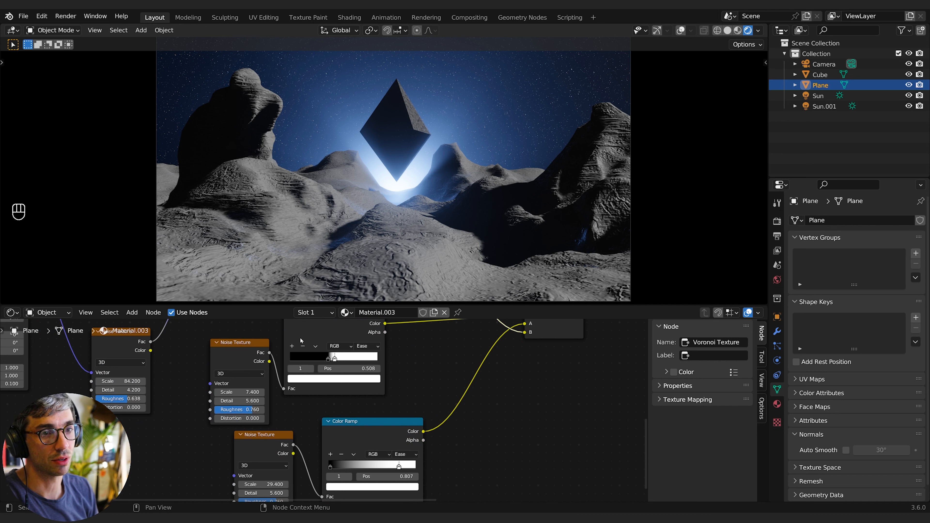
middle_drag(395, 369, 379, 421)
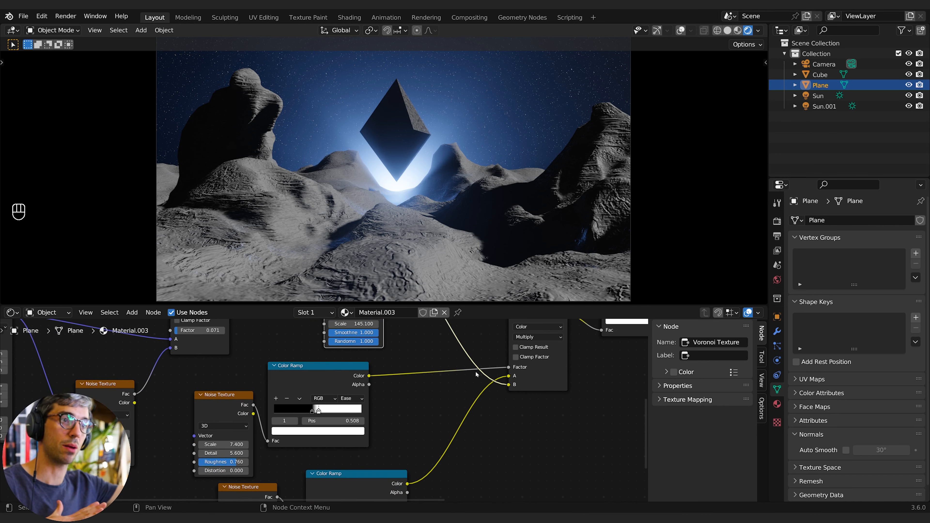
middle_drag(283, 491, 296, 408)
- Darken the Principled BSDF's Base Color to a dark grey
scroll(296, 408, down, 1)
middle_drag(416, 407, 443, 375)
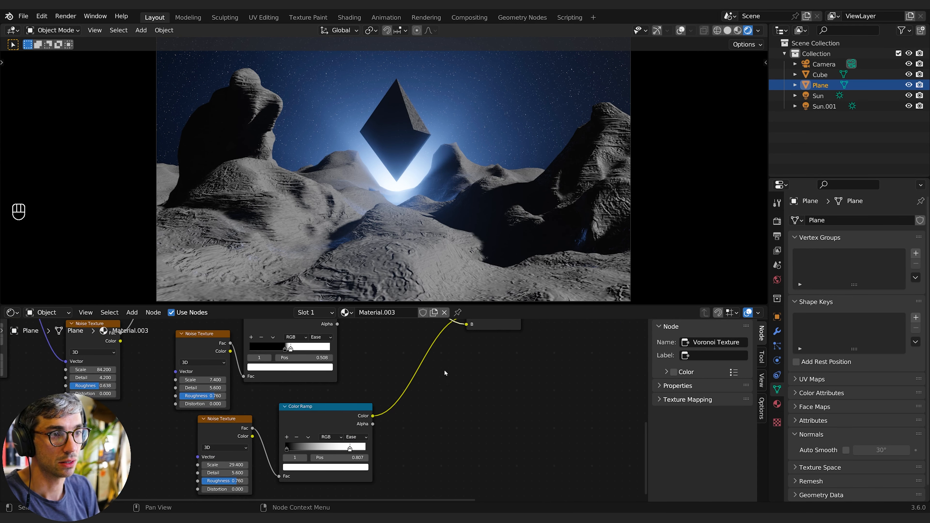
scroll(249, 464, up, 2)
middle_drag(198, 484, 250, 449)
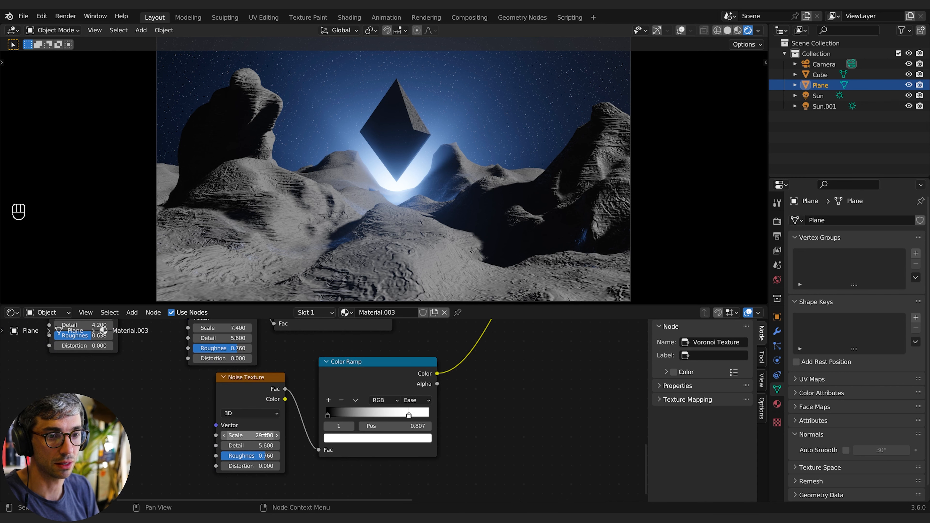
scroll(504, 421, up, 1)
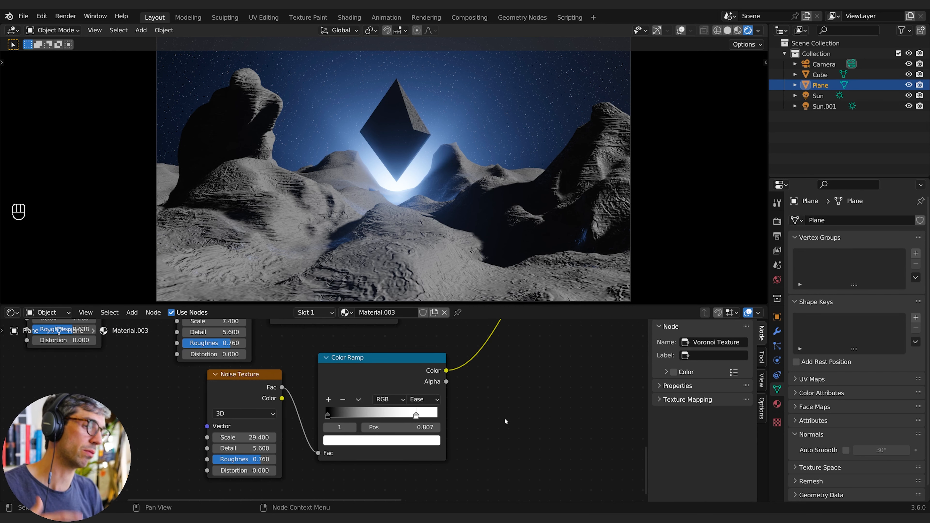
scroll(504, 421, down, 2)
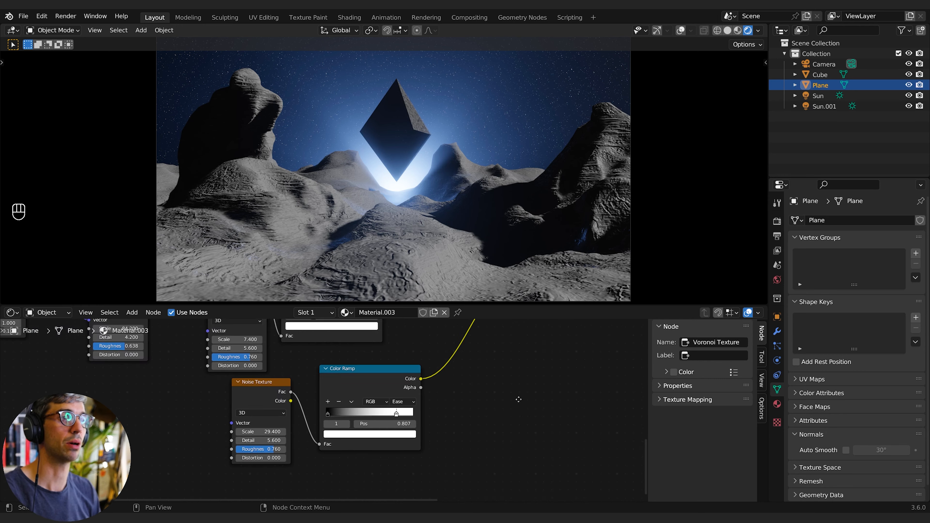
middle_drag(641, 461, 399, 463)
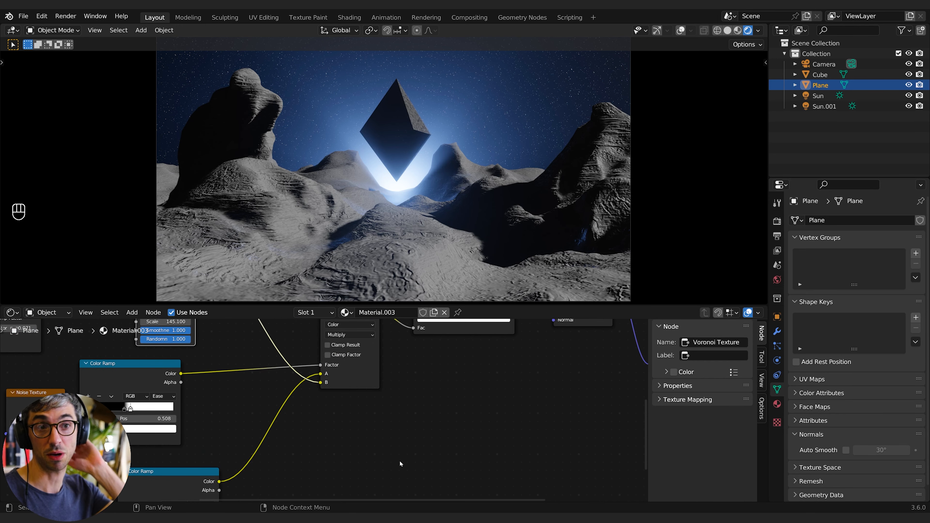
scroll(586, 388, down, 1)
middle_drag(608, 379, 432, 464)
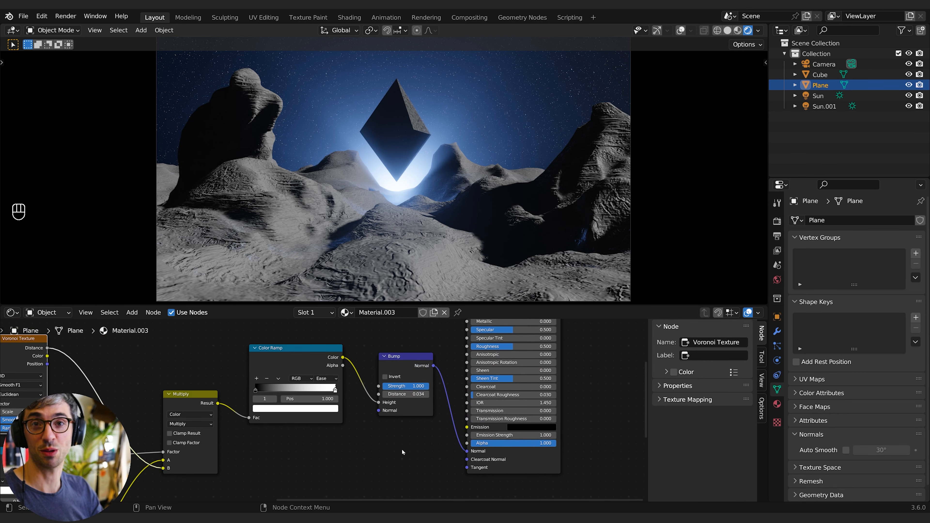
middle_drag(582, 345, 515, 455)
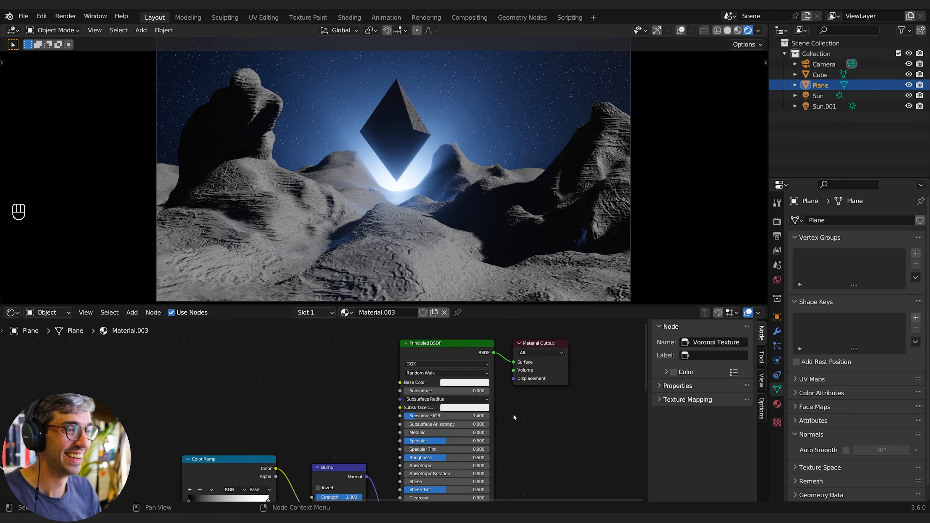
click(472, 383)
drag(505, 279, 504, 312)
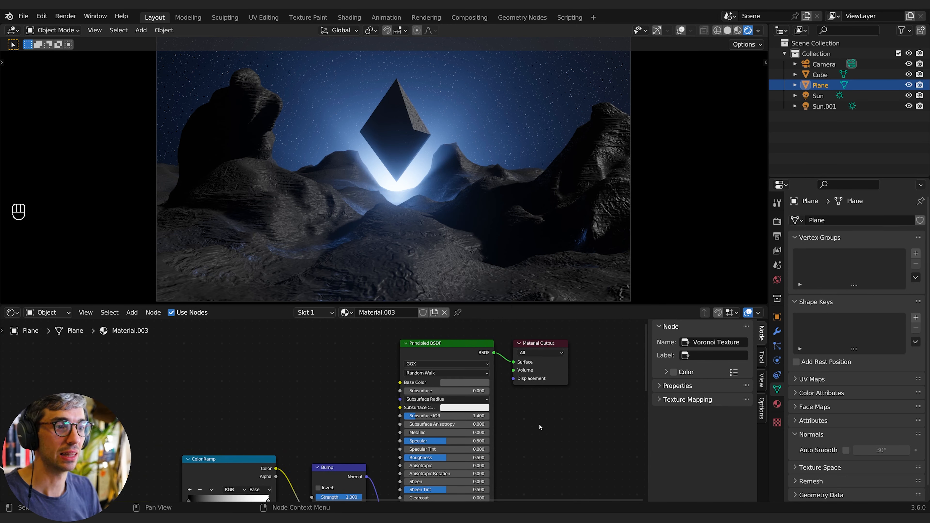
- Raise the Principled BSDF's Specular to 0.69
click(464, 383)
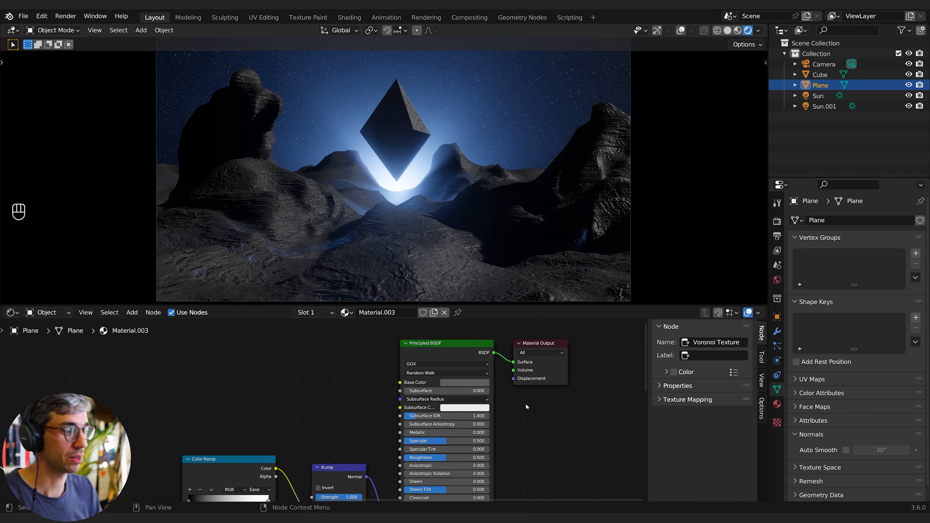
middle_drag(533, 431, 545, 402)
mouse_move(457, 412)
mouse_down()
mouse_move(478, 412)
mouse_move(457, 428)
mouse_up()
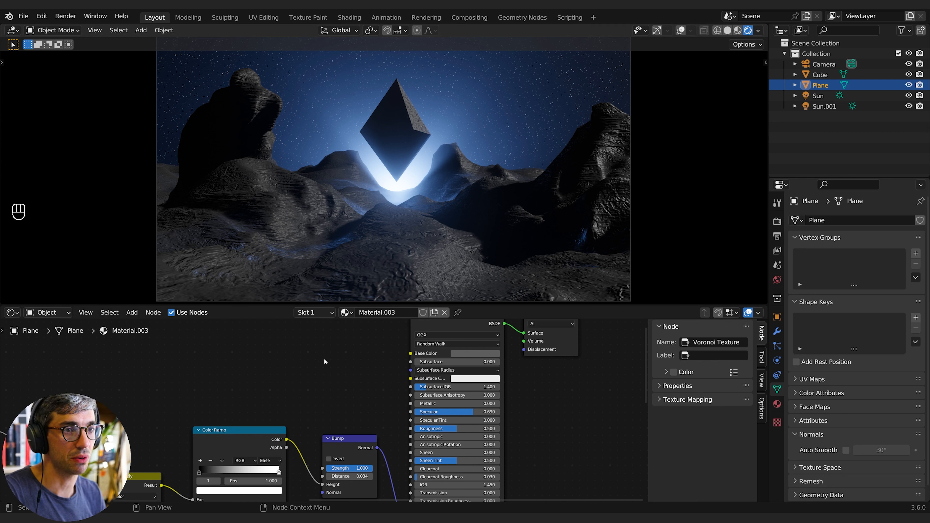
- Mute the third and the second Noise Texture nodes to compare the terrain without them
middle_drag(352, 338, 407, 318)
scroll(232, 377, down, 1)
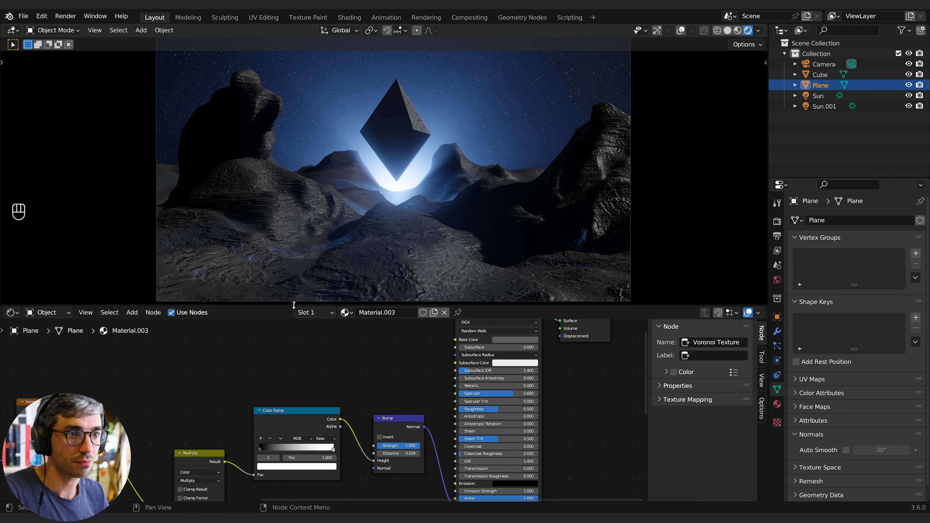
middle_drag(193, 446, 279, 385)
middle_drag(446, 471, 460, 432)
middle_drag(288, 465, 498, 403)
click(268, 442)
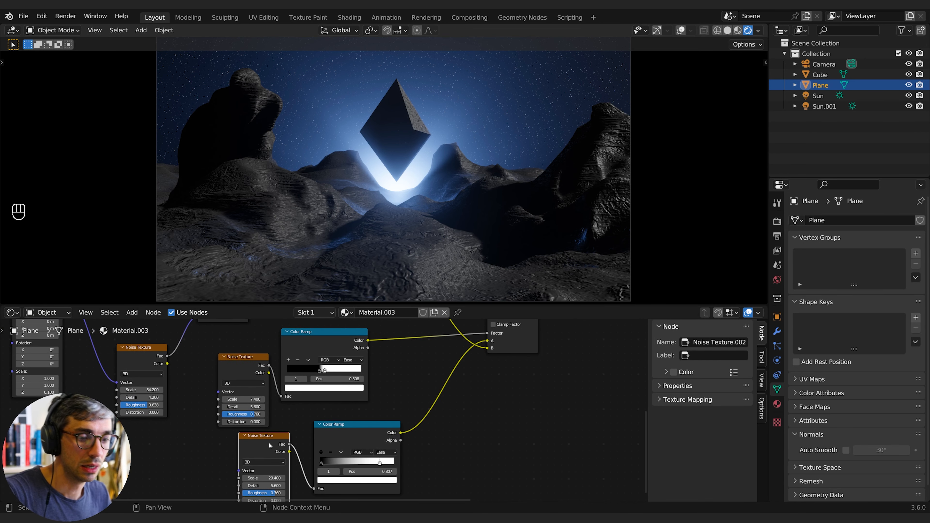
key(m)
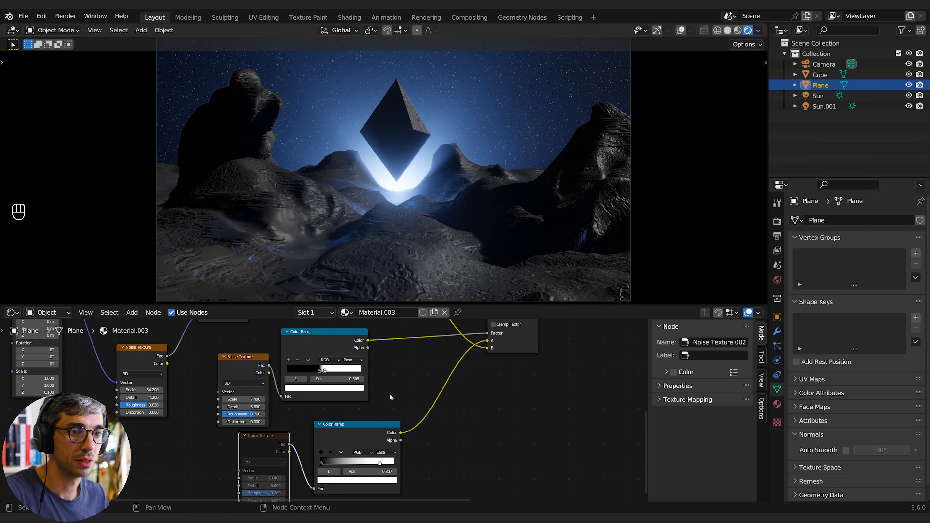
middle_drag(389, 394, 417, 423)
click(266, 396)
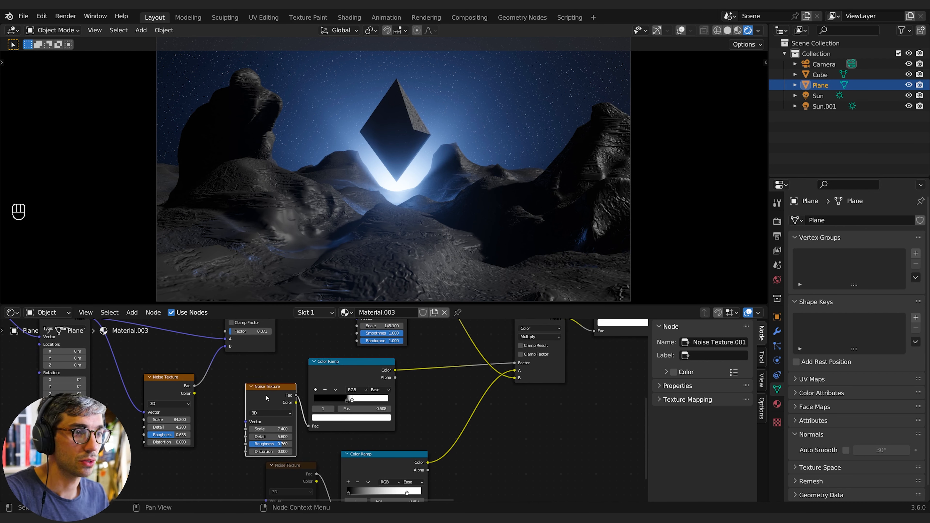
key(m)
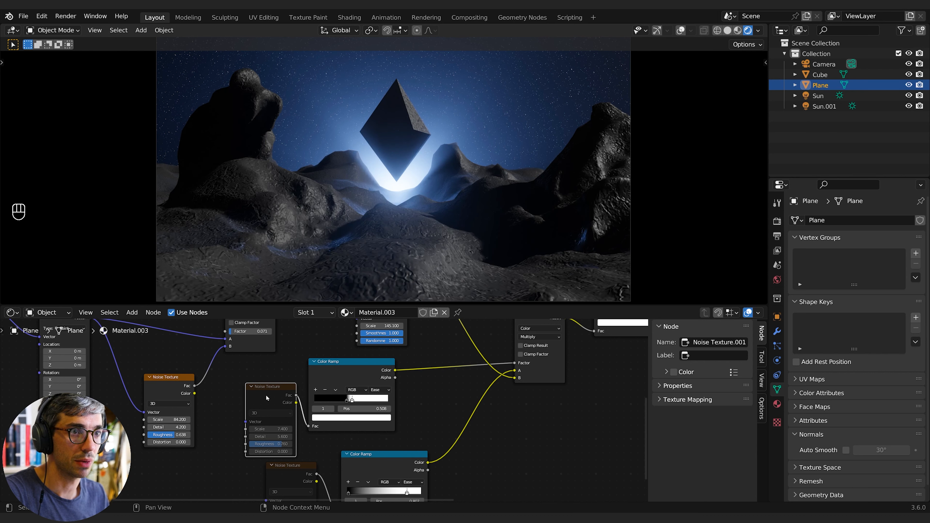
- Duplicate the Color Ramp node that feeds the Bump node
middle_drag(293, 350, 296, 427)
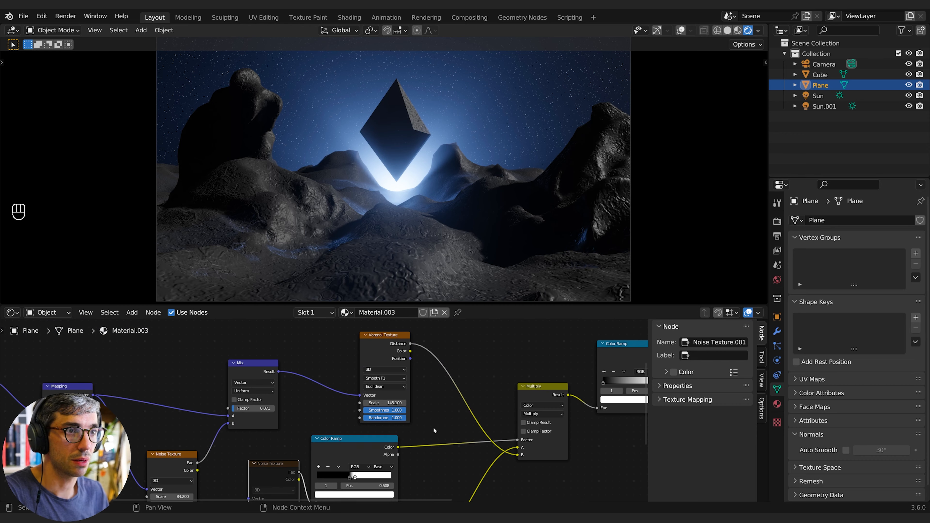
middle_drag(433, 427, 217, 402)
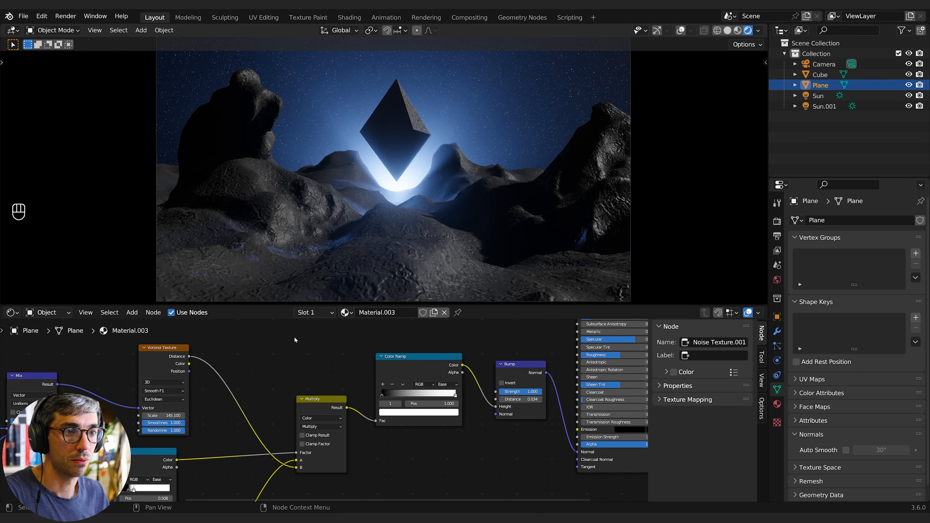
click(379, 361)
key(shift+d)
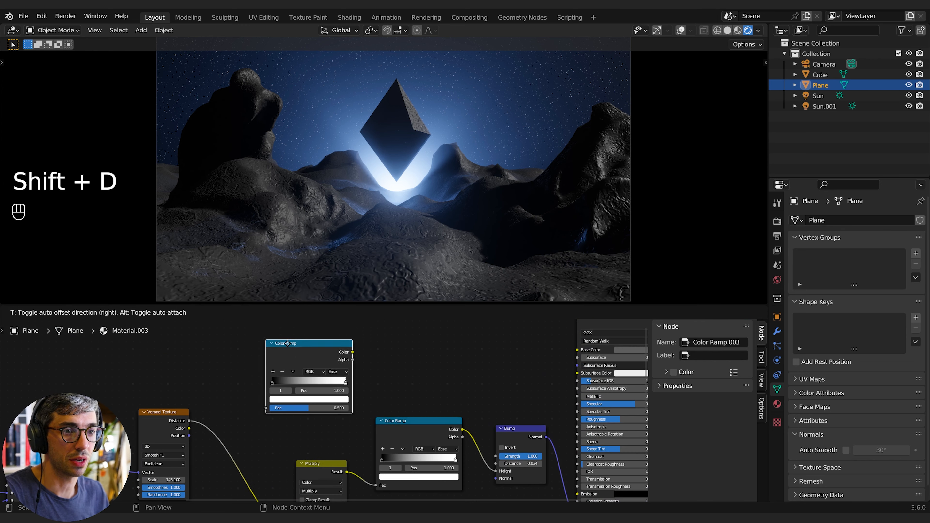
click(252, 328)
- Unmute the muted Noise Texture nodes
drag(189, 421, 265, 400)
middle_drag(247, 443, 334, 363)
click(182, 390)
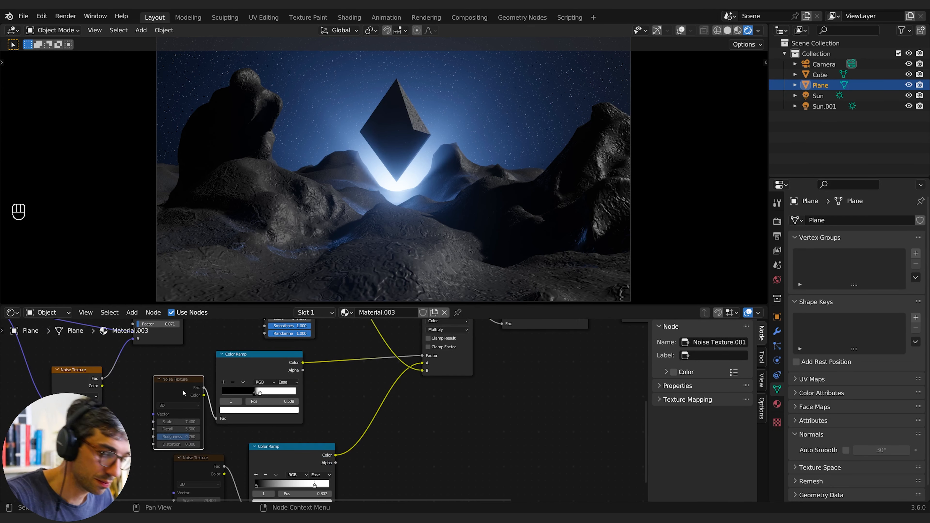
key(m)
key(m)
- Wire the Voronoi Distance into the duplicated Color Ramp and feed its Color into the Principled BSDF's Emission
middle_drag(428, 419, 212, 483)
middle_drag(362, 443, 337, 489)
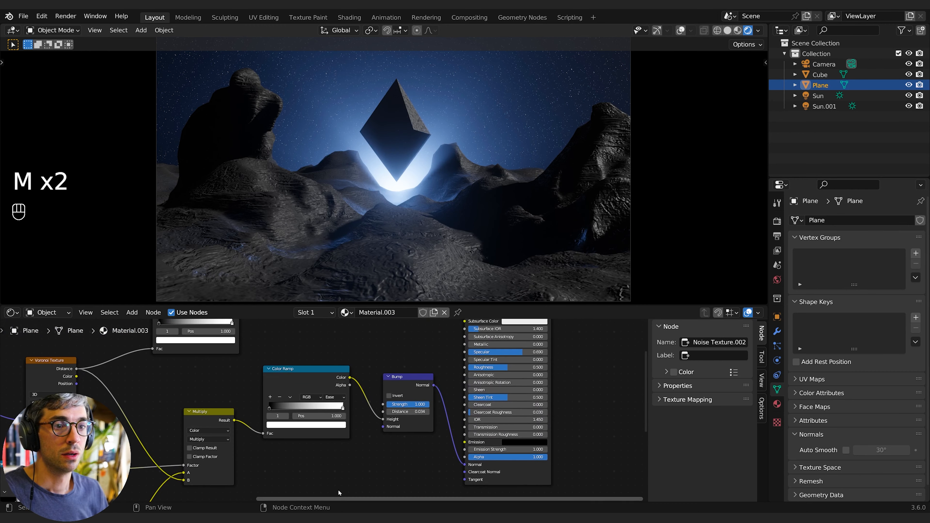
middle_drag(301, 331, 224, 402)
middle_drag(210, 371, 197, 346)
drag(149, 338, 292, 457)
middle_drag(161, 362, 328, 375)
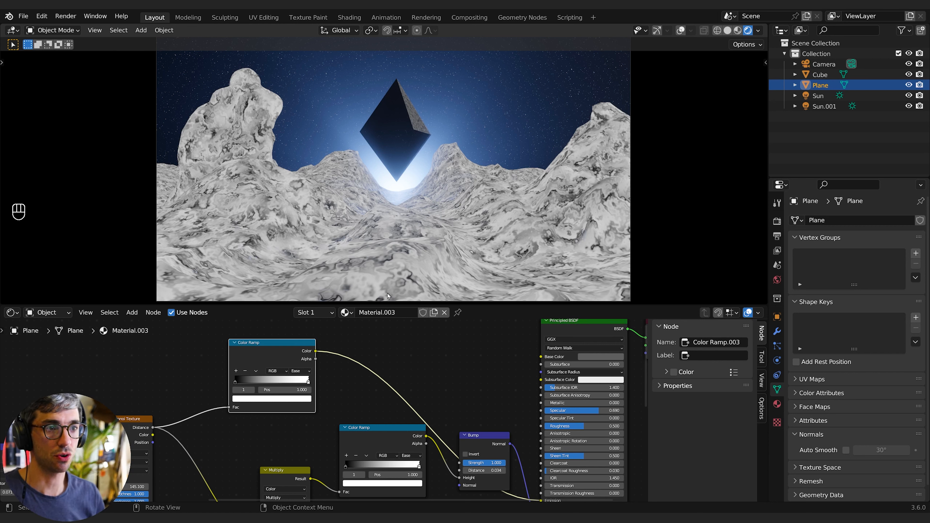
- Add a black stop to the new Color Ramp and slide it to about 0.5
drag(307, 382, 287, 381)
click(237, 372)
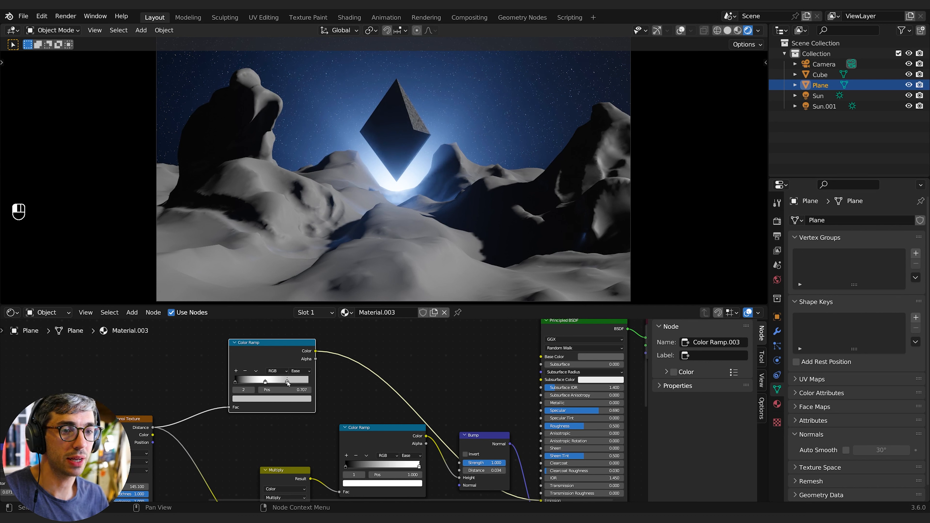
click(286, 399)
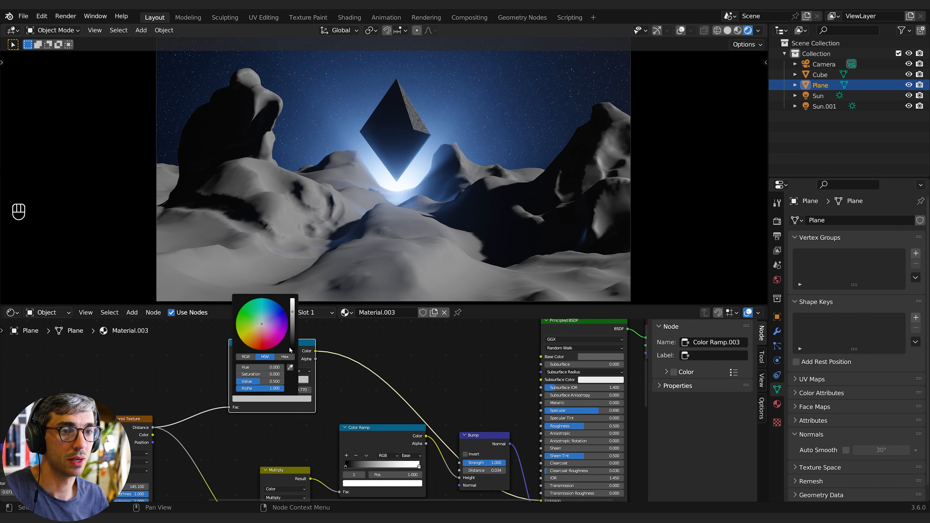
drag(292, 313, 292, 357)
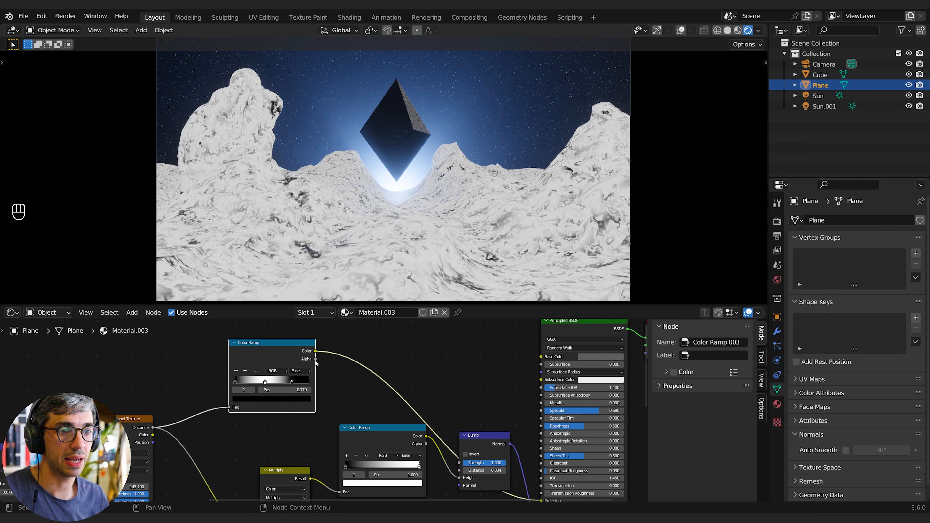
drag(239, 382, 271, 382)
click(292, 383)
drag(253, 382, 272, 384)
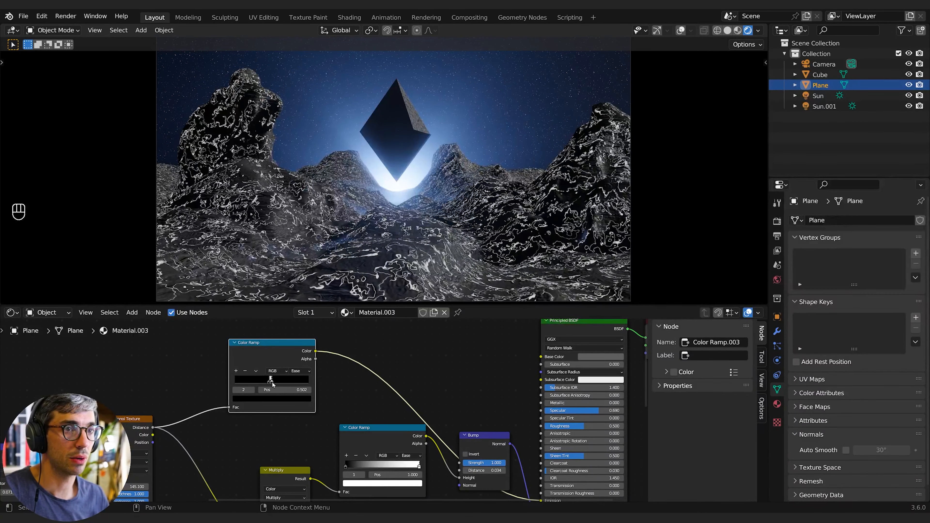
- Slide the new ramp's black stop to about 0.23
middle_drag(348, 394, 362, 378)
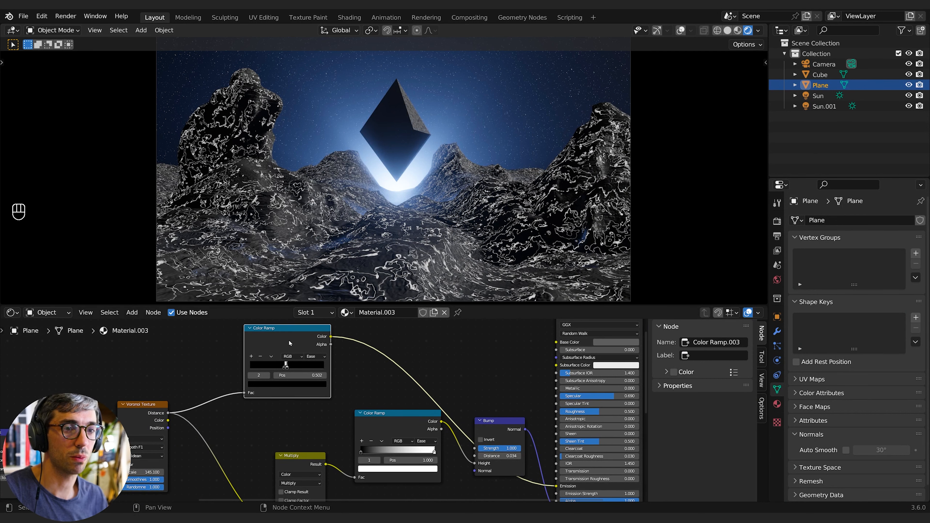
drag(291, 367, 261, 367)
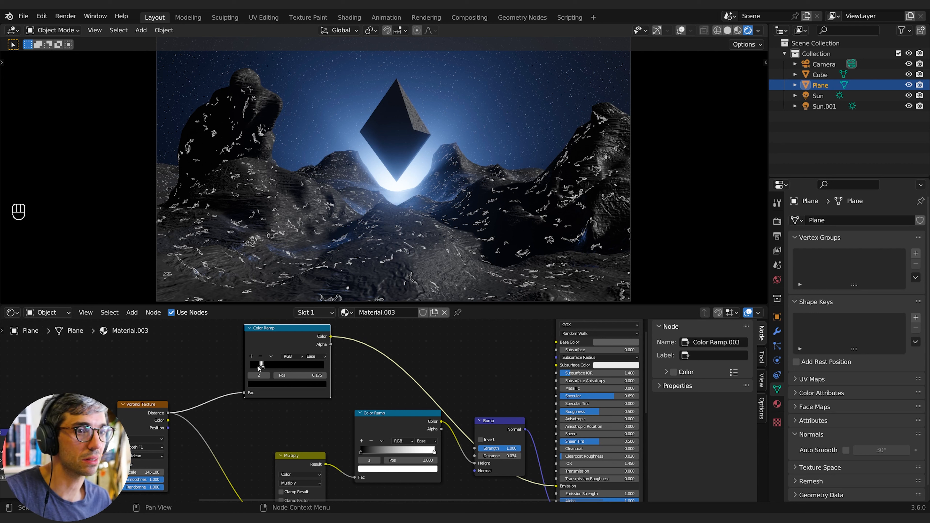
mouse_move(256, 368)
mouse_down()
mouse_move(244, 368)
mouse_move(256, 368)
mouse_up()
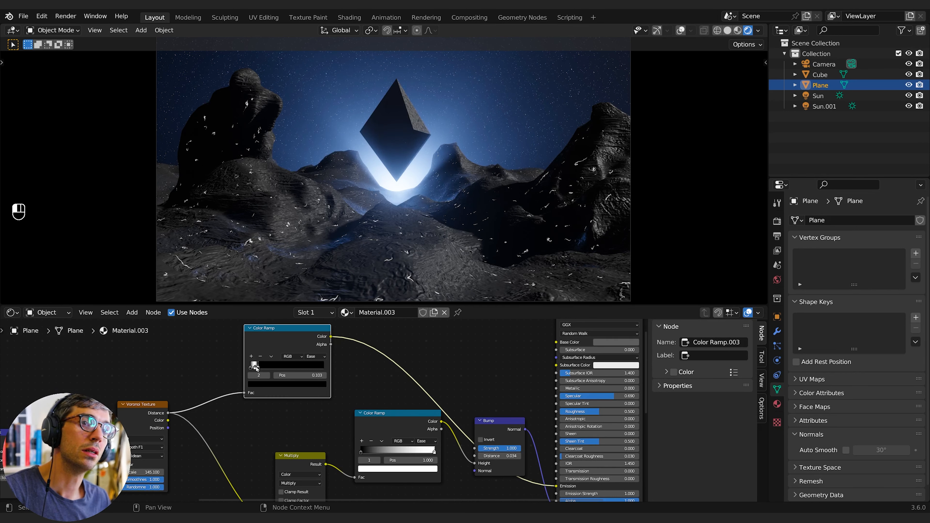
drag(258, 369, 267, 368)
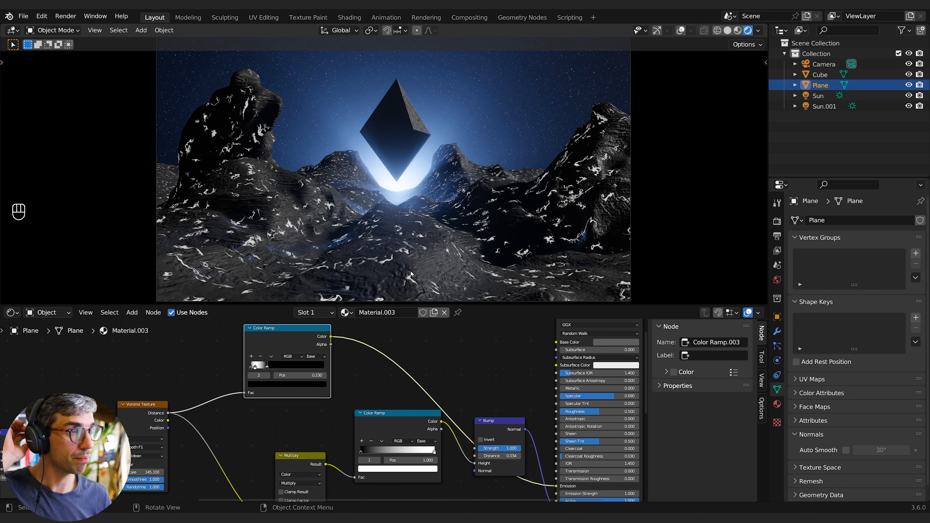
- Readjust the new Color Ramp's stops, sliding one close to 0.09 and removing the extra stop
scroll(432, 386, down, 1)
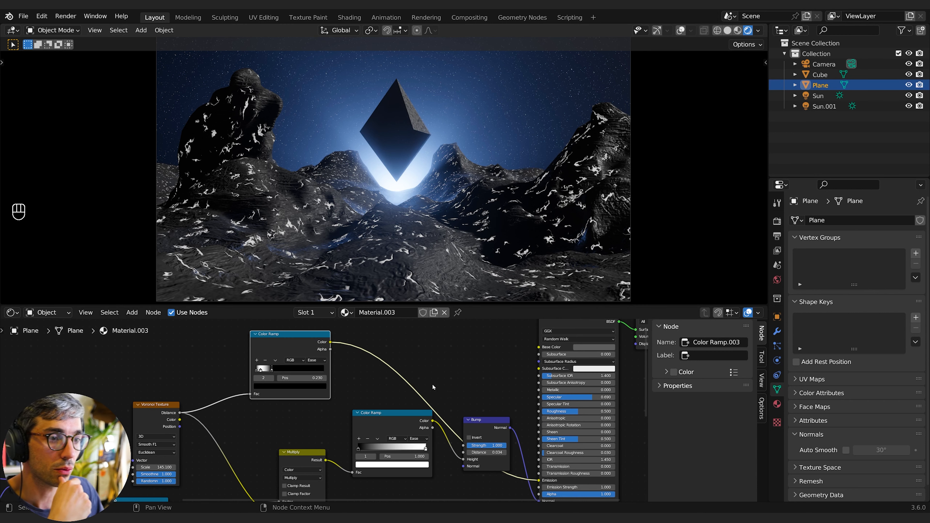
drag(433, 421, 250, 394)
drag(297, 335, 456, 343)
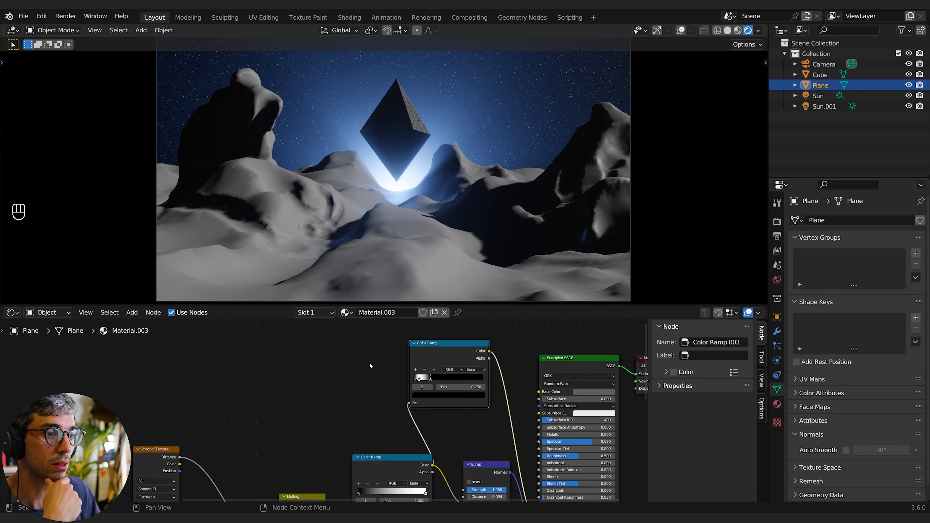
middle_drag(354, 365, 266, 353)
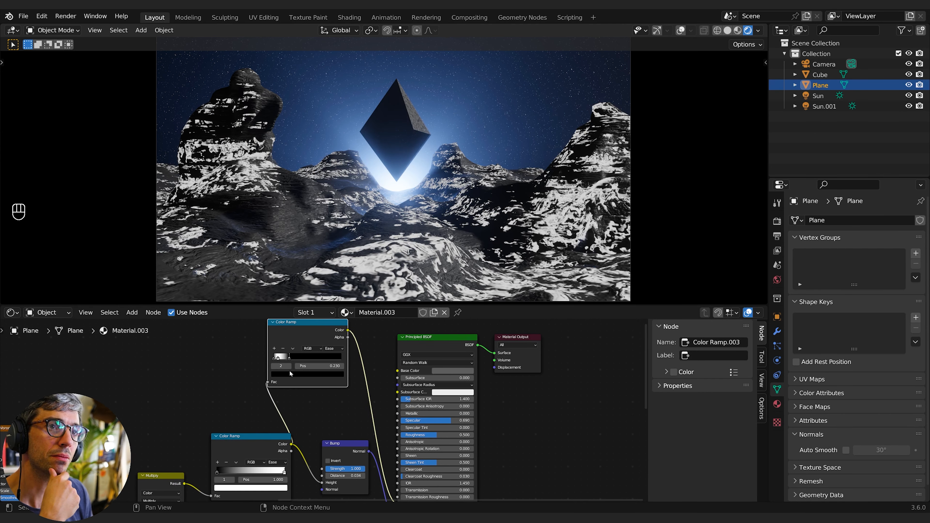
drag(289, 357, 282, 360)
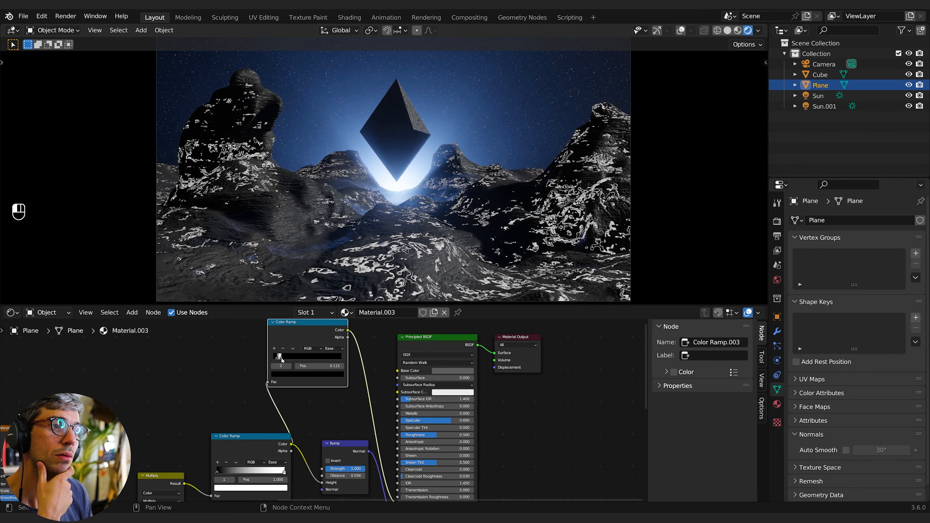
drag(282, 360, 277, 359)
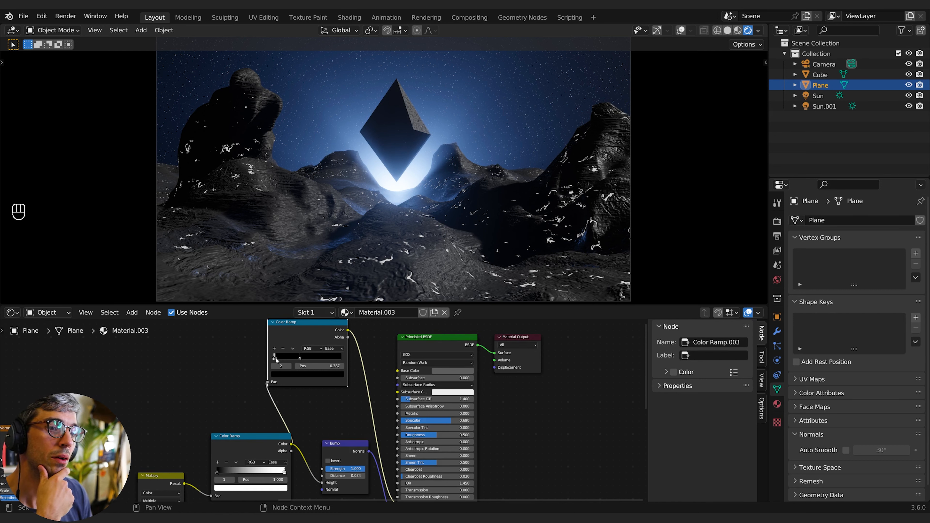
drag(276, 359, 280, 359)
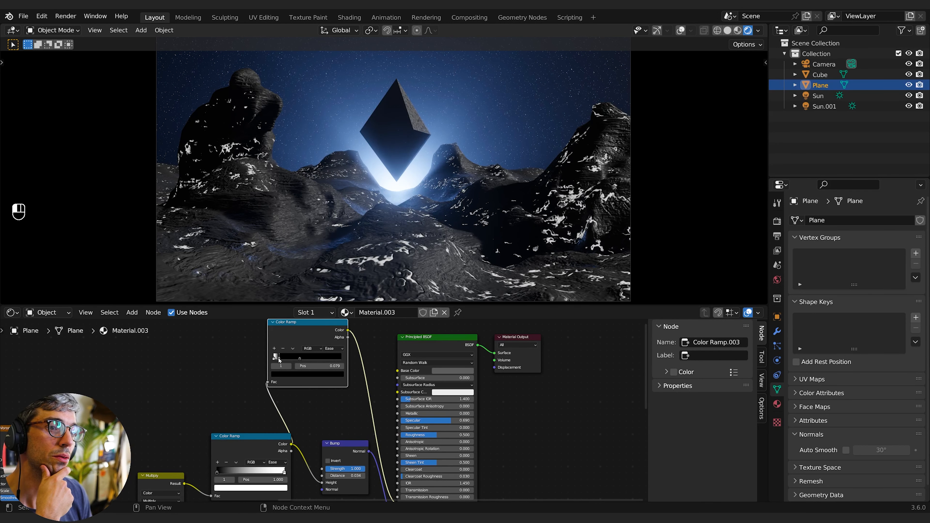
click(299, 358)
click(283, 350)
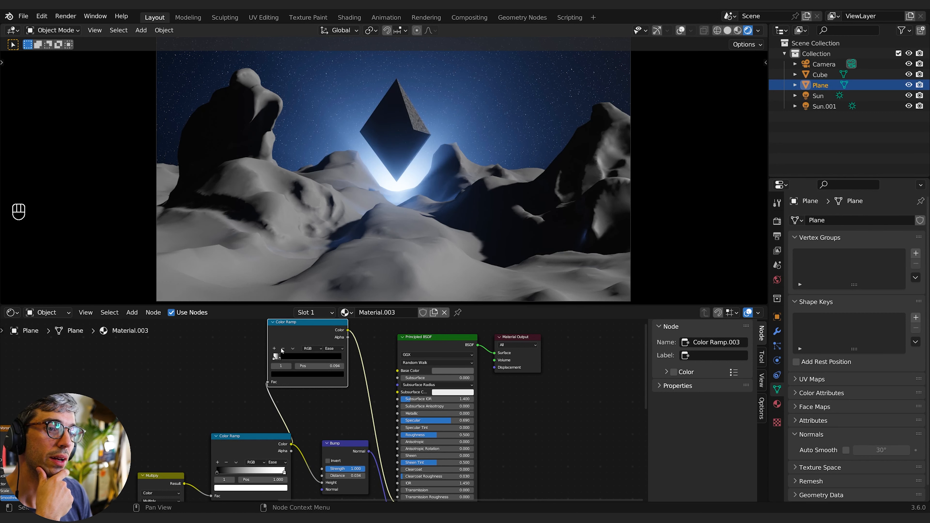
click(275, 358)
click(280, 359)
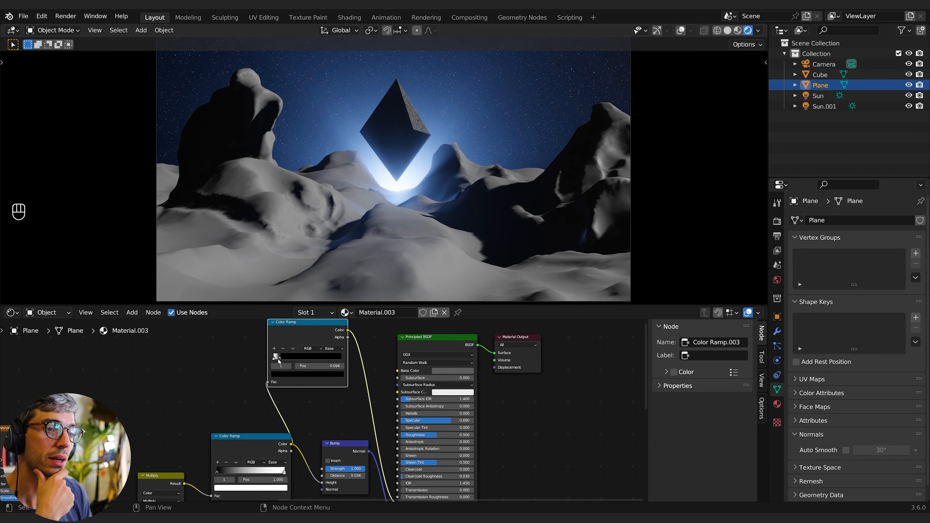
- Set the ramp's first stop to orange and move the second stop to about 0.063
scroll(290, 362, up, 3)
click(381, 433)
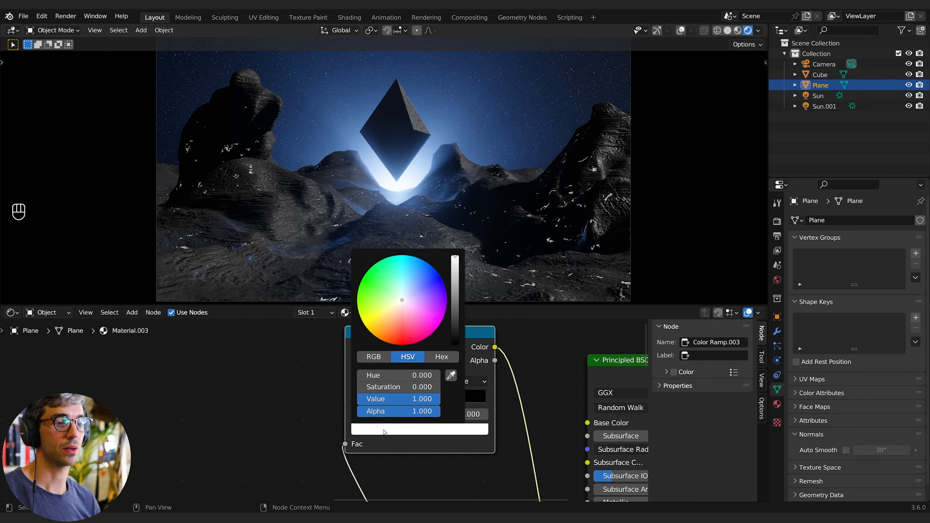
click(389, 334)
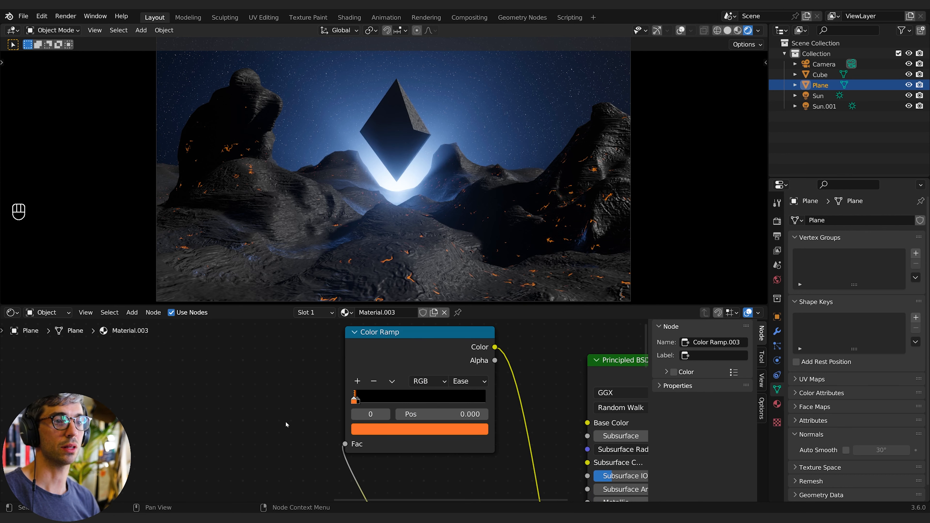
drag(358, 399, 364, 401)
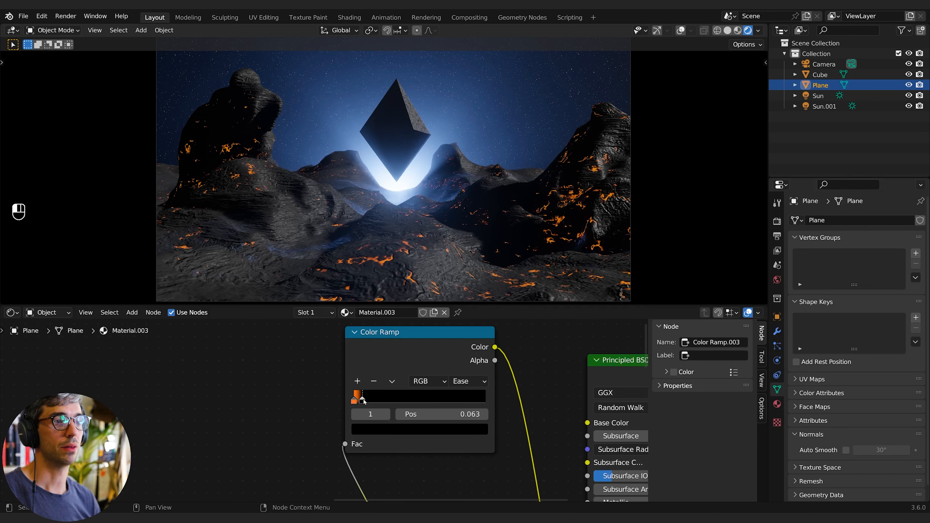
- Raise the Principled BSDF's Emission Strength to 10.8
middle_drag(373, 430, 266, 356)
middle_drag(400, 411, 288, 377)
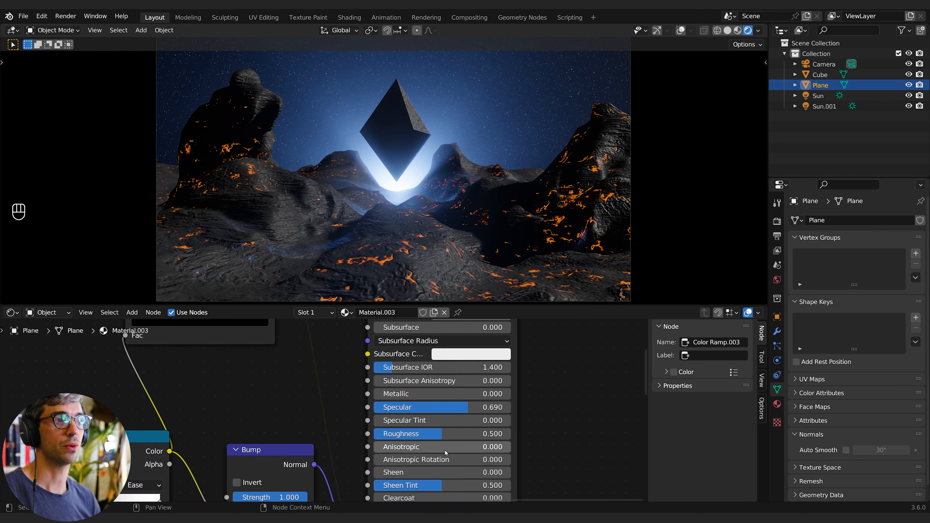
middle_drag(411, 483, 421, 384)
middle_drag(462, 494, 470, 434)
drag(470, 416, 570, 416)
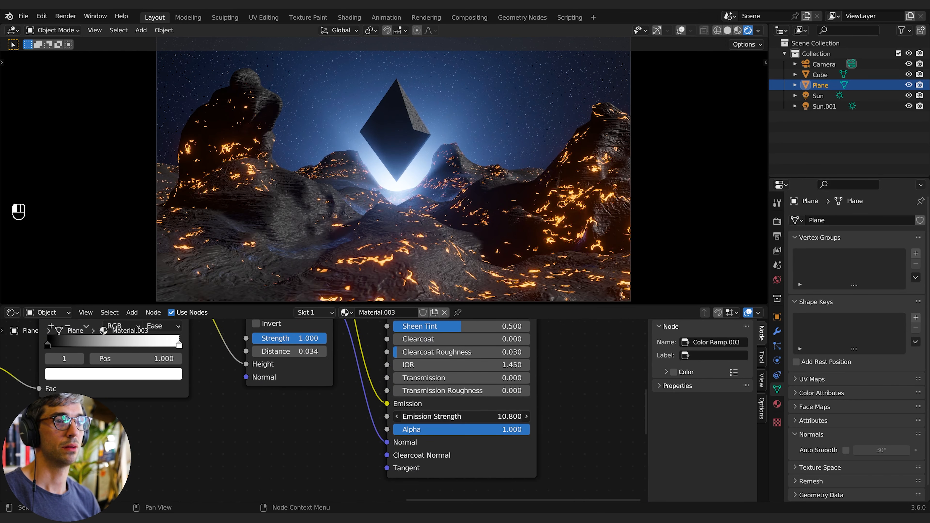
- Shift the ramp's first stop colour to a redder orange
middle_drag(7, 419, 359, 473)
click(400, 398)
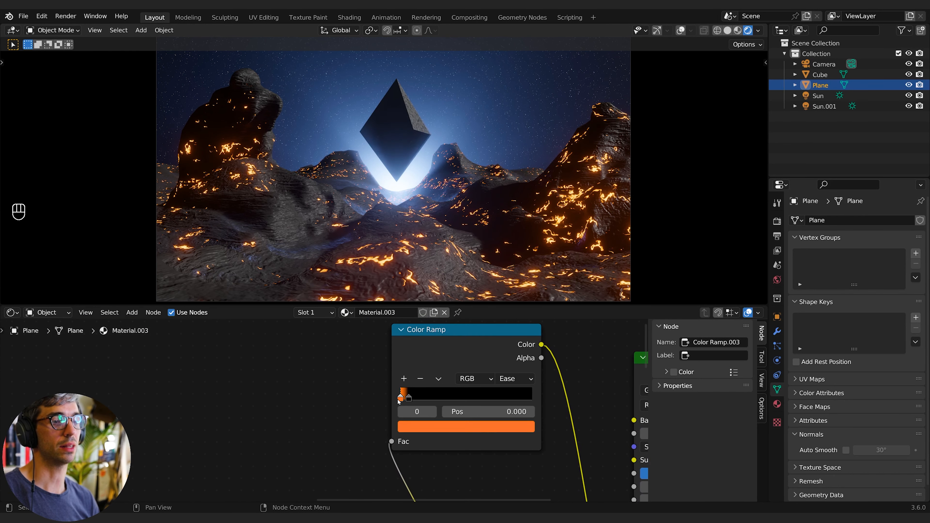
click(416, 425)
drag(439, 342, 441, 335)
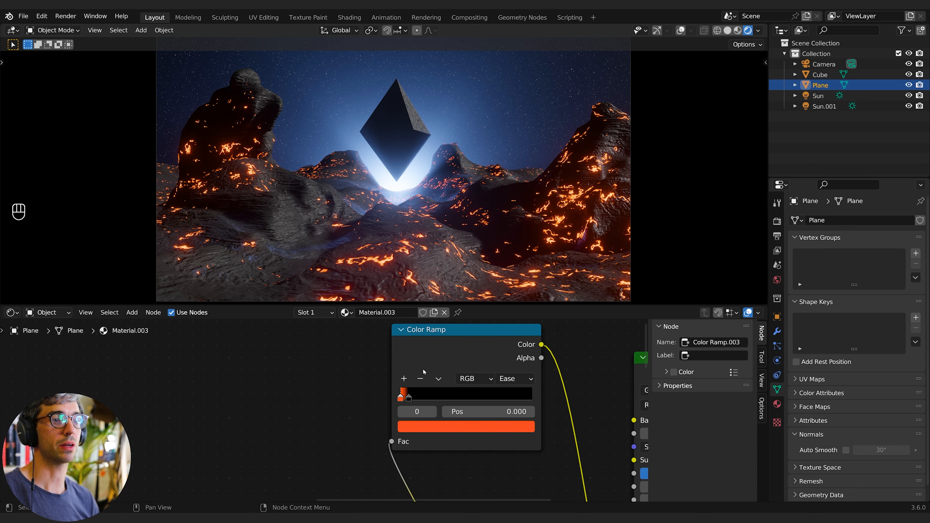
middle_drag(592, 347, 487, 342)
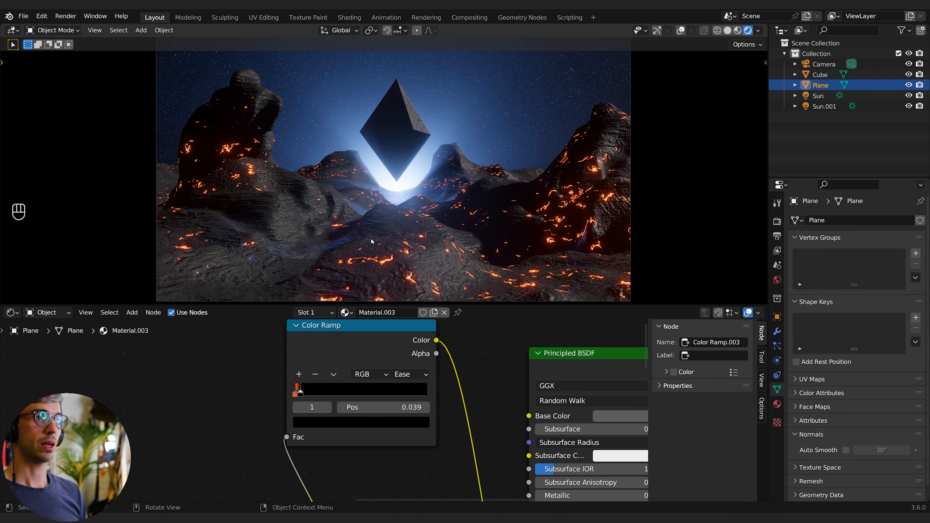
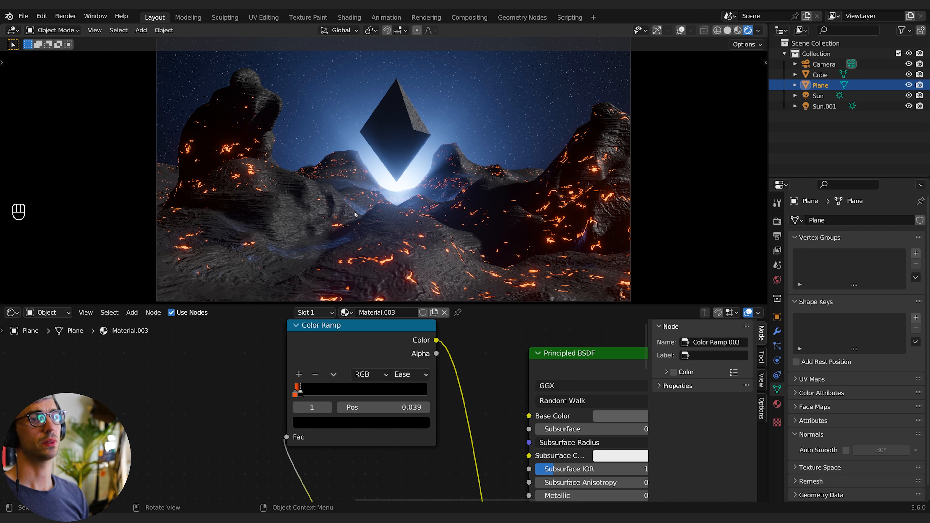
- Add a plane to the scene and scale it up to about 1.23
key(shift+a)
mouse_move(395, 226)
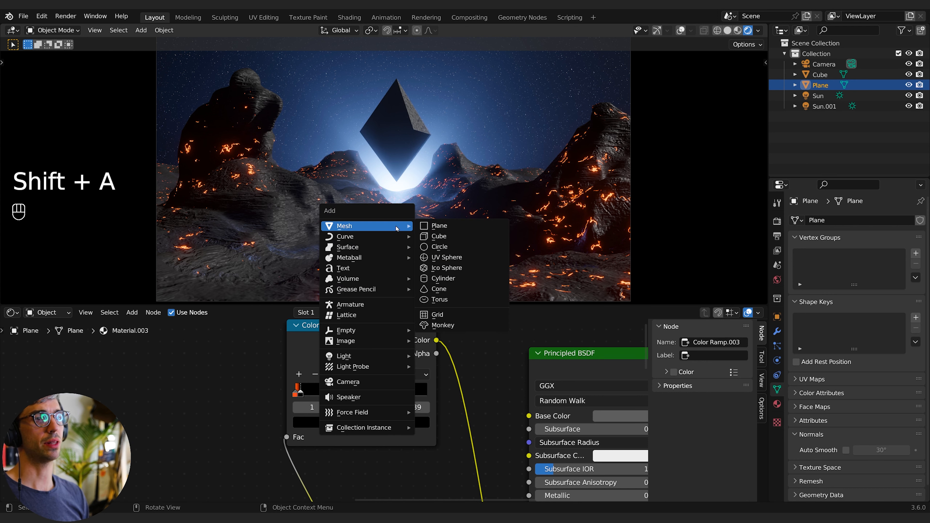
click(450, 226)
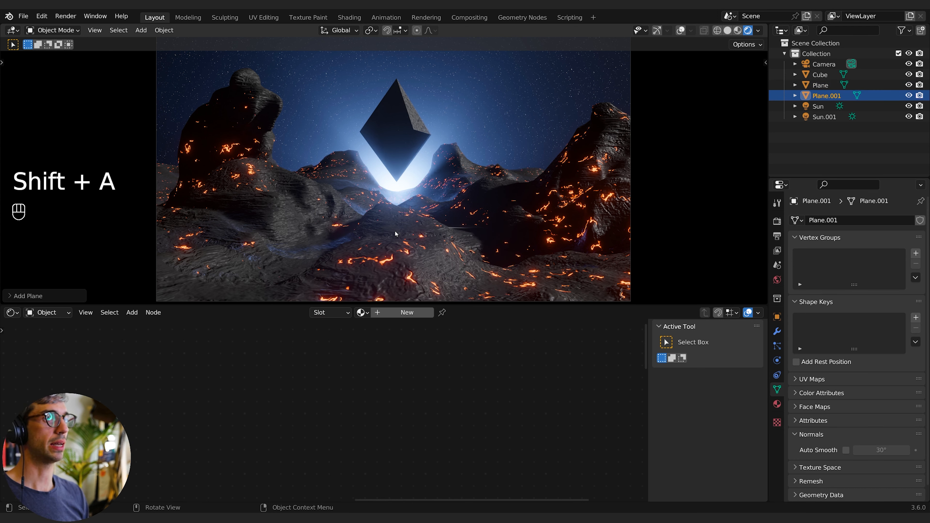
key(s)
click(479, 250)
key(s)
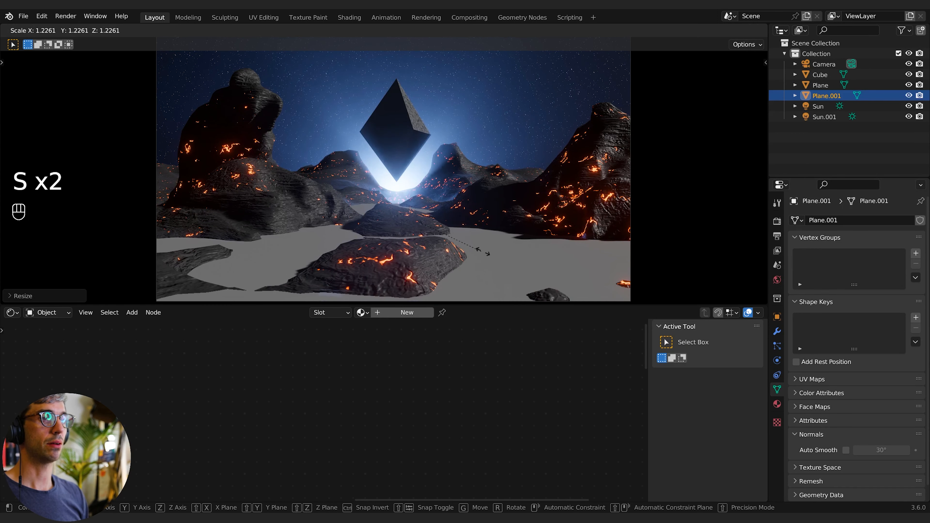
click(482, 251)
- Move the plane slightly down along Z and scale it to about 2.07 so it fills the valley floor
key(g)
key(z)
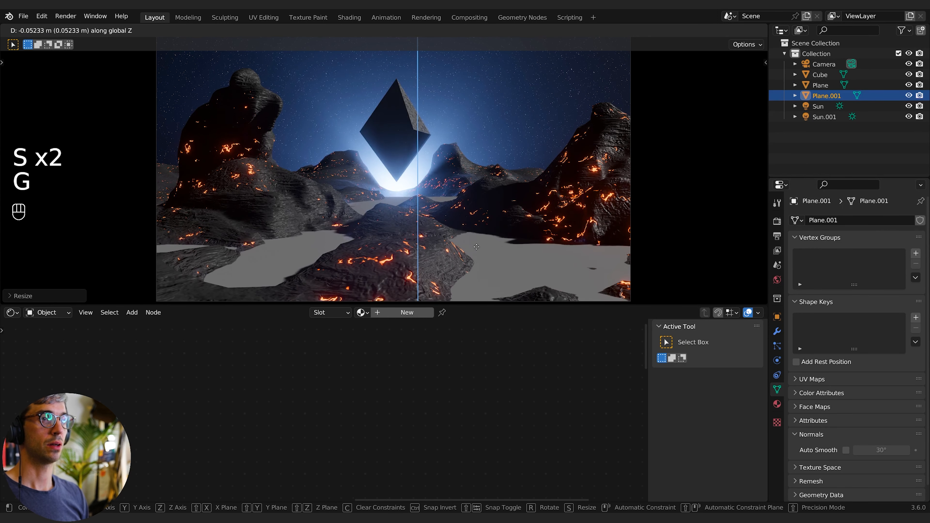
click(475, 256)
key(s)
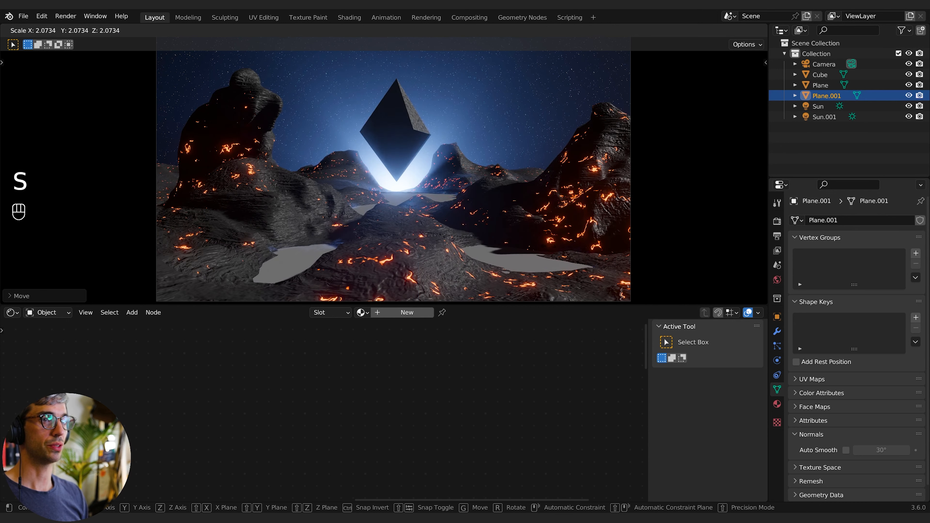
click(502, 251)
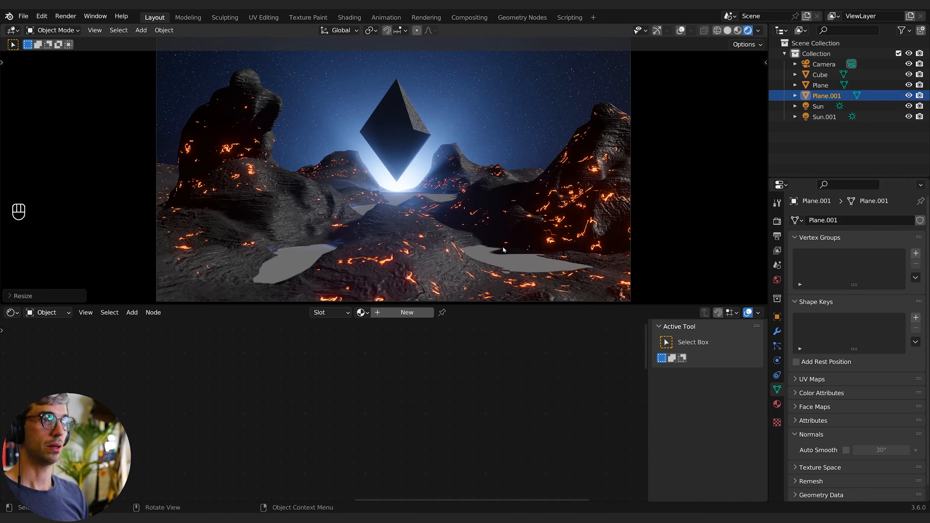
- Create a new material for the plane
click(405, 313)
scroll(236, 418, down, 13)
middle_drag(243, 447, 265, 376)
scroll(288, 432, up, 11)
middle_drag(281, 425, 288, 408)
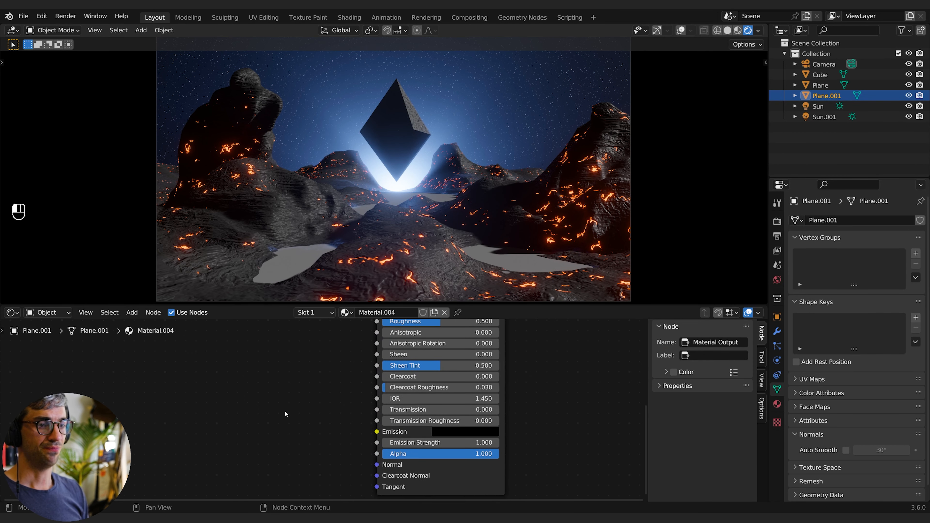
- Add a Voronoi Texture node to the plane's material
key(shift+a)
click(210, 379)
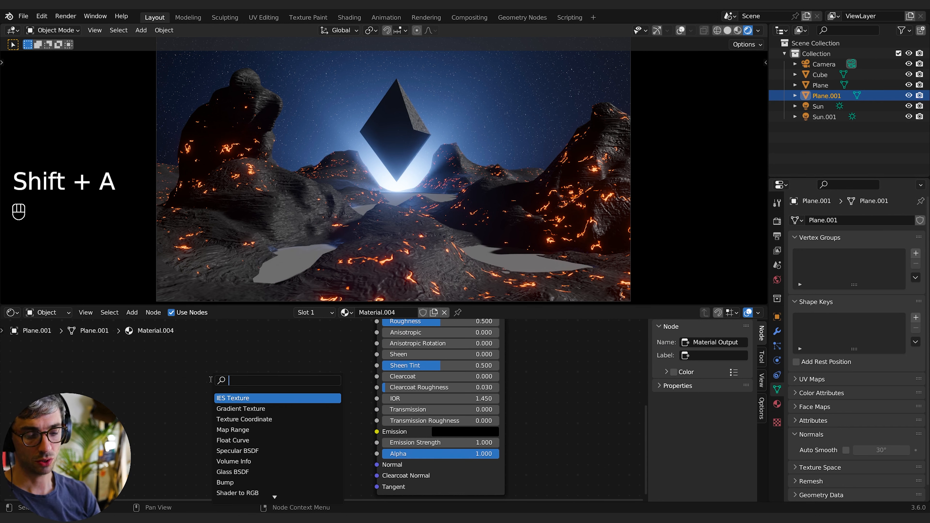
text(voro)
key(Return)
click(93, 364)
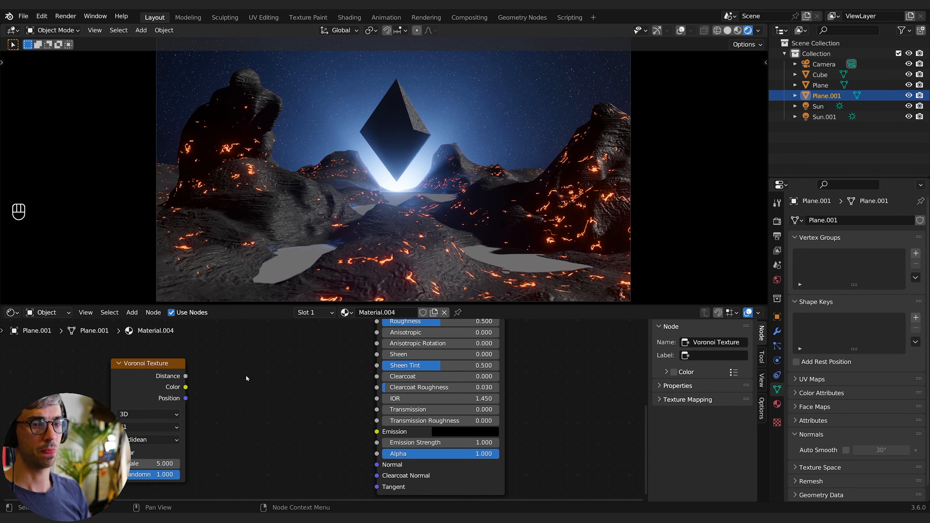
- Add a Color Ramp node between the Voronoi's Distance output and the Principled BSDF's Emission input
key(shift+a)
text(colo)
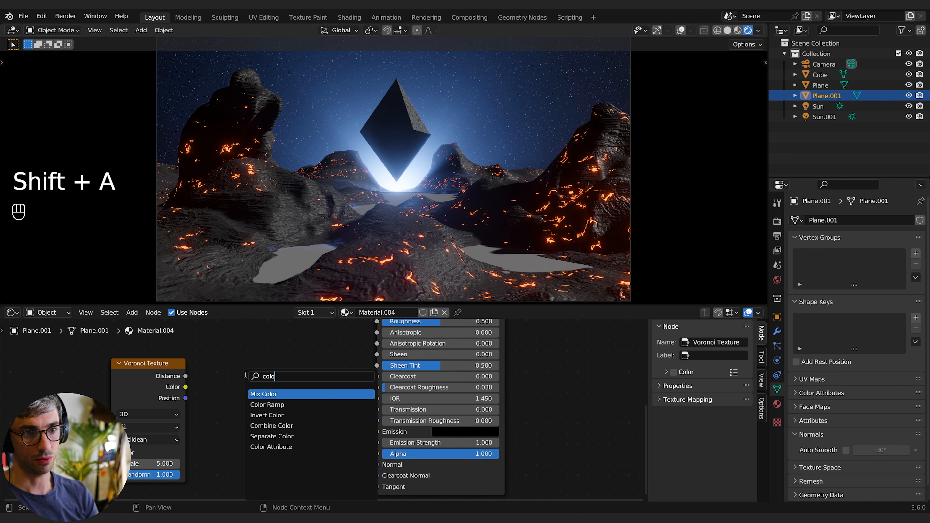
click(267, 404)
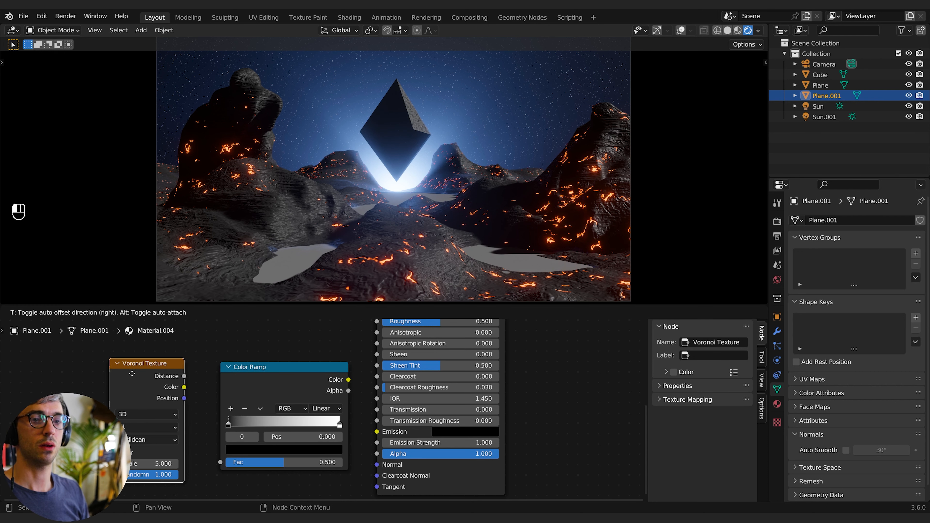
click(143, 380)
drag(144, 462, 143, 460)
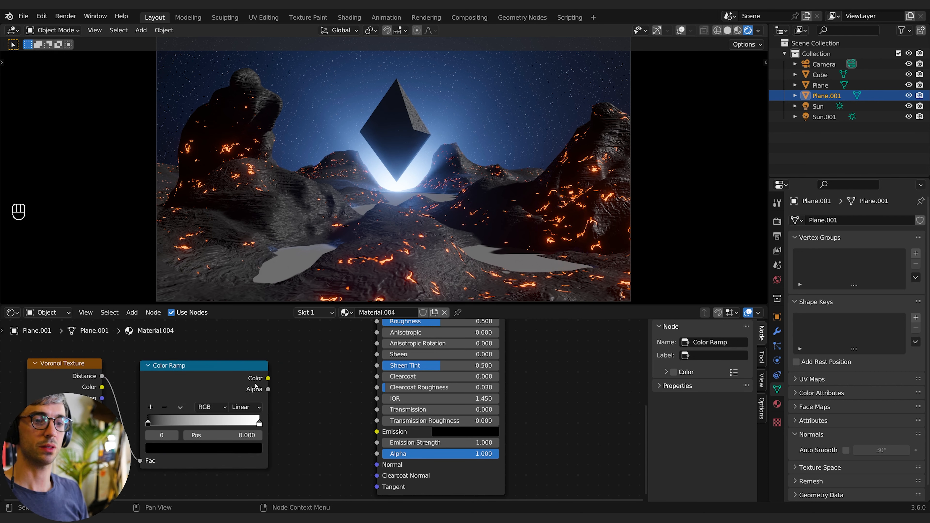
drag(268, 378, 377, 431)
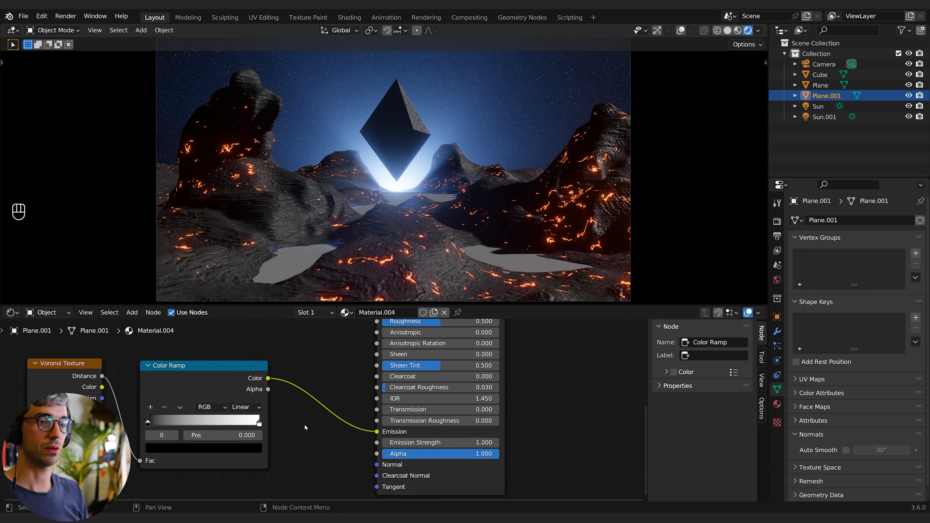
- Set the ramp's white stop to orange and raise the Emission Strength to 6.1
click(259, 424)
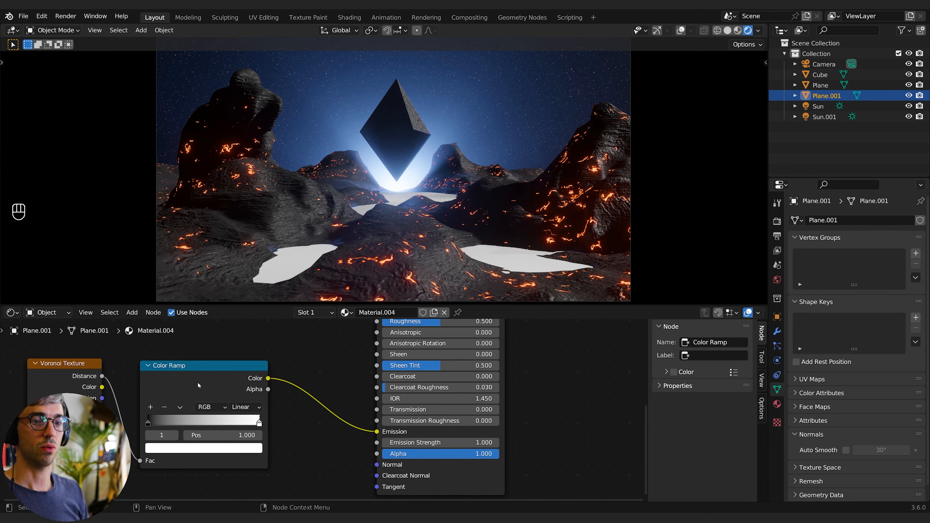
click(240, 448)
click(181, 369)
drag(185, 412, 197, 412)
drag(432, 443, 469, 443)
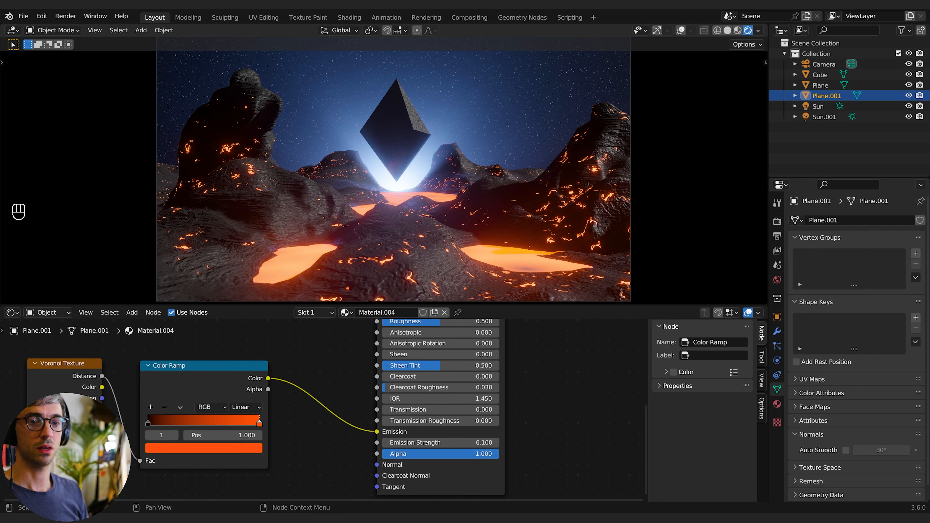
- Set the Voronoi Texture's Scale to about 146.4
drag(53, 379, 41, 373)
middle_drag(41, 374, 69, 356)
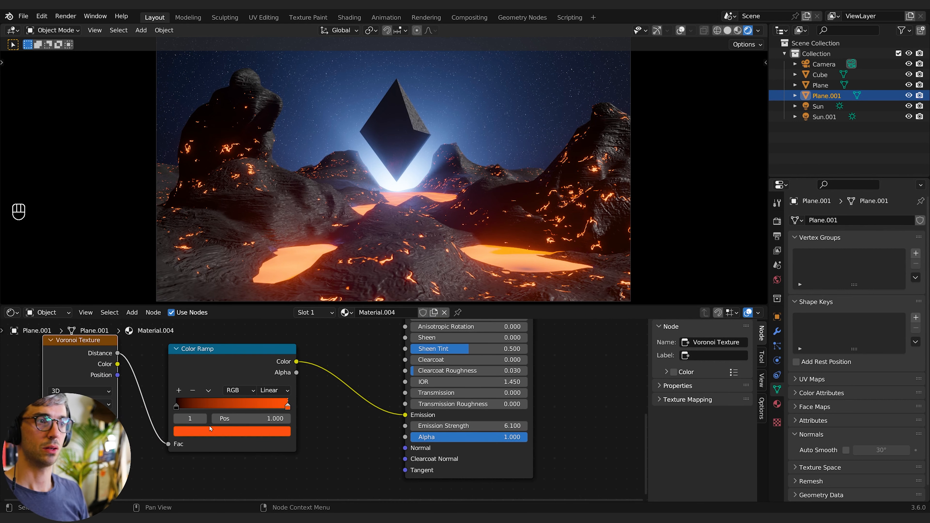
click(179, 408)
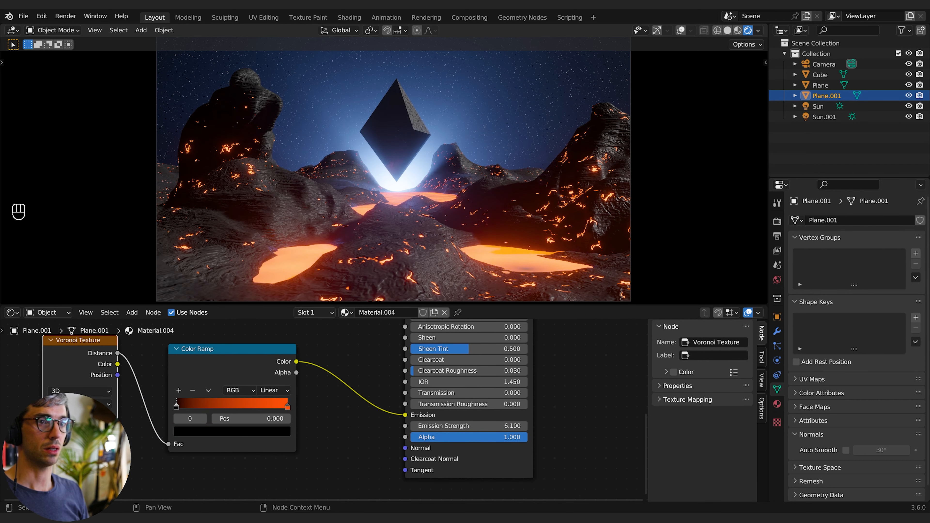
scroll(159, 431, down, 2)
drag(159, 431, 172, 431)
- Add a Noise Texture node to the plane's material
key(shift+a)
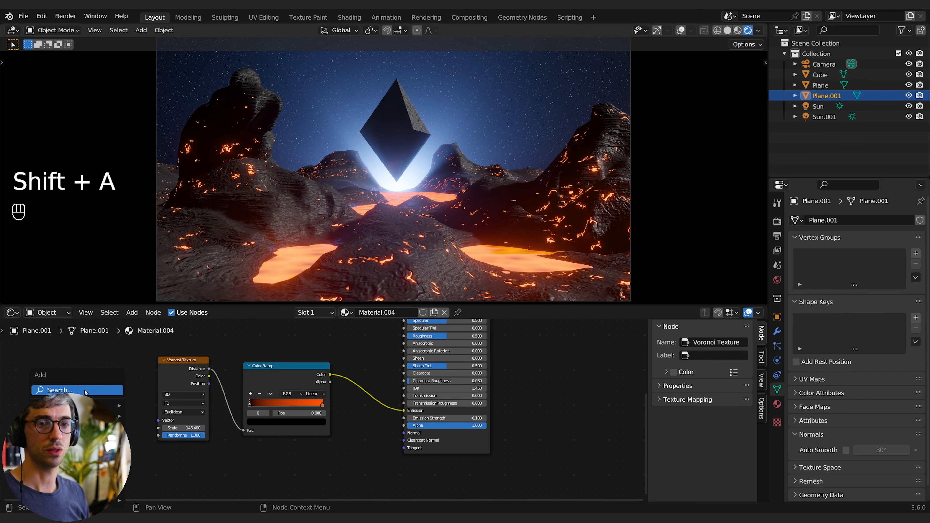
click(110, 388)
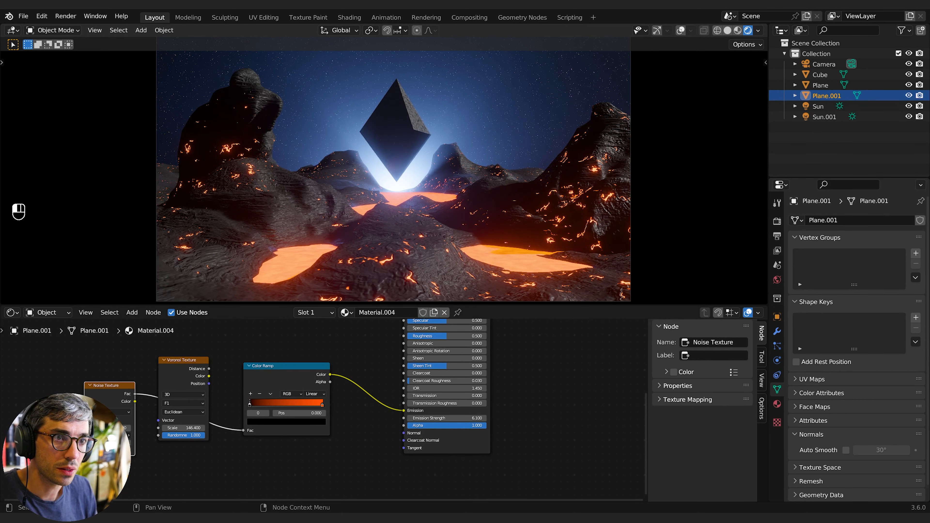
middle_drag(467, 322, 368, 400)
middle_drag(444, 348, 444, 417)
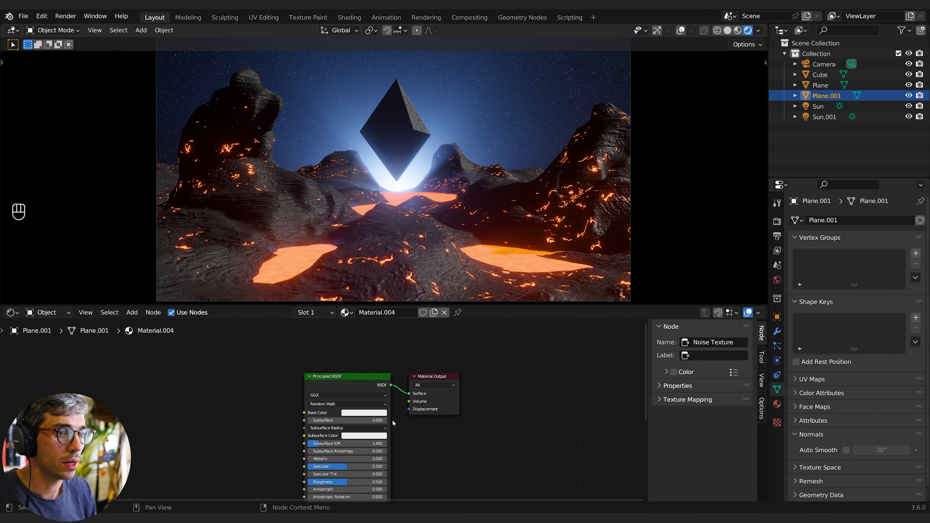
- Set the Principled BSDF's Base Color to black
click(366, 413)
drag(401, 348, 401, 362)
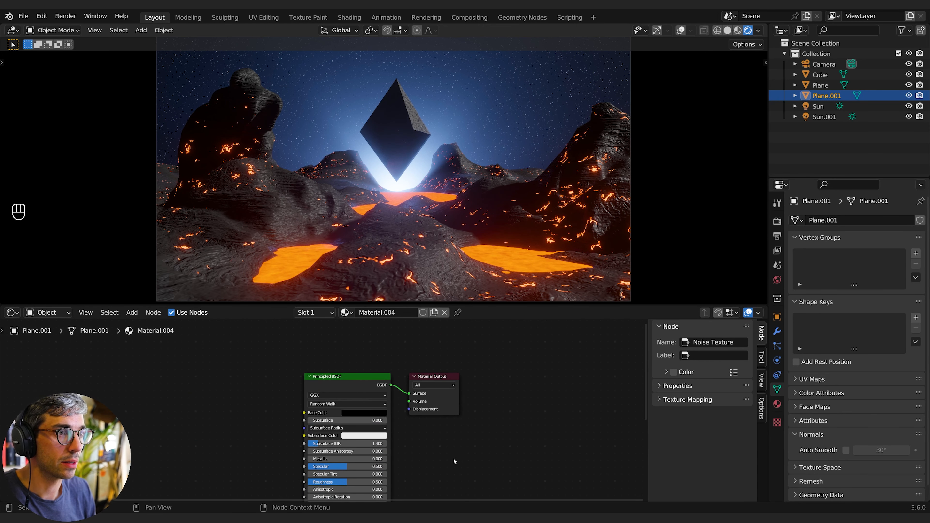
- Raise the Emission Strength to about 28.7 and slide the ramp's middle stop to about 0.609
middle_drag(251, 464, 389, 297)
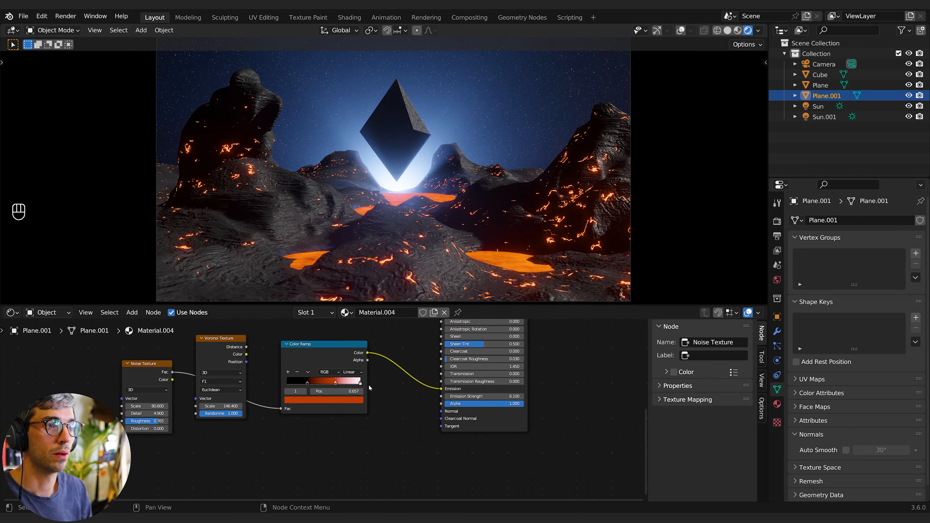
drag(487, 397, 512, 396)
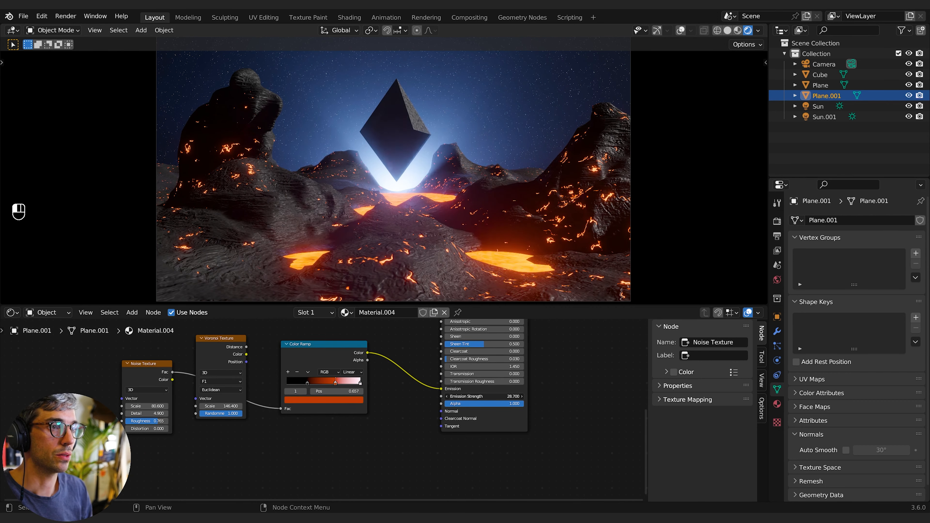
drag(335, 382, 334, 383)
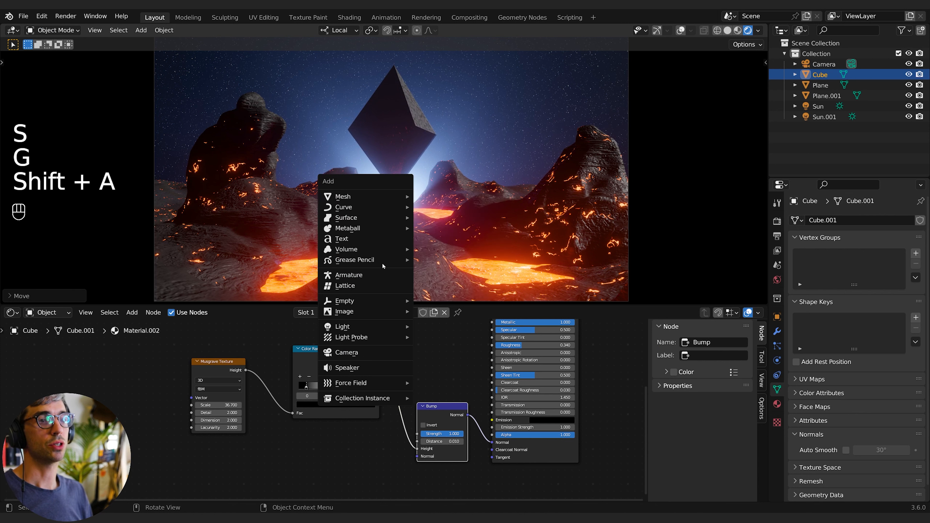
- Add a point light to the scene and move it into the valley
mouse_move(366, 326)
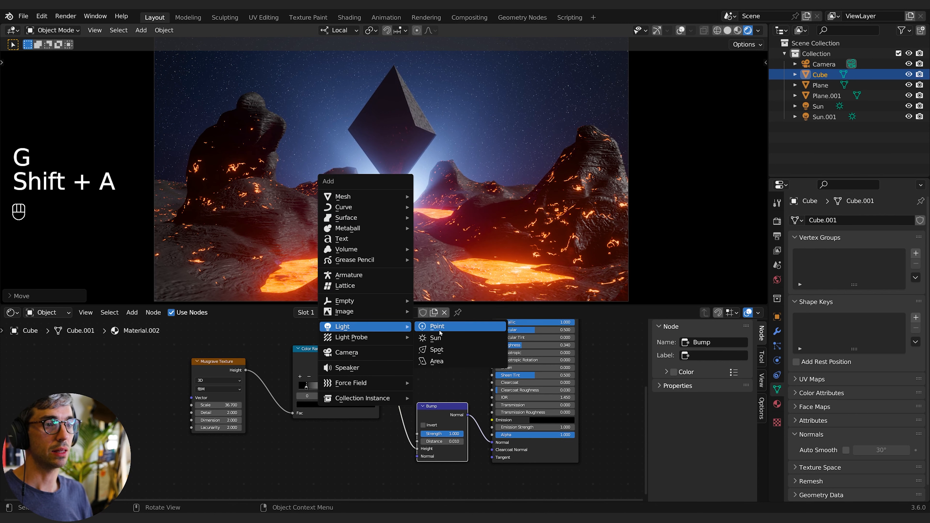
click(430, 327)
key(g)
click(401, 240)
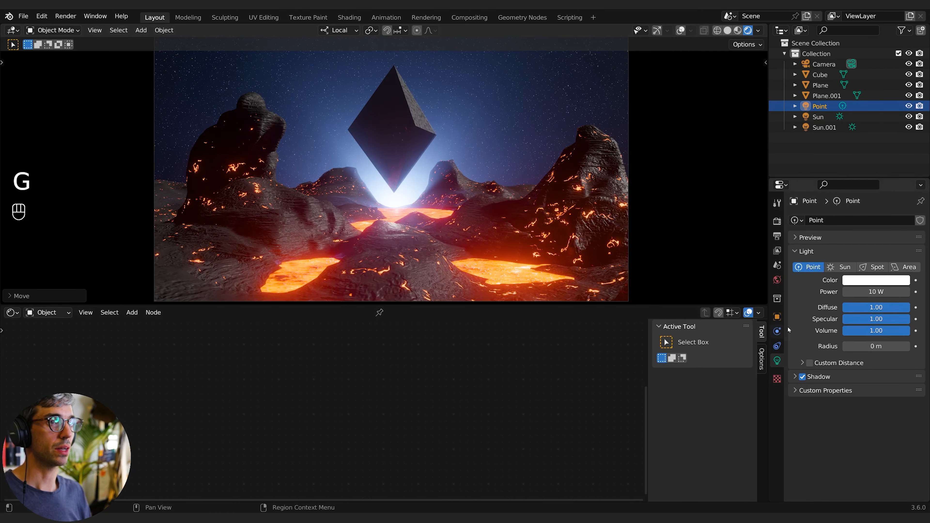
- Set the point light's colour to orange and its power to 50 W
click(875, 280)
click(847, 201)
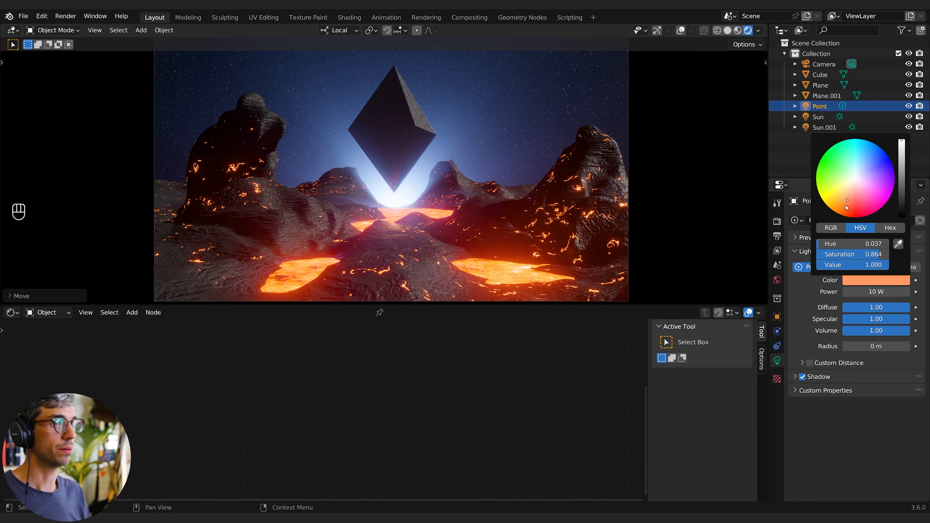
click(867, 290)
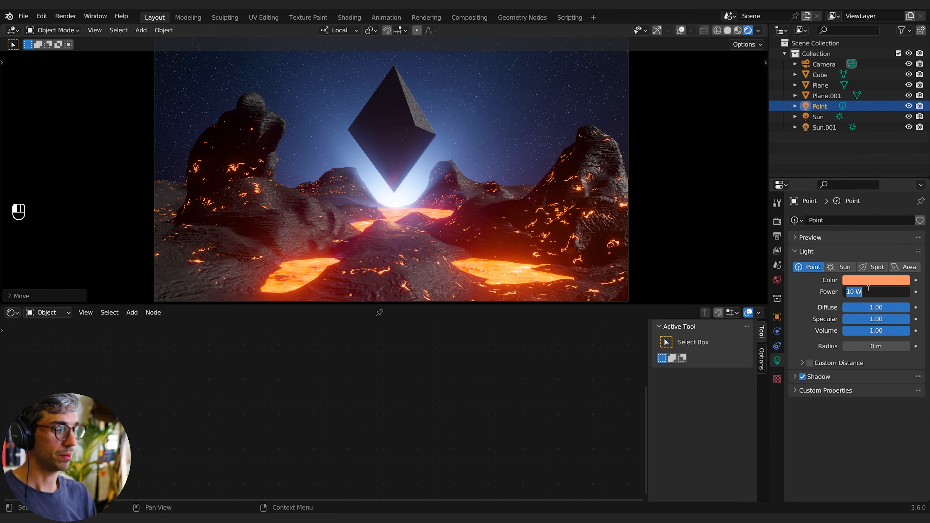
text(50)
key(Return)
- Shift the light's colour to a redder orange and raise its power to about 197.9 W
key(g)
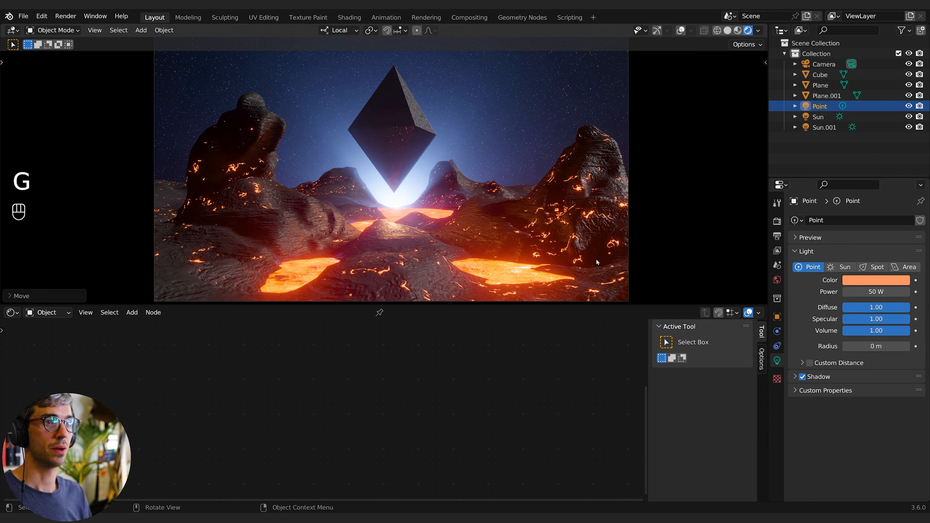
click(903, 281)
click(849, 211)
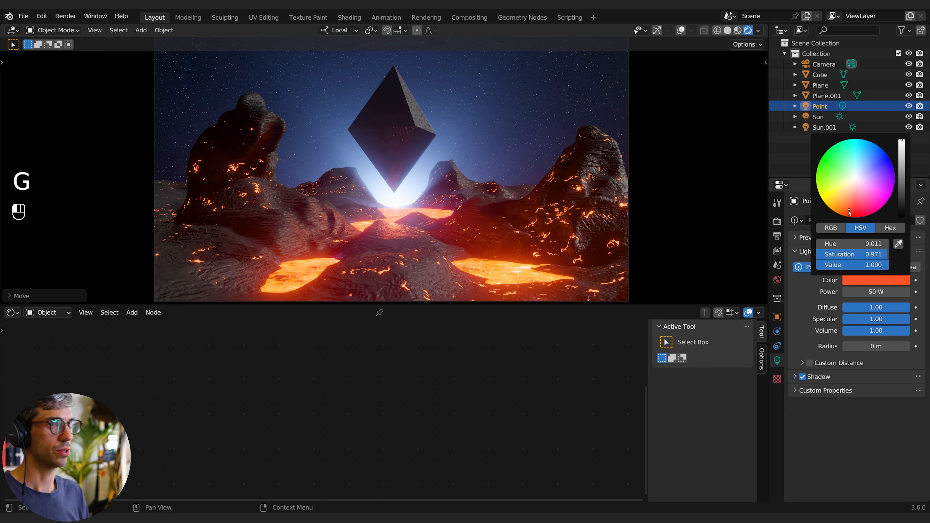
drag(875, 292, 903, 292)
- Reposition the point light low near the left lava pool
key(g)
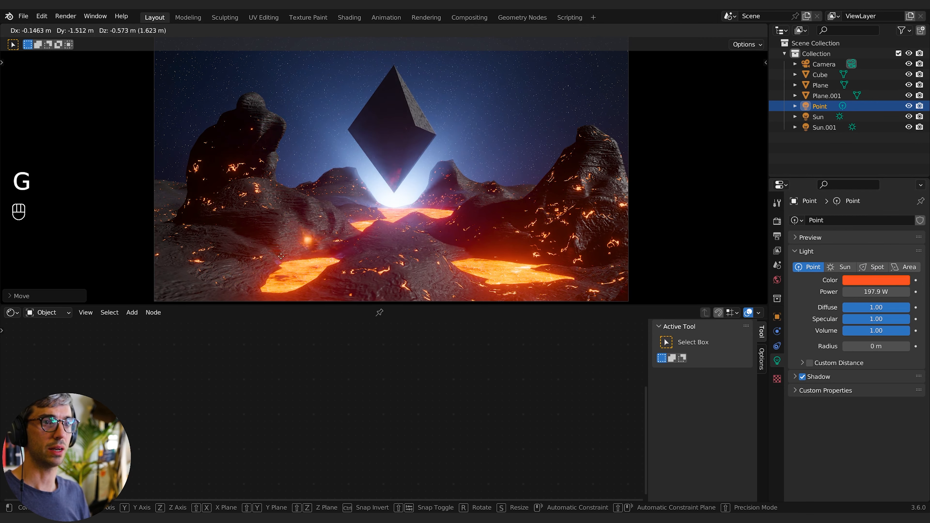
key(g)
key(g)
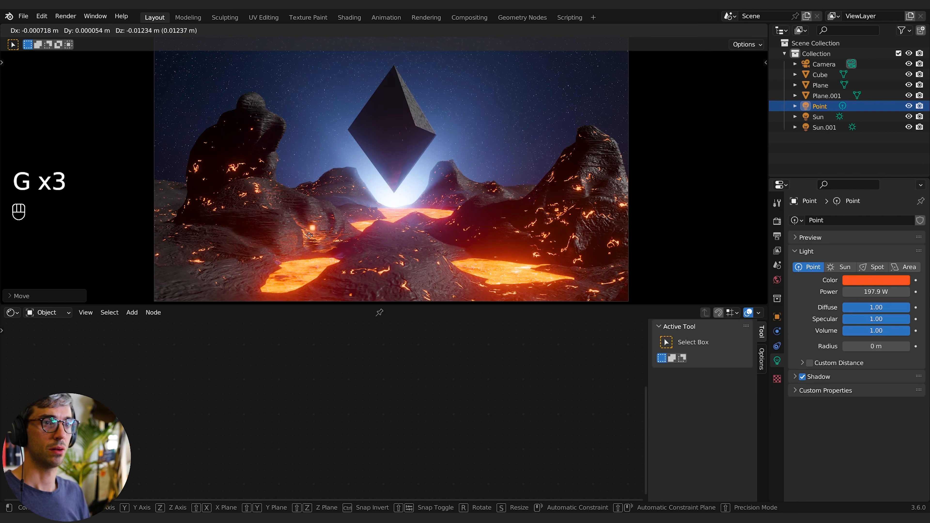
click(293, 261)
key(g)
click(305, 267)
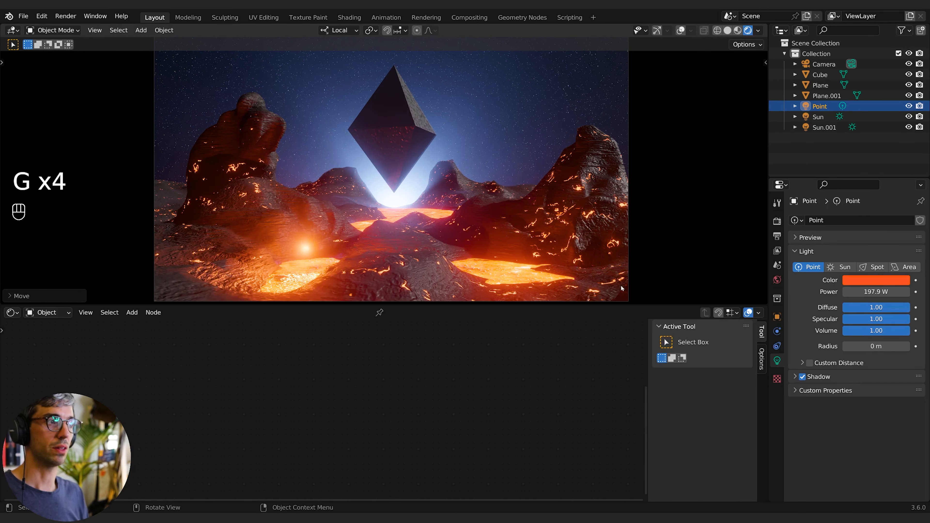
- Adjust the light's power and set its Diffuse, Specular and Volume to 0
mouse_move(880, 292)
mouse_down()
mouse_move(848, 292)
mouse_move(879, 292)
mouse_up()
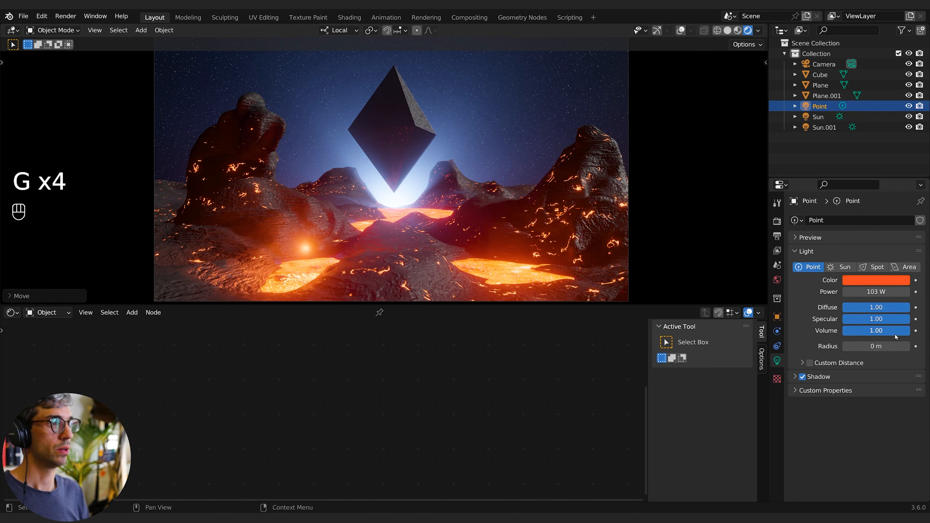
drag(893, 332, 833, 332)
drag(865, 306, 865, 318)
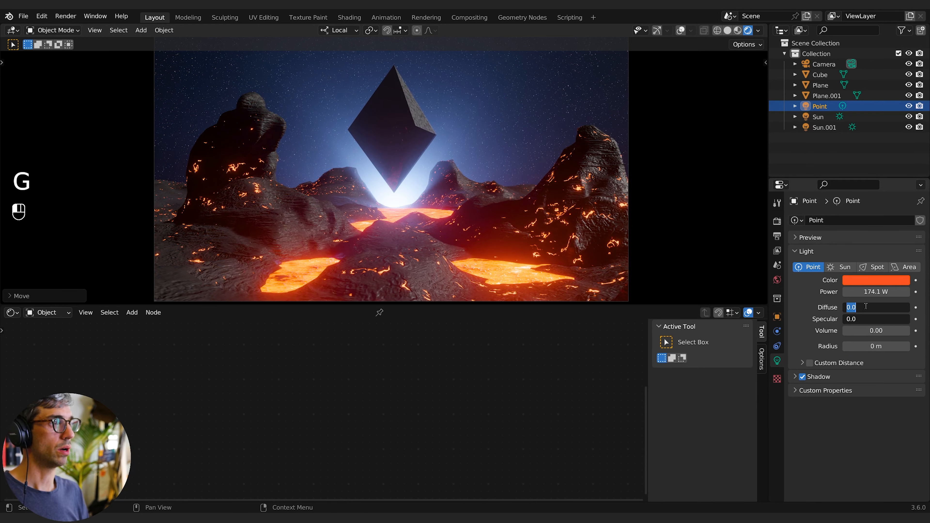
- Set the point light's Diffuse back to 1
text(1)
key(Return)
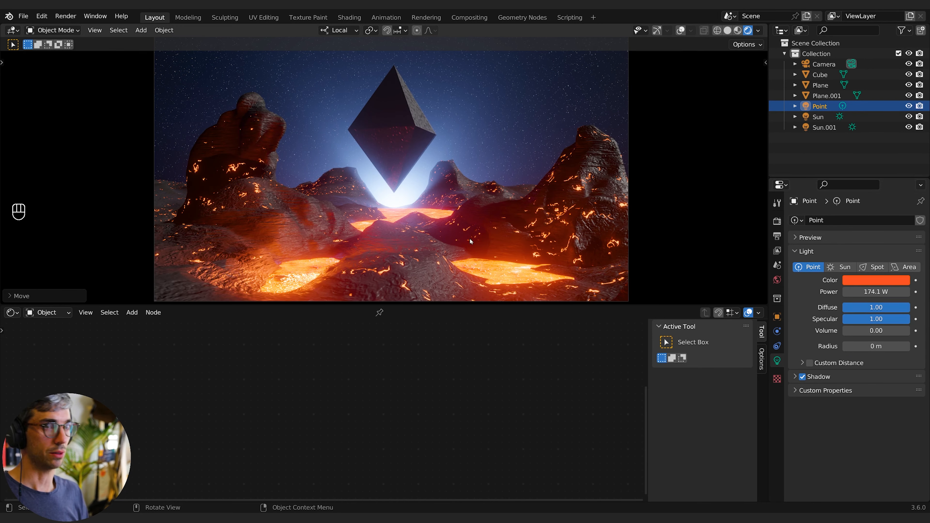
- Move the point light and lower its power to about 66.1 W
key(g)
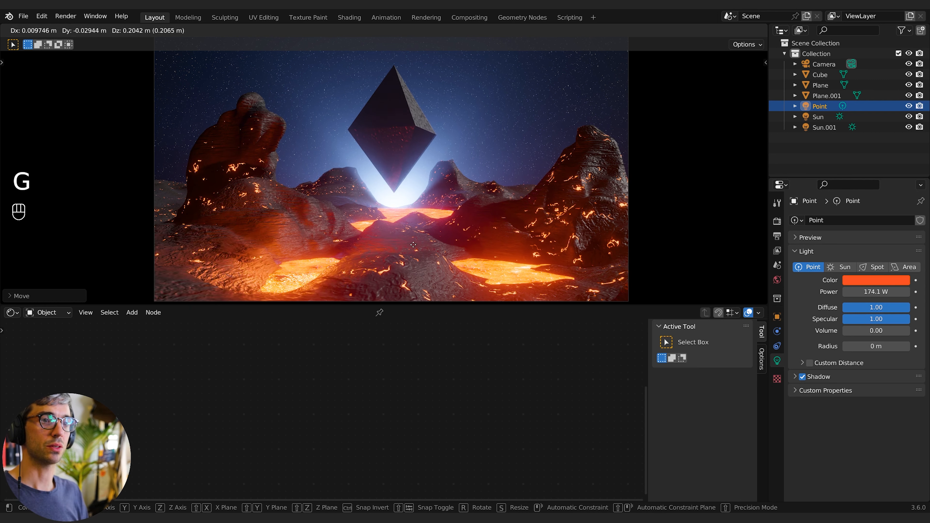
click(410, 271)
drag(878, 293, 845, 293)
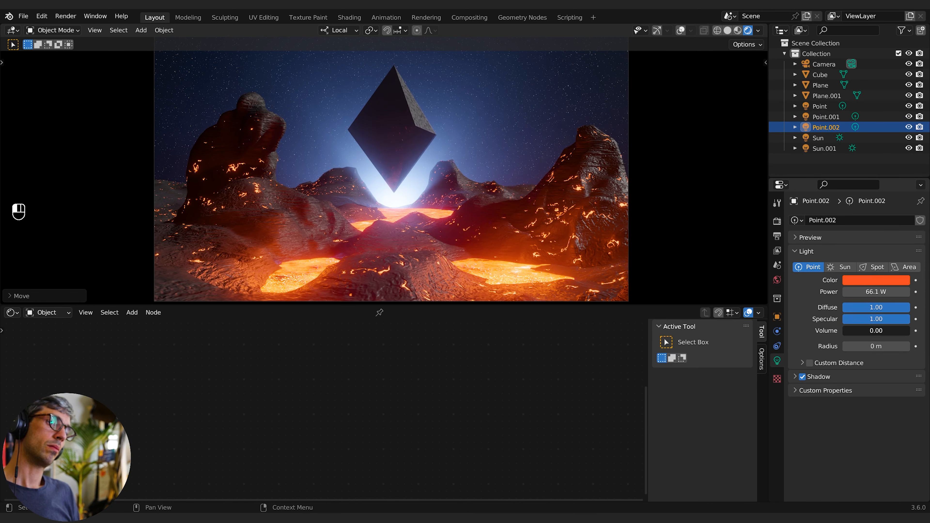
drag(876, 330, 911, 333)
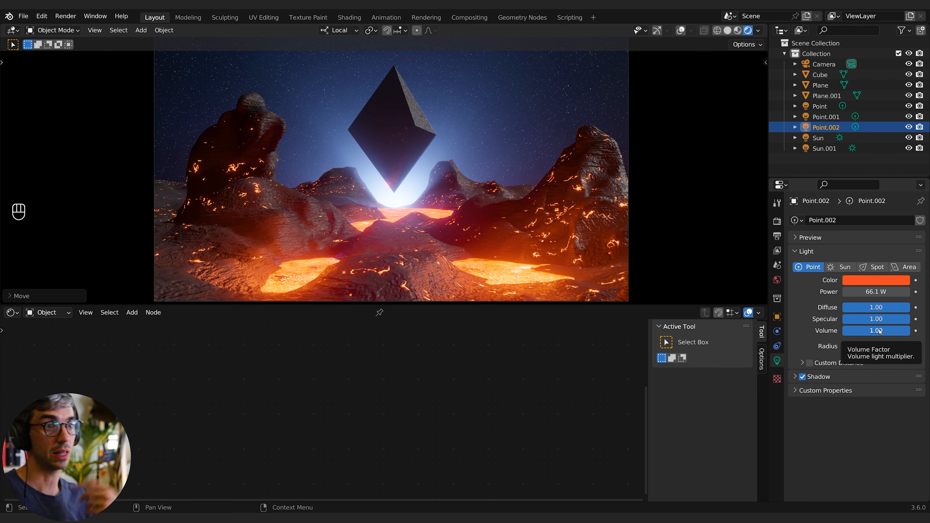
drag(896, 336, 842, 333)
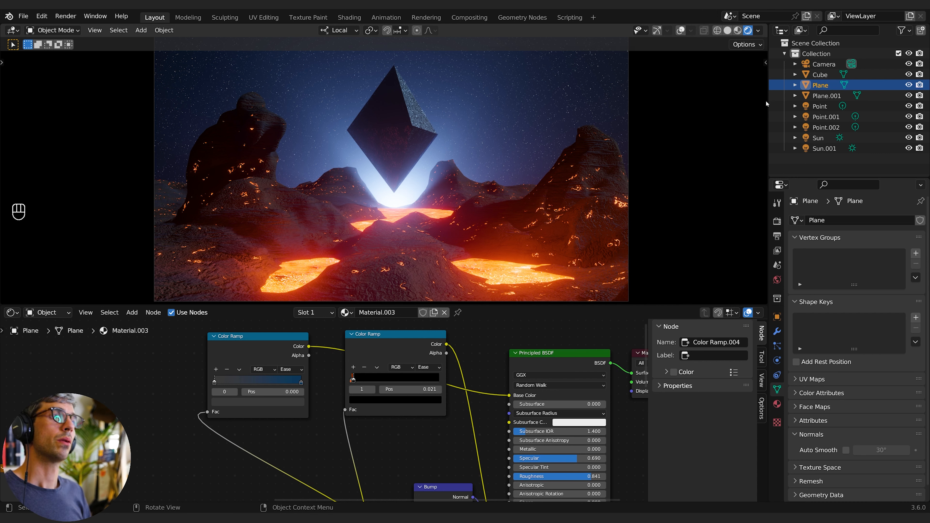
- Add a plane and switch the viewport to solid shading with overlays shown
key(shift+a)
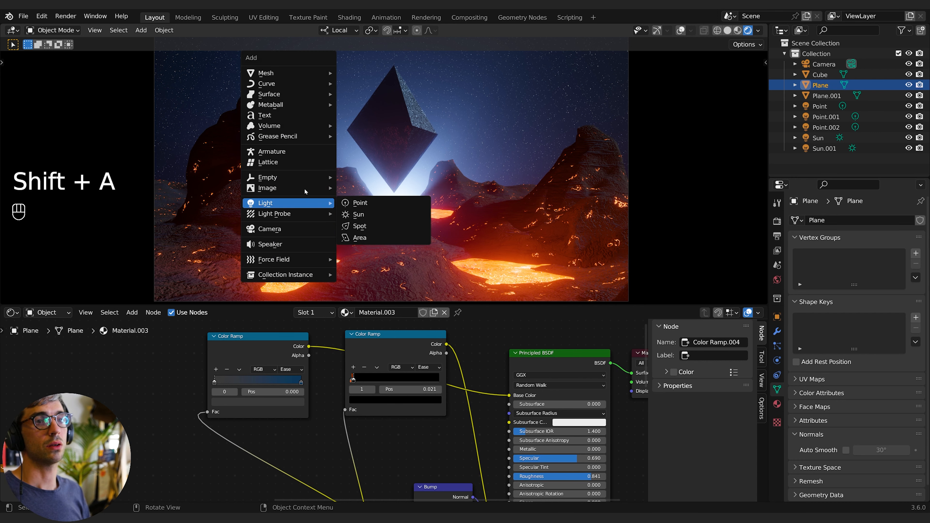
mouse_move(306, 73)
click(363, 73)
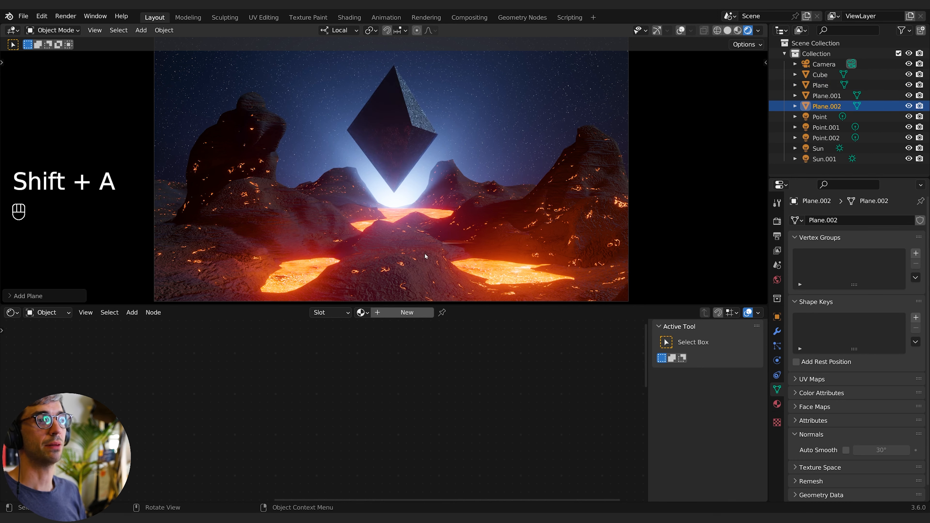
click(727, 31)
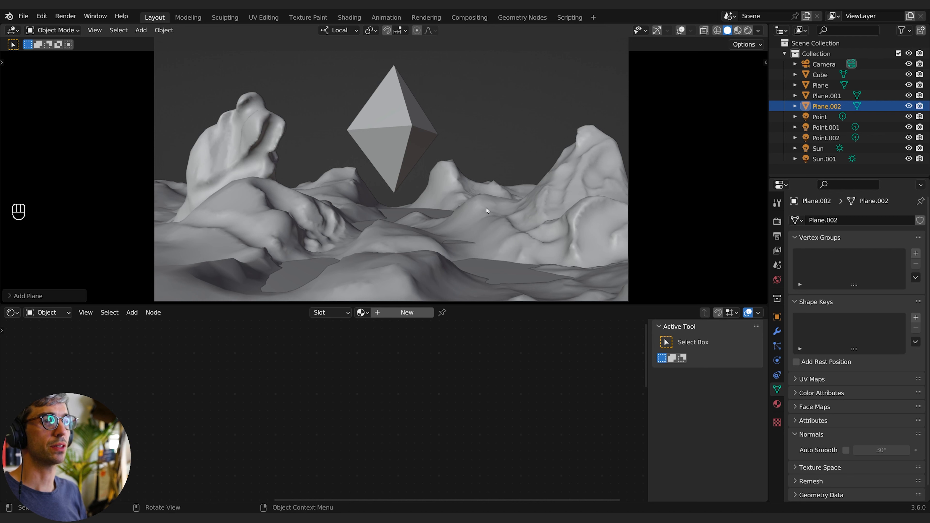
click(679, 29)
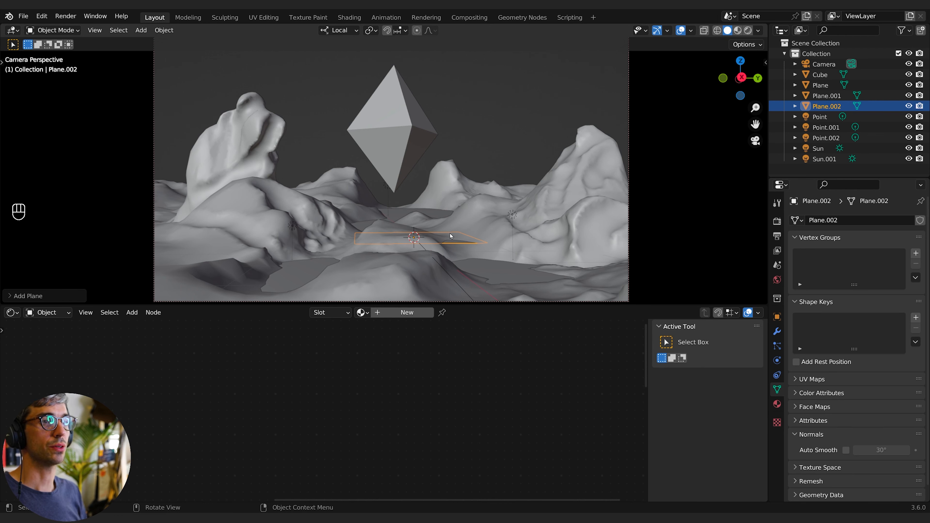
- Move the new plane up along Z and then along Y to sit in front of the diamond
key(g)
key(z)
click(486, 227)
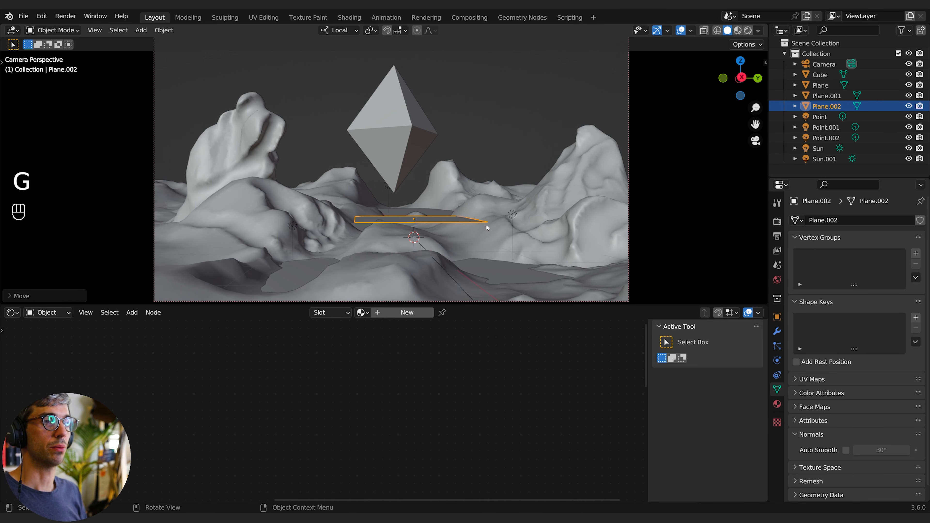
key(g)
key(y)
click(457, 227)
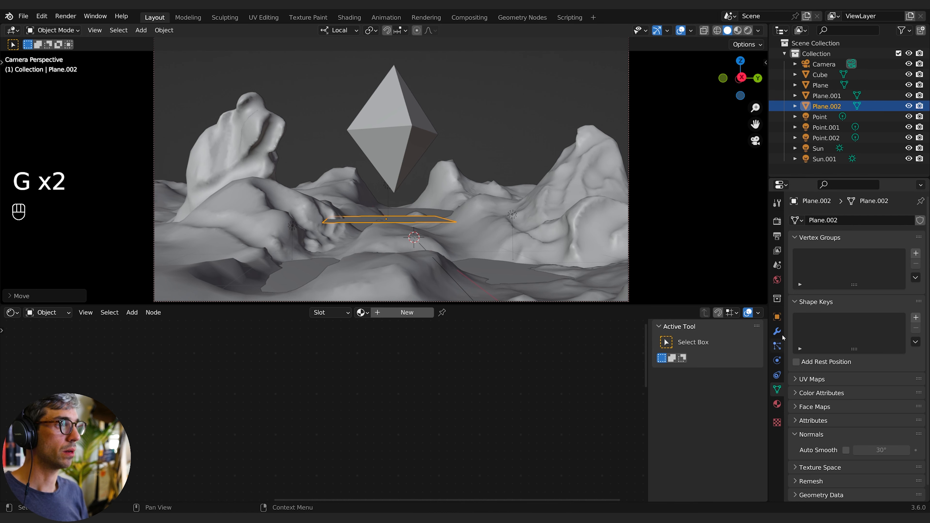
- Add a particle system to the plane and play the timeline to preview its emission
click(776, 346)
click(920, 220)
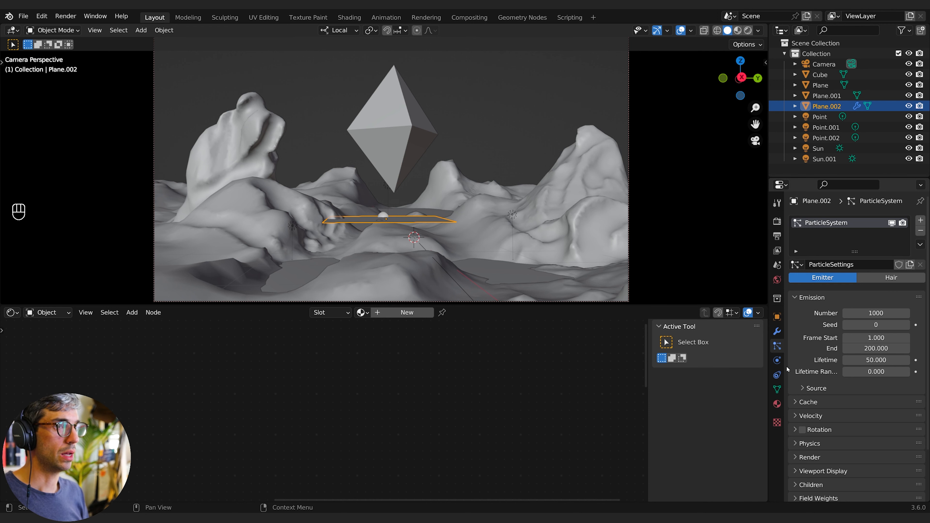
key(space)
key(space)
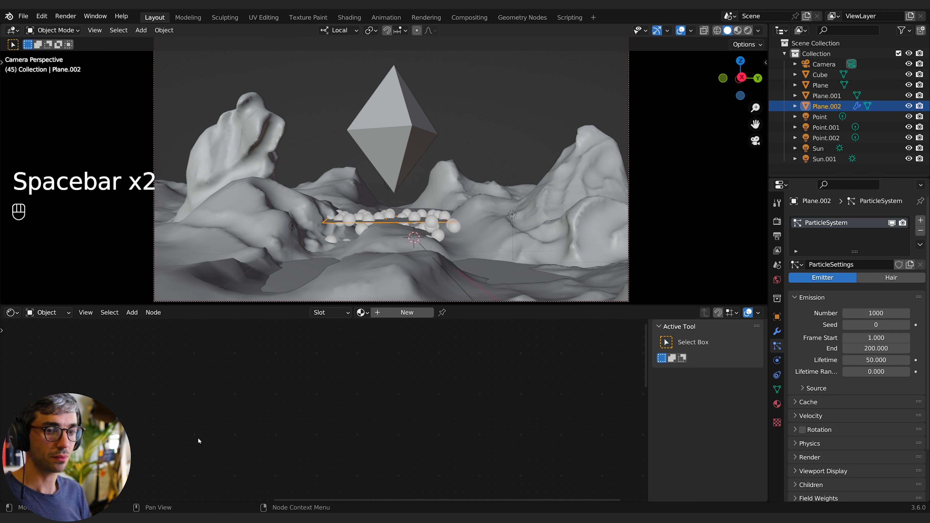
key(shift+Up)
key(shift+Down)
key(shift+Left)
key(space)
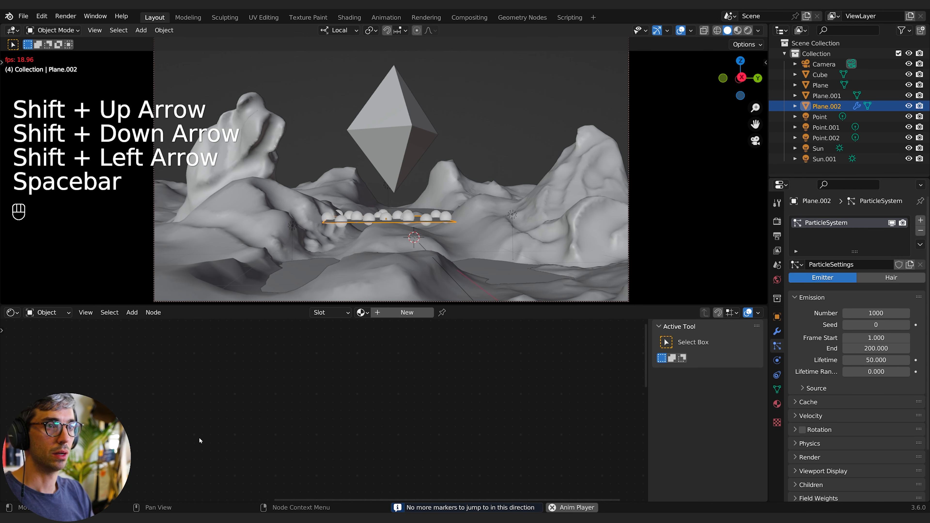
key(space)
key(shift+Left)
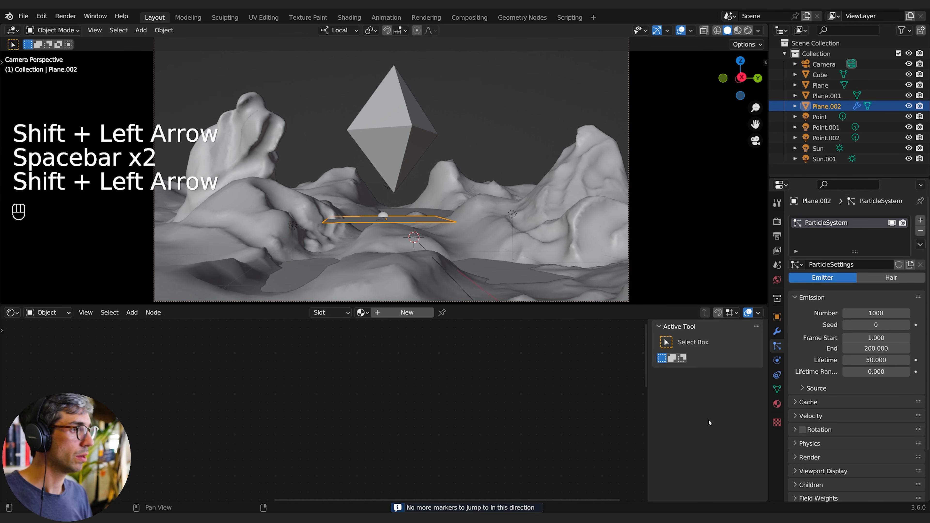
- Set the particles' Normal velocity to 5 m/s, replaying the animation between changes
click(811, 415)
scroll(842, 413, down, 3)
double_click(881, 372)
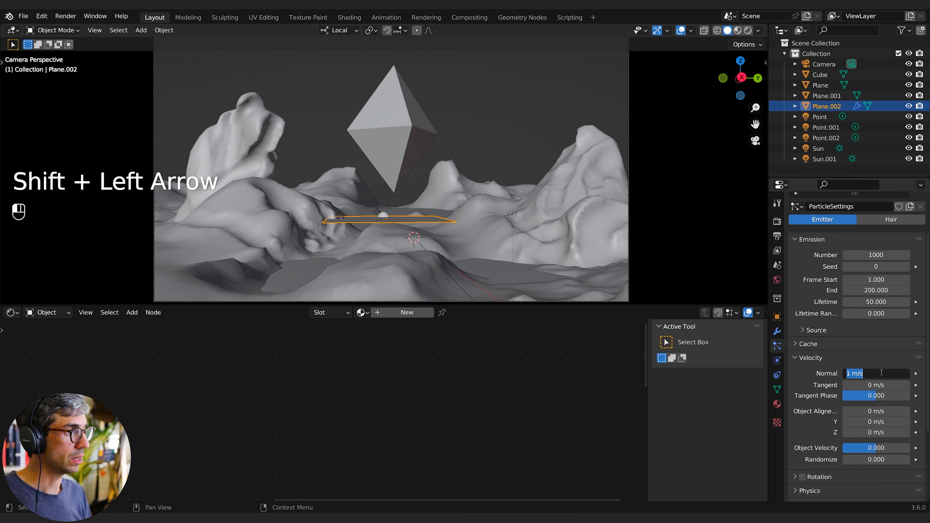
text(10)
key(Return)
drag(880, 373, 888, 374)
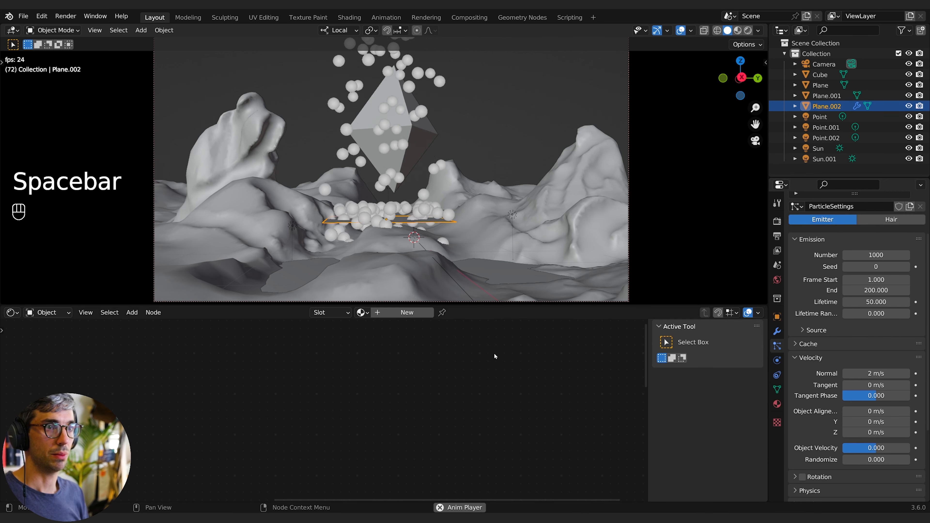
key(shift+Down)
key(shift+Left)
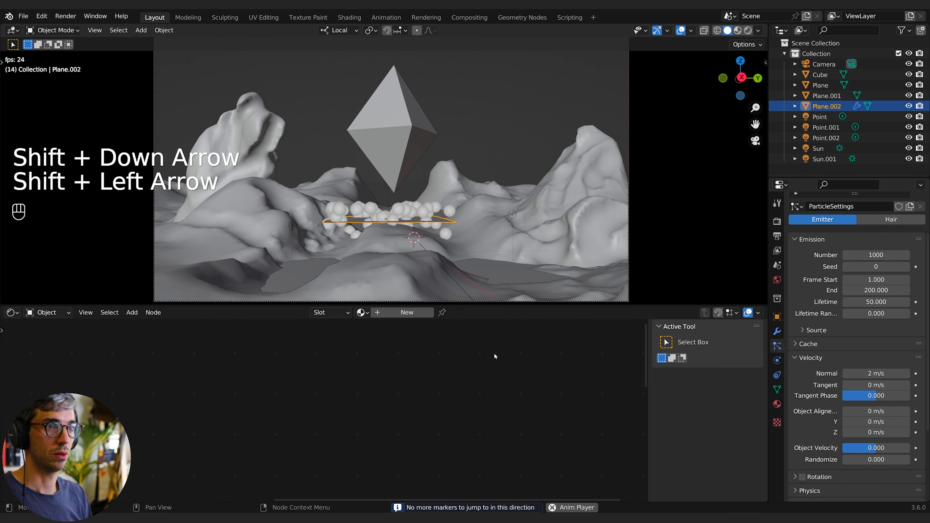
click(864, 374)
key(Return)
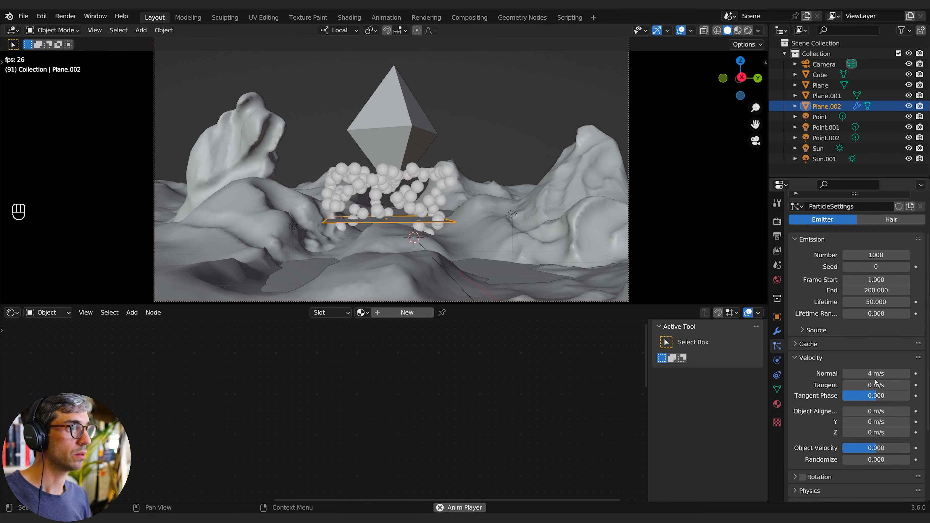
click(872, 373)
key(Return)
key(shift+Left)
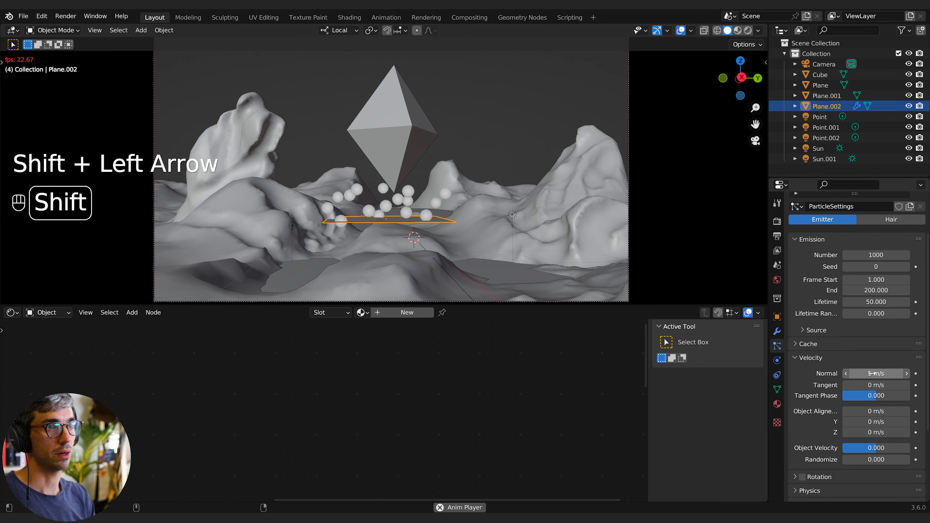
key(shift+Left)
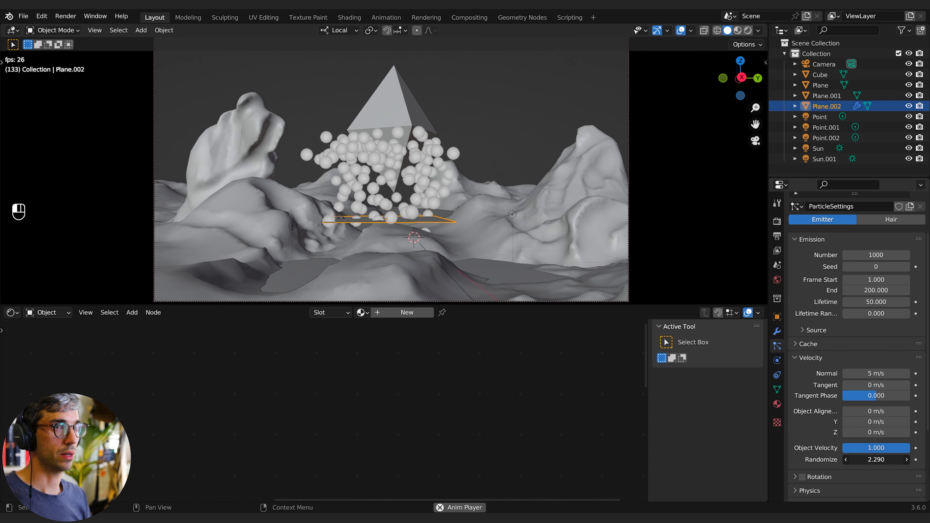
- Set the particles' Object Velocity to 1 and velocity Randomize to 1
drag(863, 459, 906, 460)
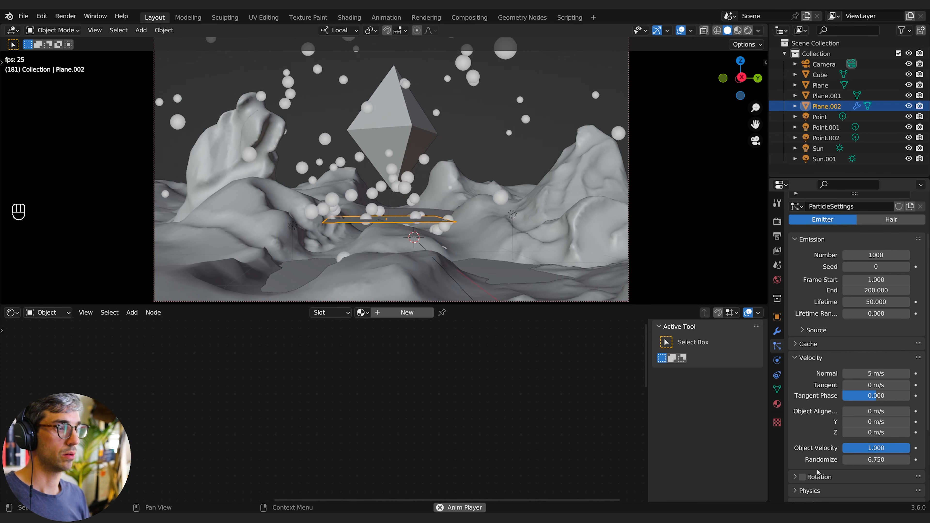
click(871, 459)
text(1)
key(Return)
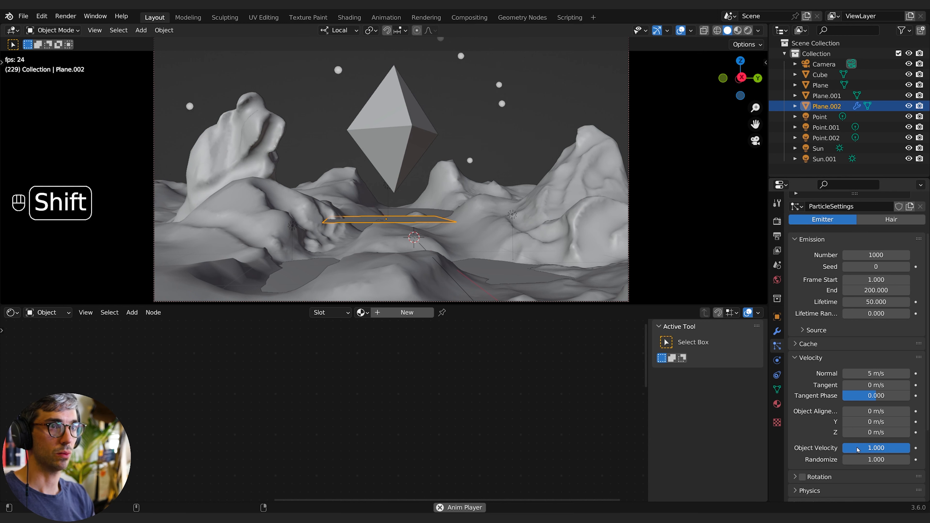
key(shift+Left)
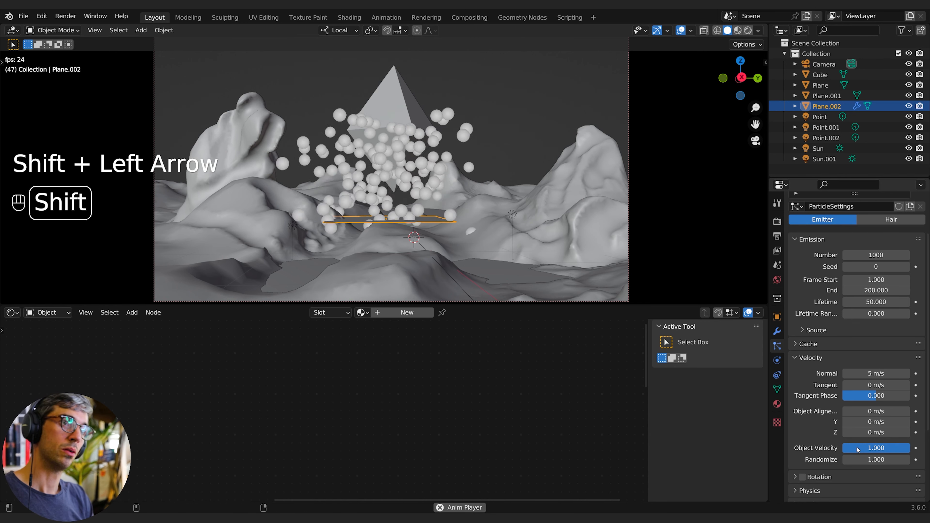
- Scale the emitter plane down to a small patch and replay the particle animation
key(s)
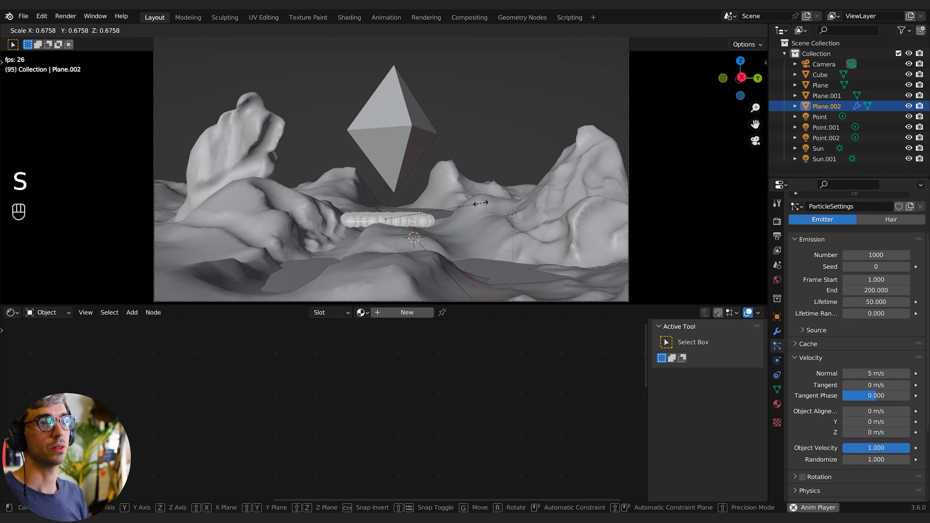
click(420, 220)
key(shift+Left)
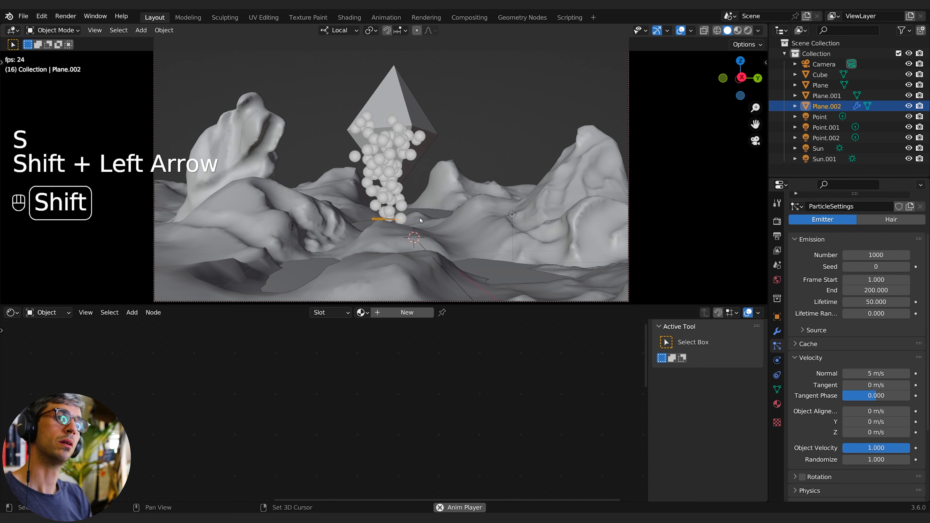
key(shift+Left)
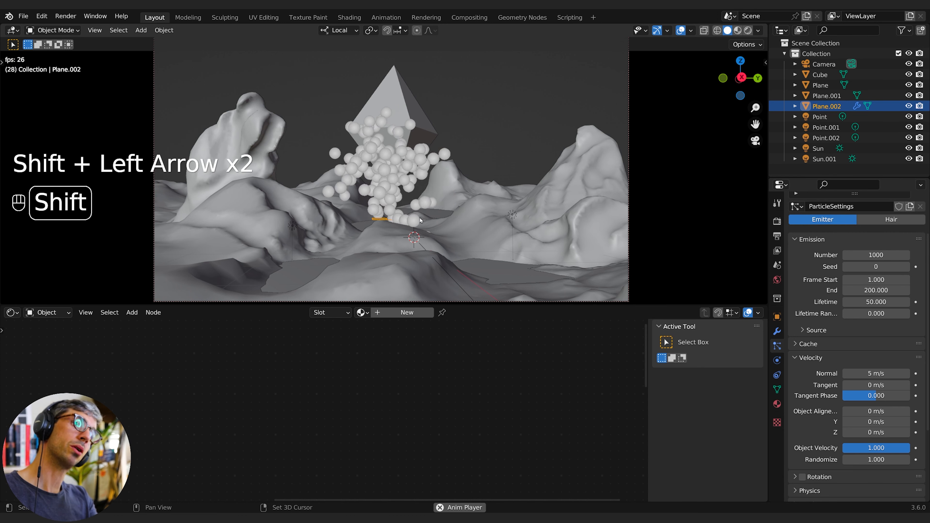
key(shift+Left)
key(shift+Left)
key(space)
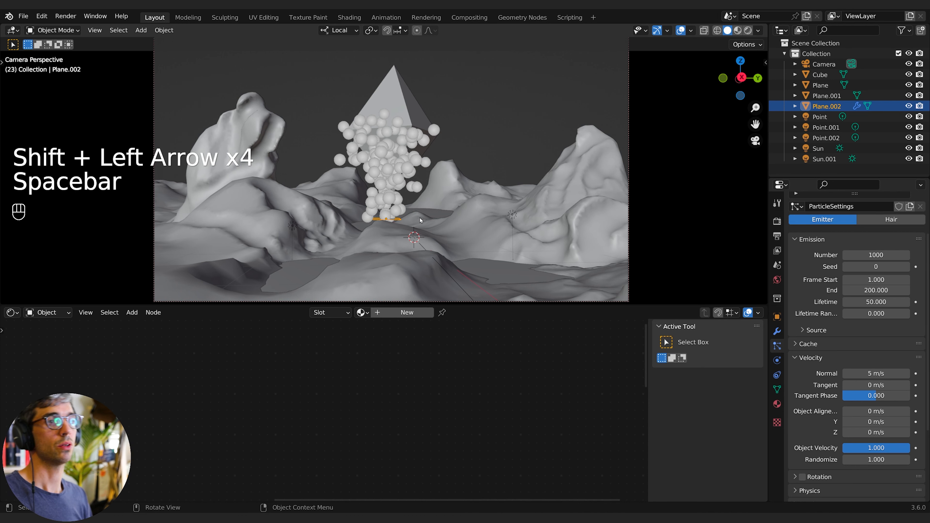
key(space)
key(space)
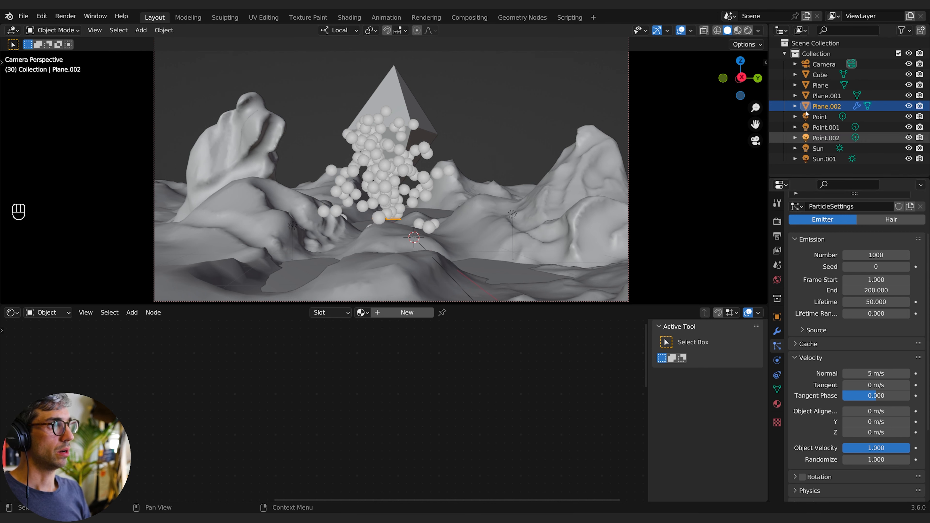
- Add a metaball Ball to the collection
click(815, 54)
key(shift+a)
mouse_move(425, 148)
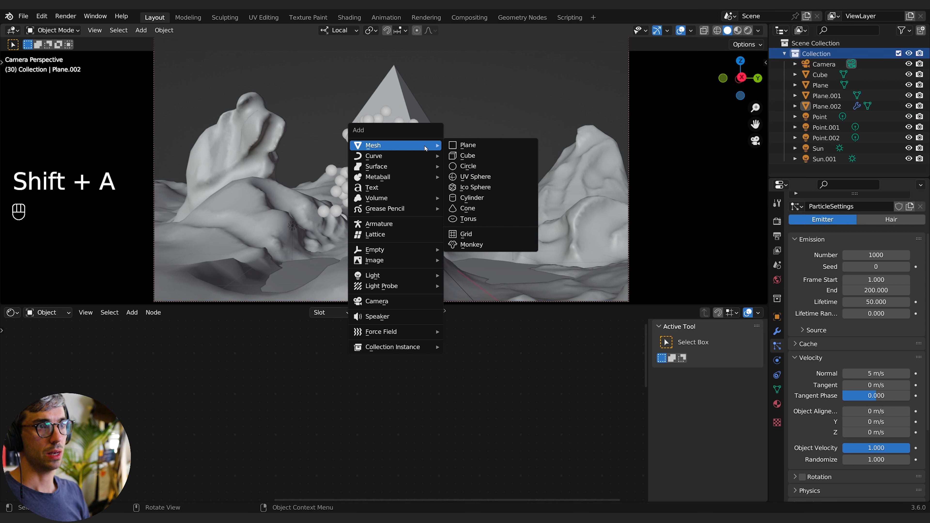
mouse_move(411, 180)
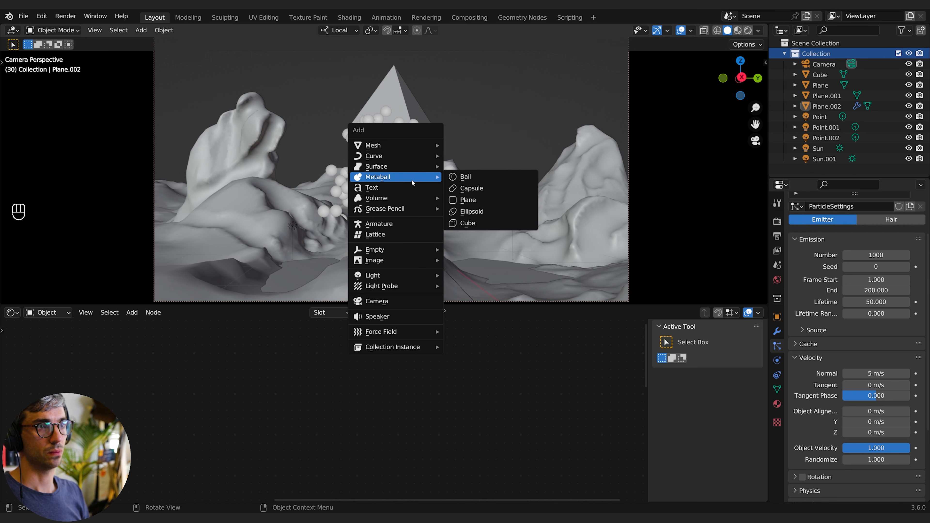
click(484, 182)
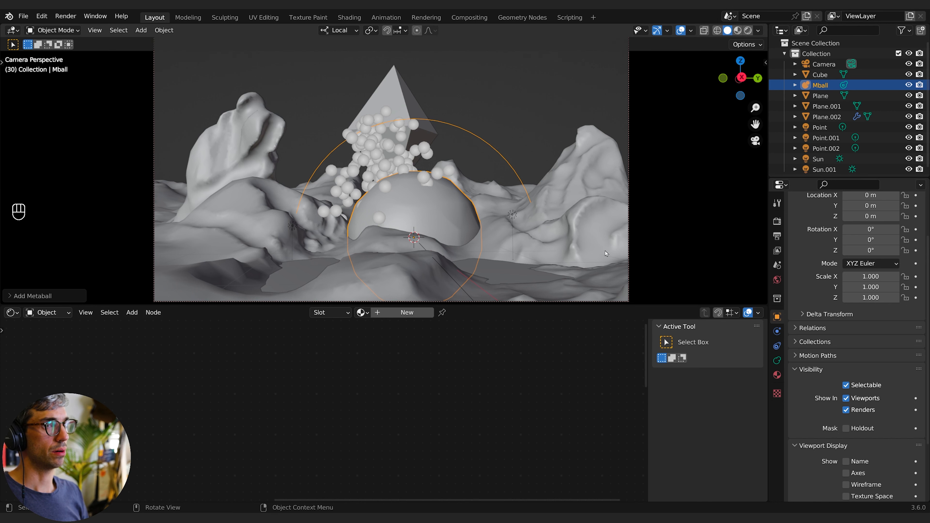
- Select the particle emitter plane and render its particles as Object instances using the Mball object
click(818, 137)
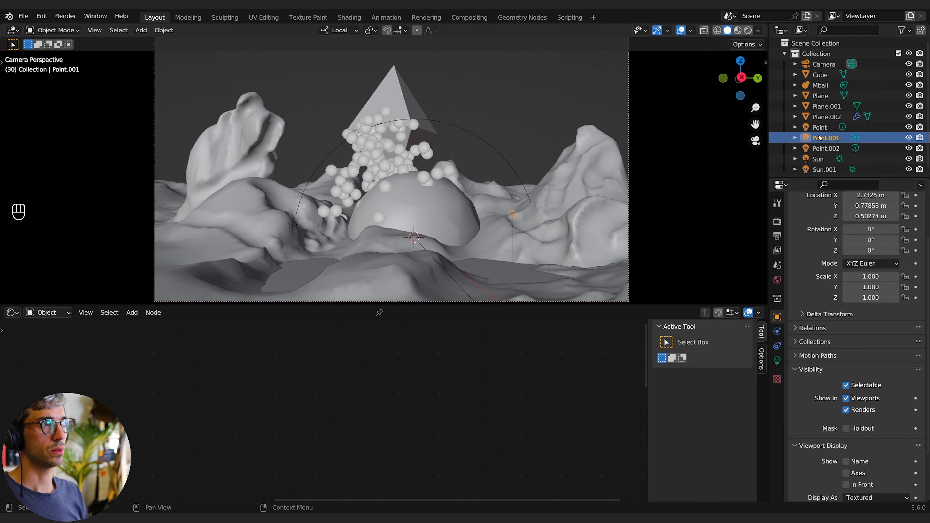
click(820, 127)
click(824, 116)
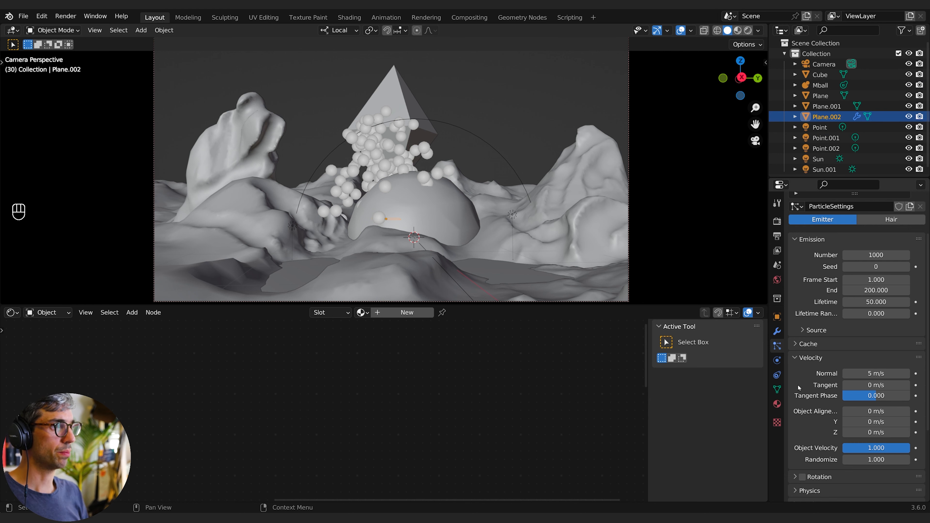
scroll(799, 393, down, 5)
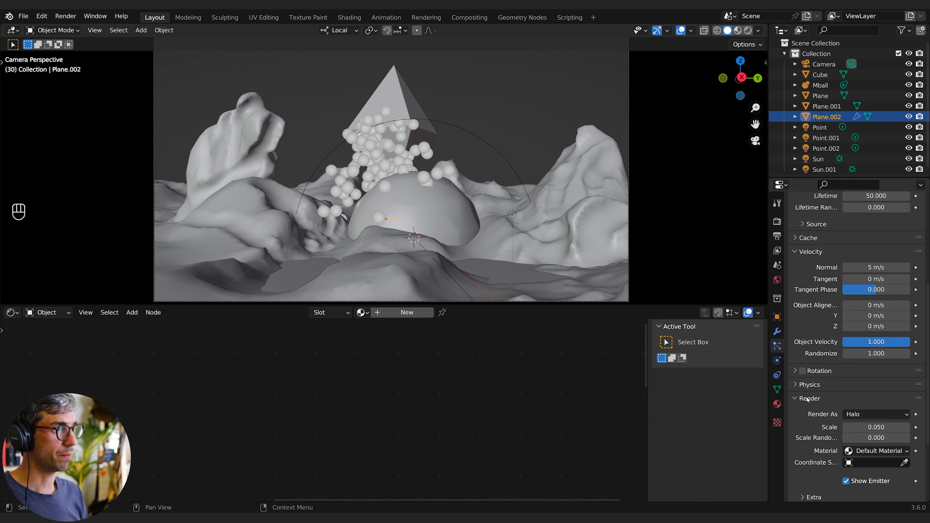
click(873, 415)
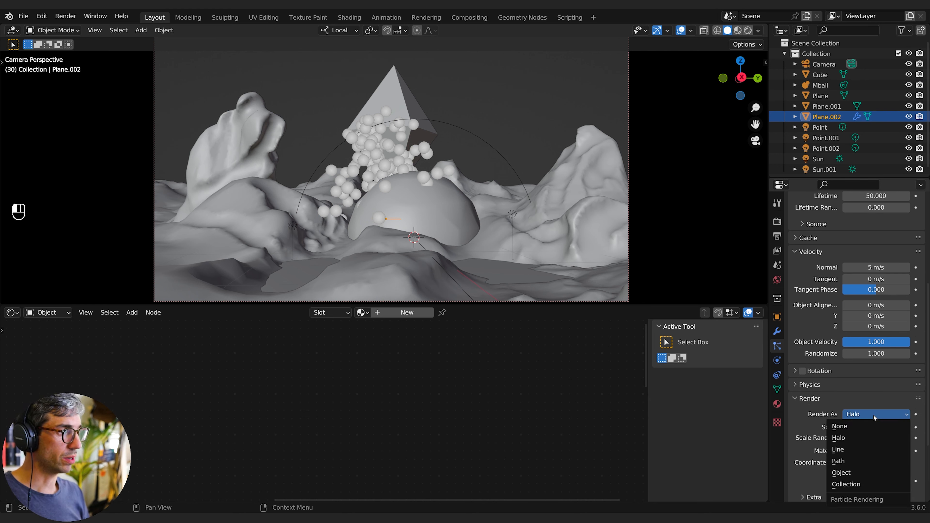
click(841, 472)
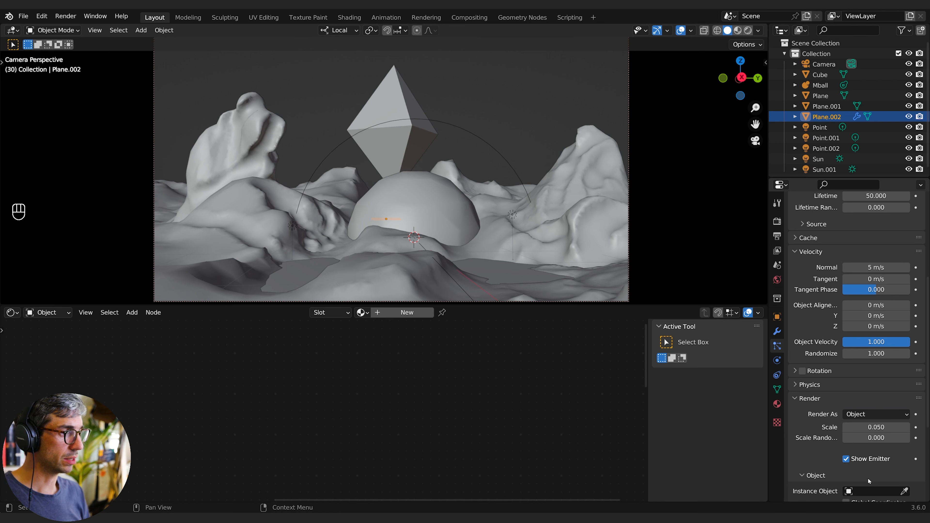
scroll(871, 481, down, 3)
click(864, 448)
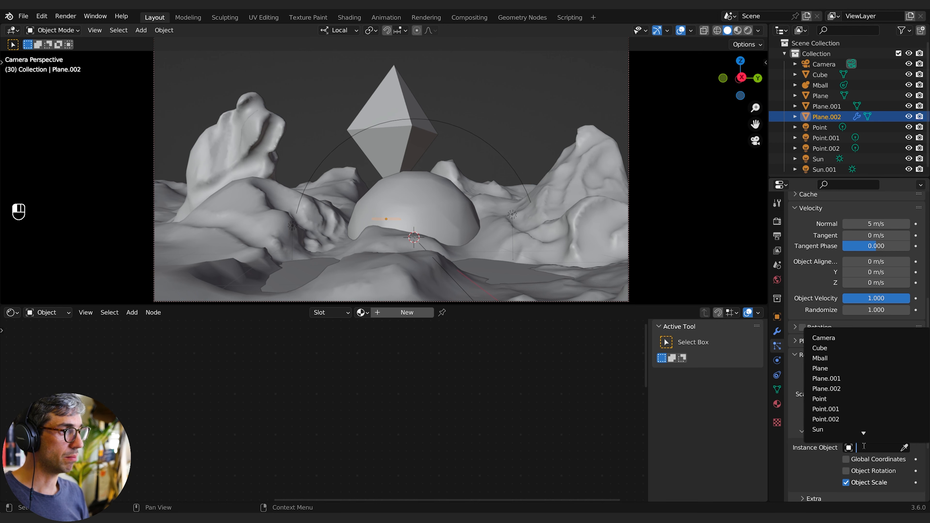
click(875, 358)
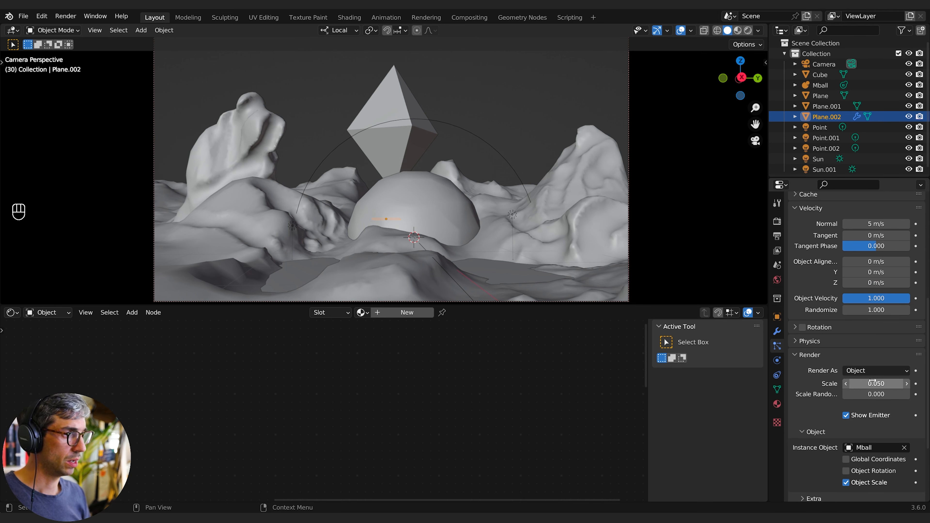
mouse_move(876, 382)
mouse_down()
mouse_move(900, 383)
mouse_move(863, 391)
mouse_up()
- Select the metaball and lower its influence threshold to 0.5
click(820, 85)
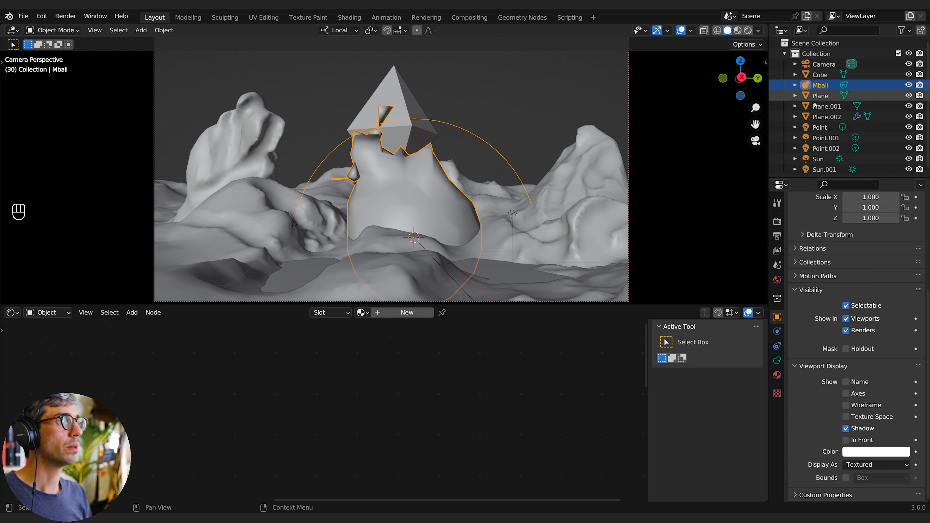
click(777, 360)
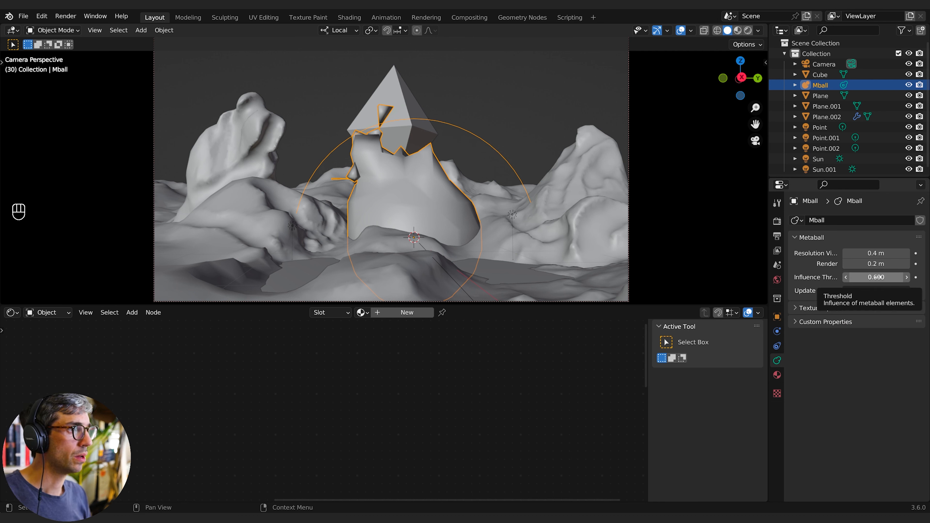
mouse_move(876, 277)
shift+mouse_down()
mouse_move(840, 277)
mouse_move(871, 277)
shift+mouse_up()
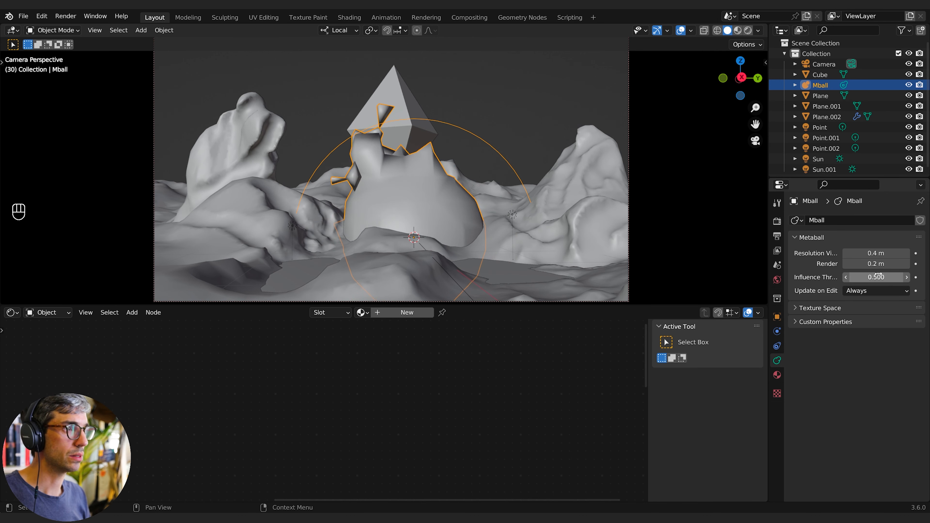
- Set the metaball's viewport resolution to 0.05 m
click(880, 252)
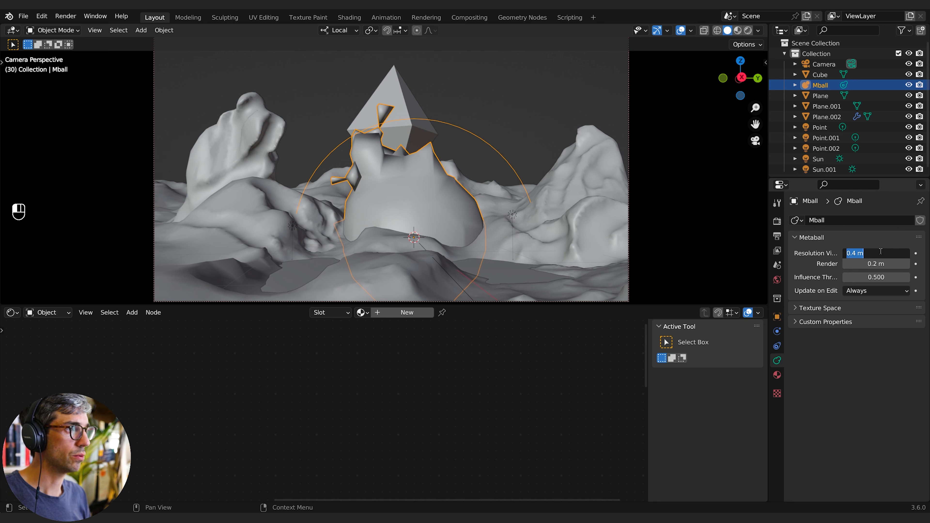
text(.2)
key(Return)
click(880, 253)
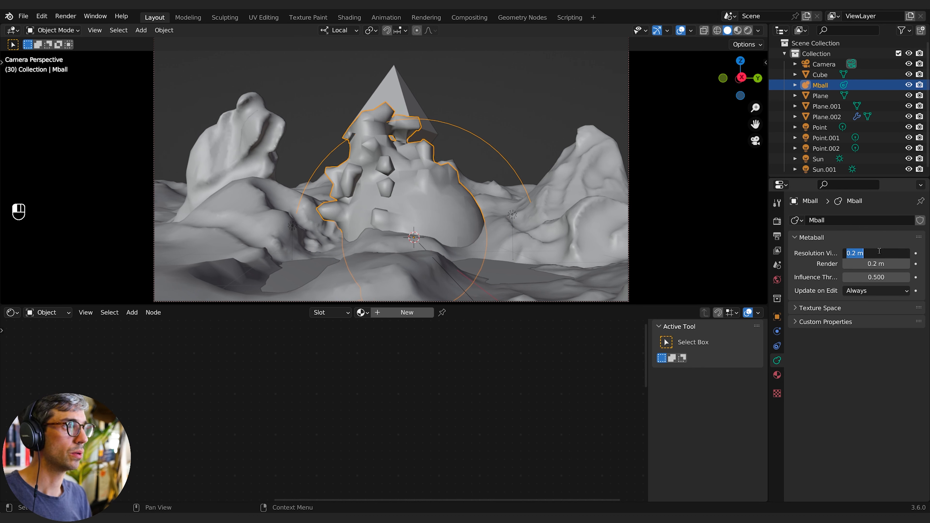
text(.1)
key(Return)
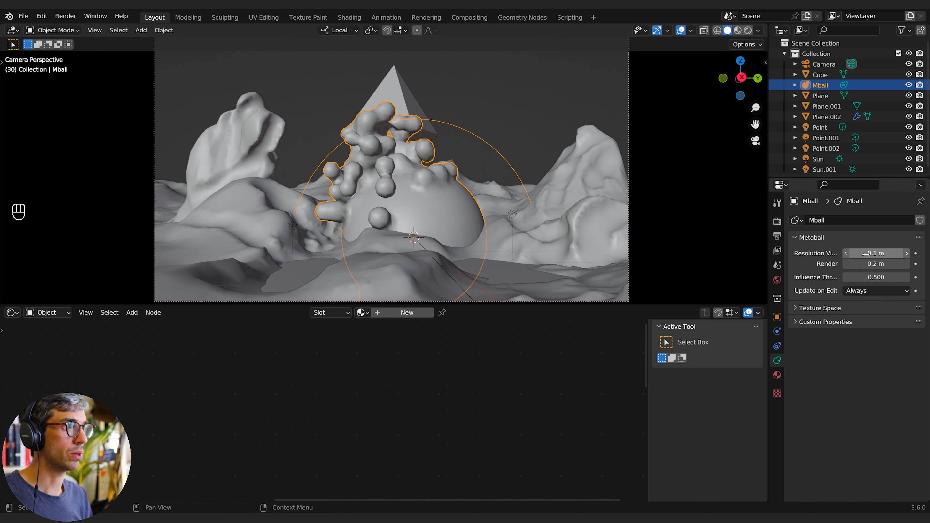
click(877, 252)
text(.05)
key(Return)
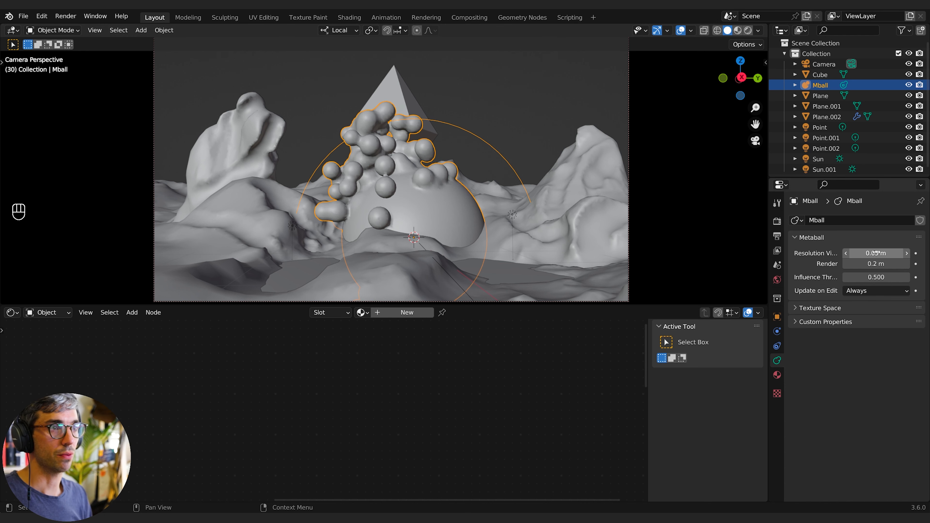
- Set the metaball's render resolution to 0.05 m and its influence threshold to 1.6
click(876, 264)
text(.0)
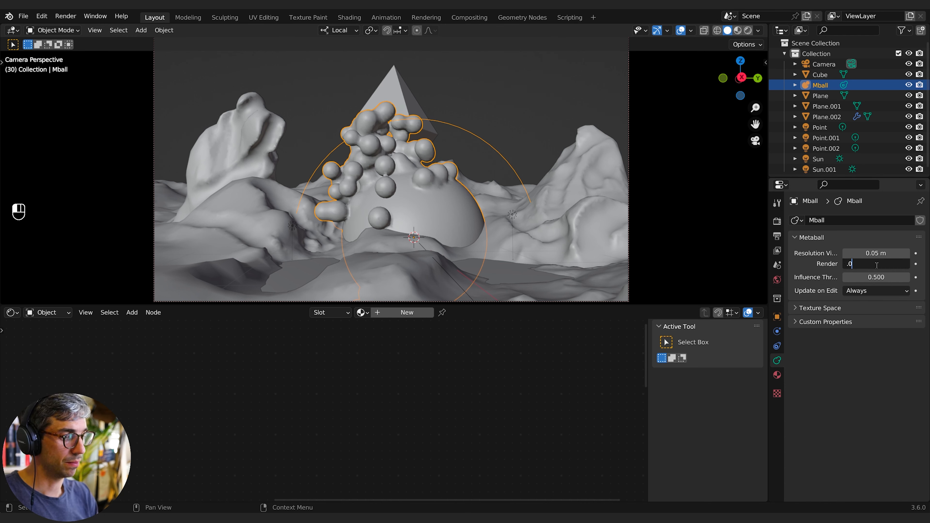
text(5)
key(Return)
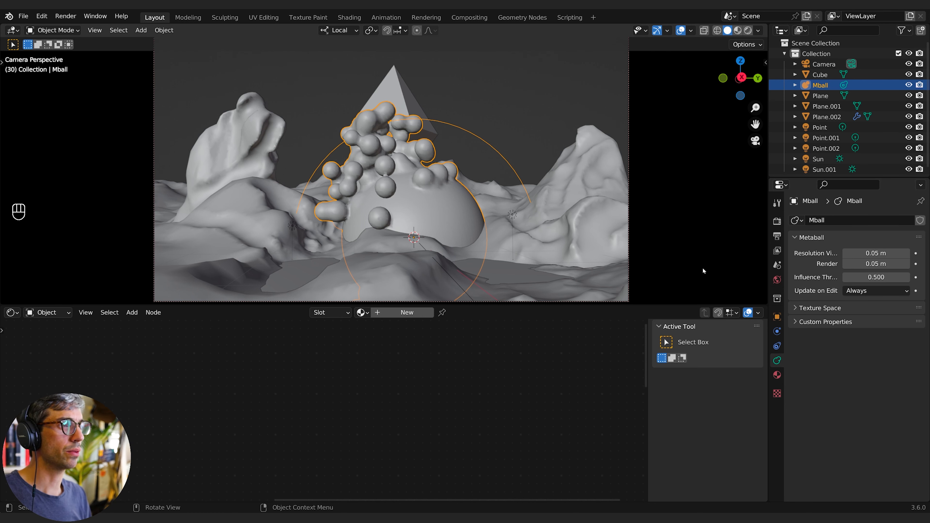
mouse_move(875, 277)
mouse_down()
mouse_move(893, 276)
mouse_move(871, 277)
mouse_move(880, 277)
mouse_up()
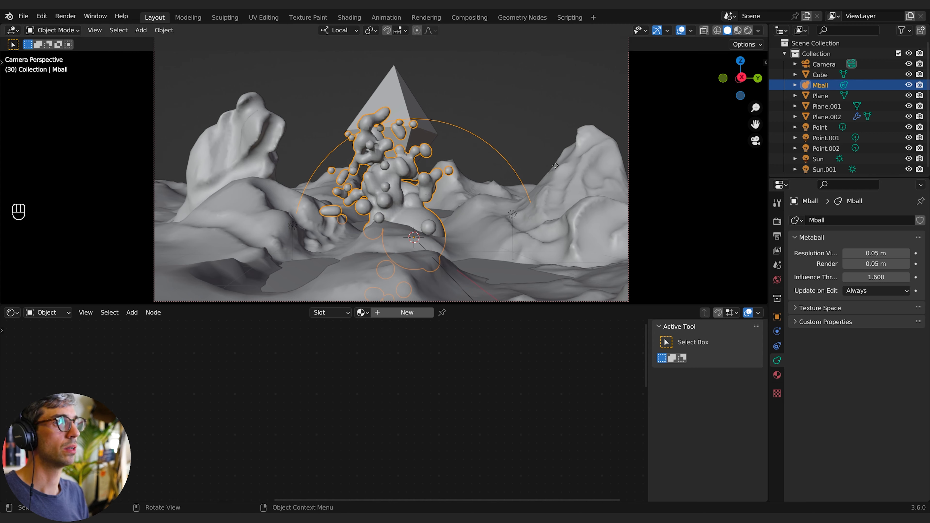
- Move the metaball object down below the emitter
key(g)
click(507, 272)
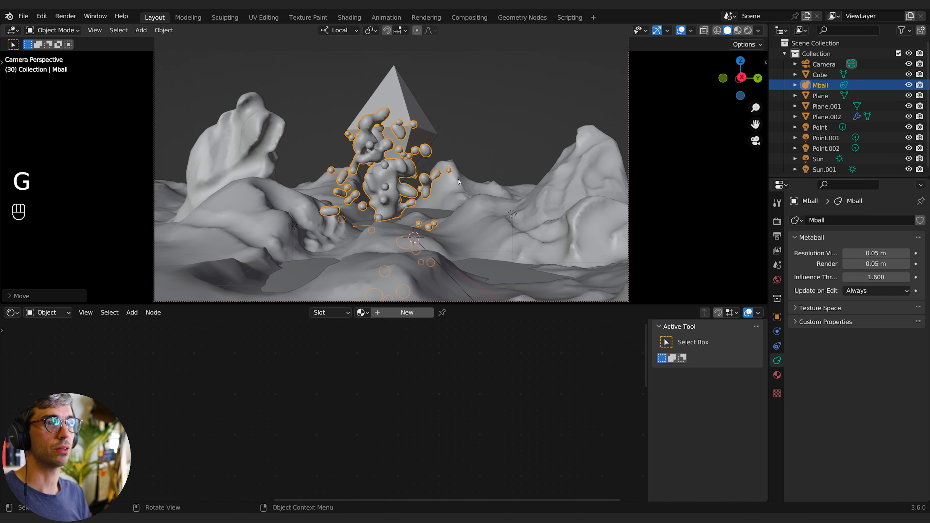
key(g)
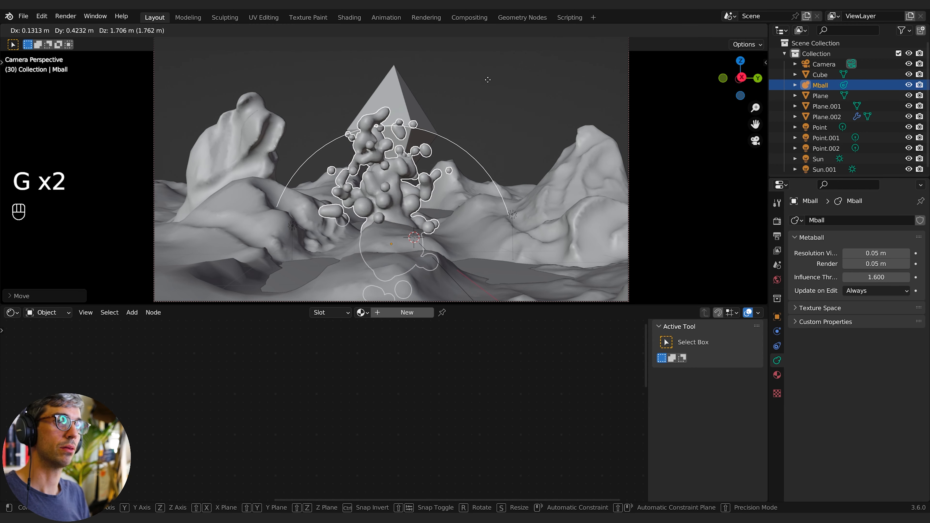
click(506, 289)
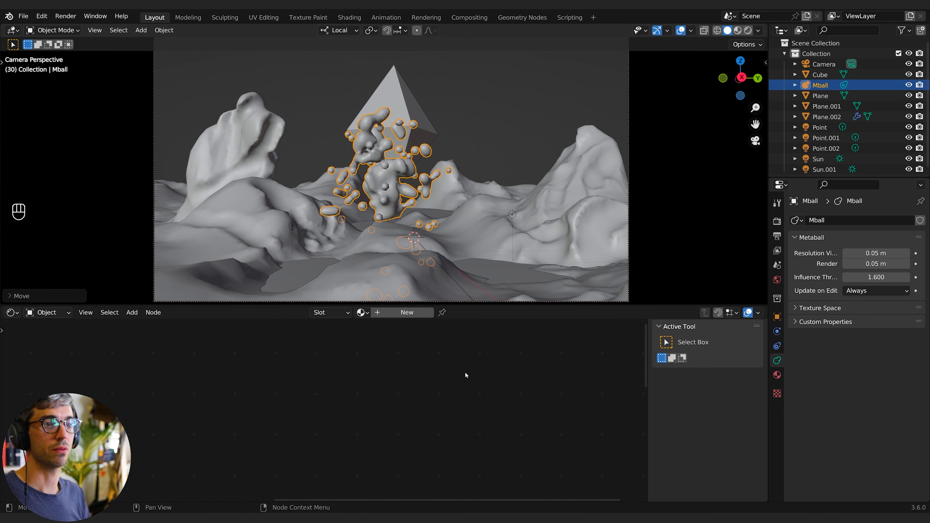
- Replay the particle animation from the start
key(space)
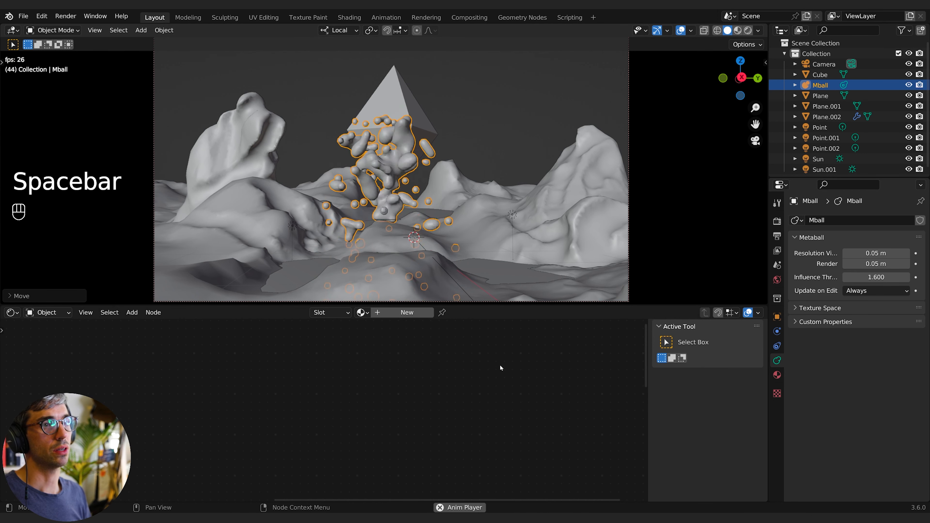
key(space)
key(shift+Down)
key(space)
key(space)
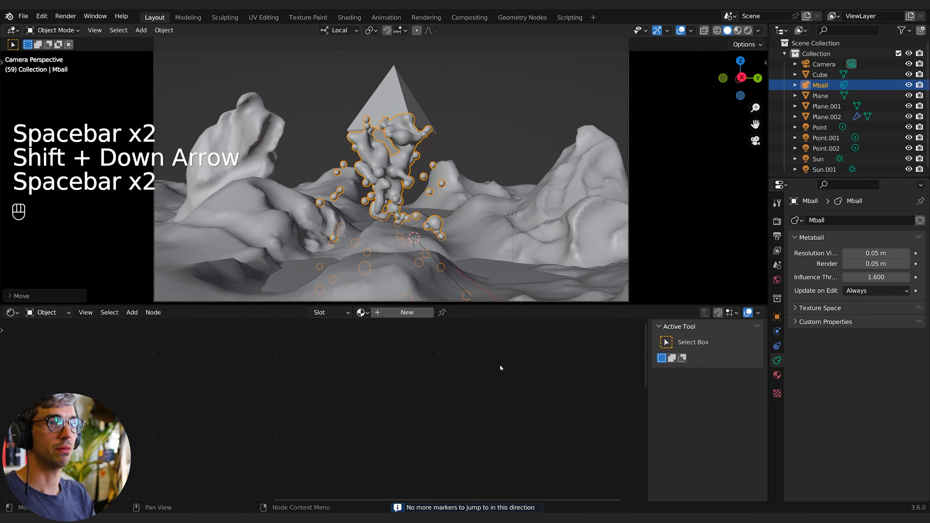
key(g)
right_click(552, 356)
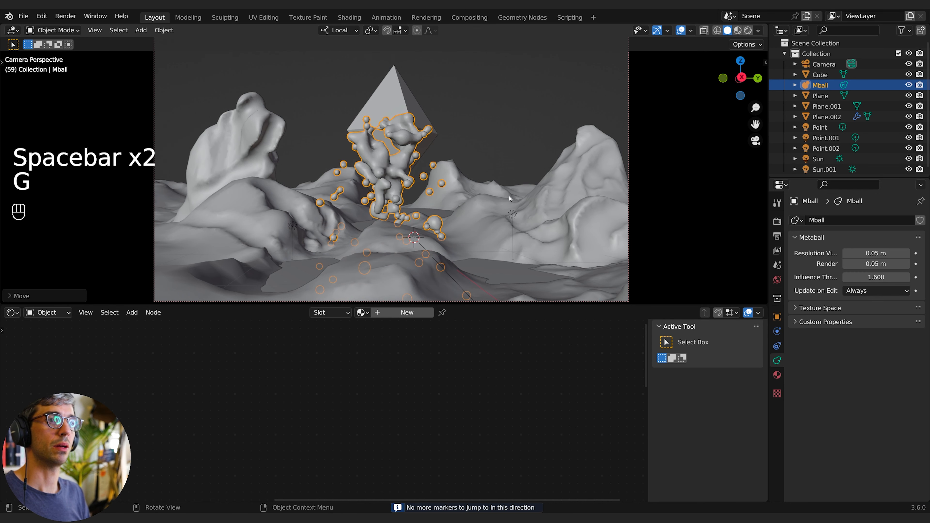
- Select the emitter plane and move it to a new position in front of the diamond
click(818, 96)
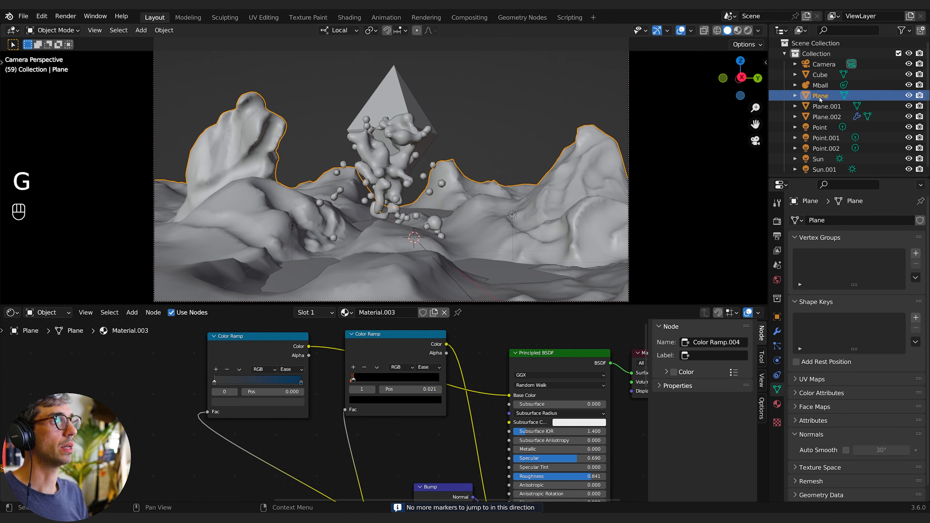
click(826, 116)
key(g)
click(500, 211)
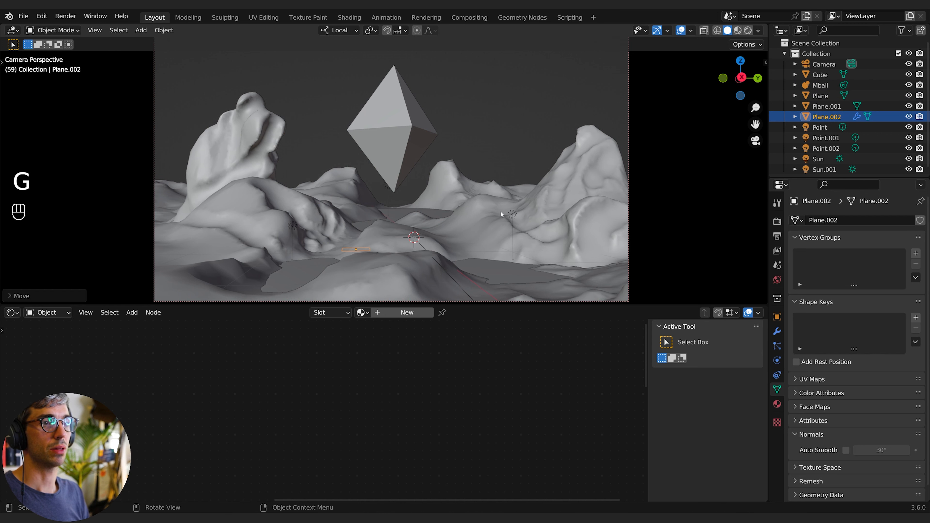
- Play the particle animation several times to review the blobs
key(space)
key(space)
key(space)
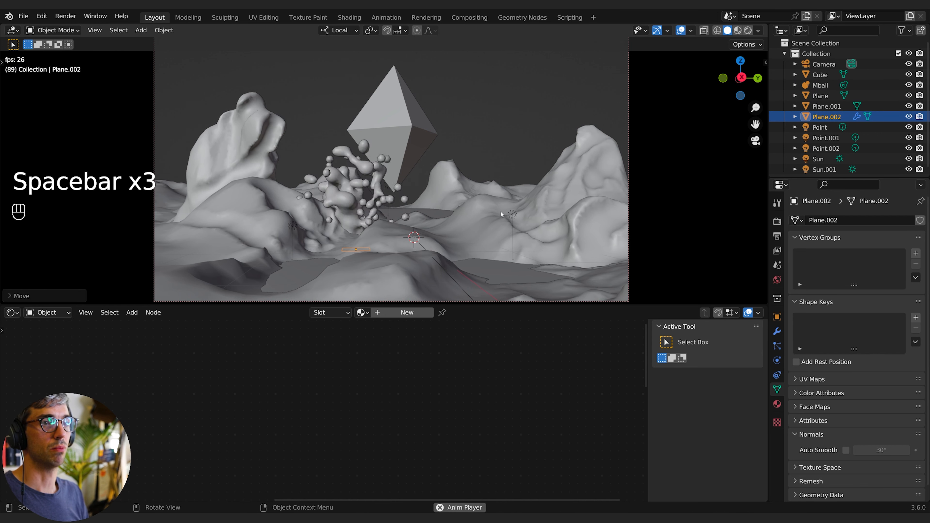
key(space)
- Set the particle Number to 3000 and replay the animation
key(space)
key(space)
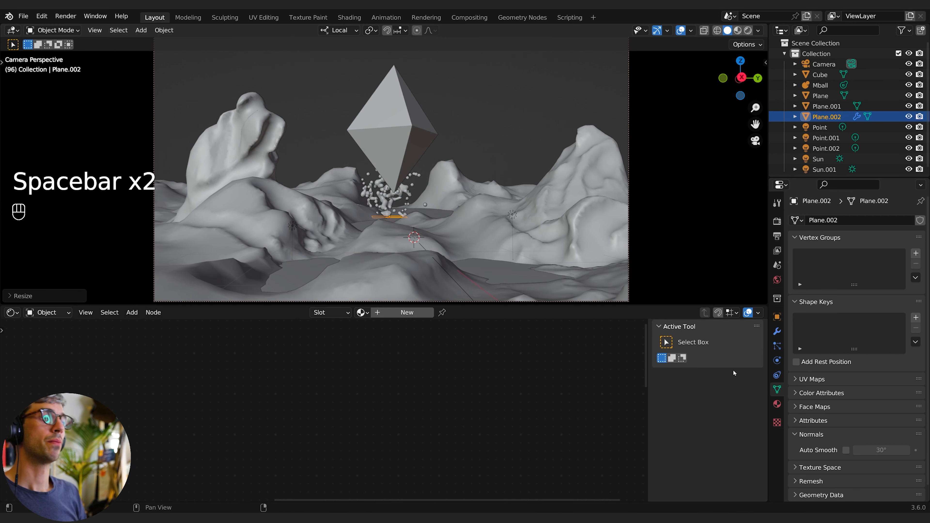
click(776, 331)
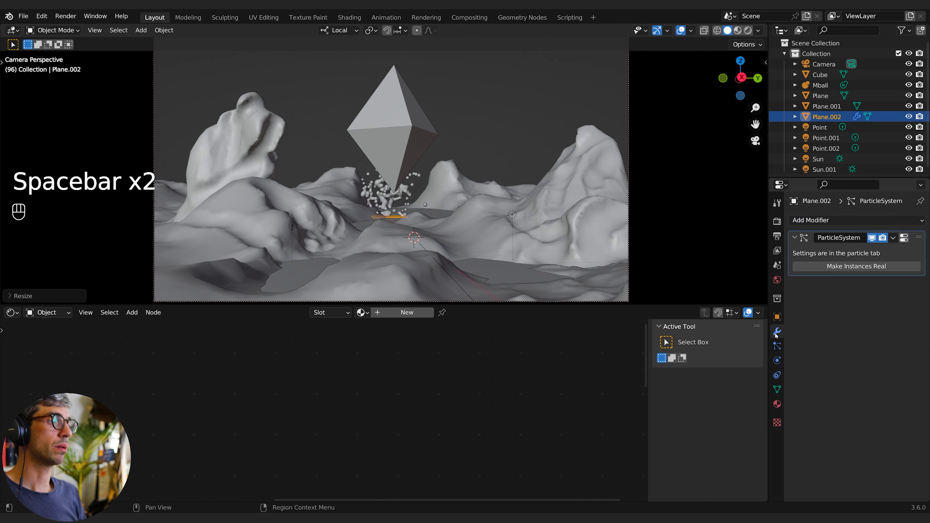
click(777, 345)
double_click(866, 311)
text(3000)
click(607, 338)
key(space)
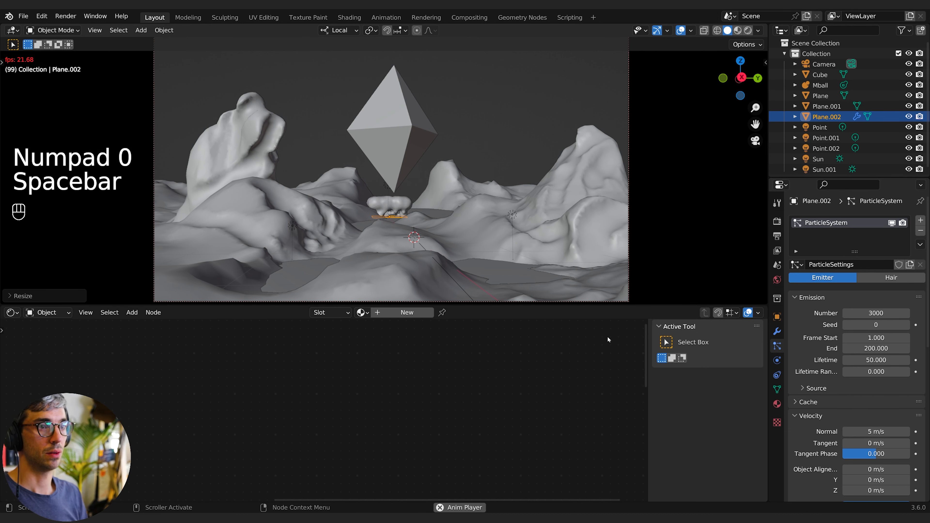
key(space)
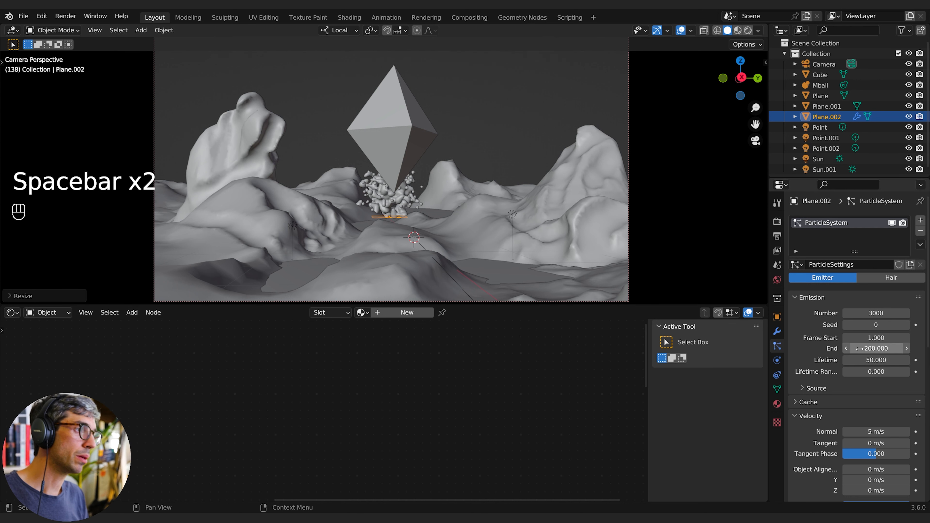
- Set the particles' Normal velocity to 8 m/s and play the animation
scroll(839, 407, down, 2)
click(845, 403)
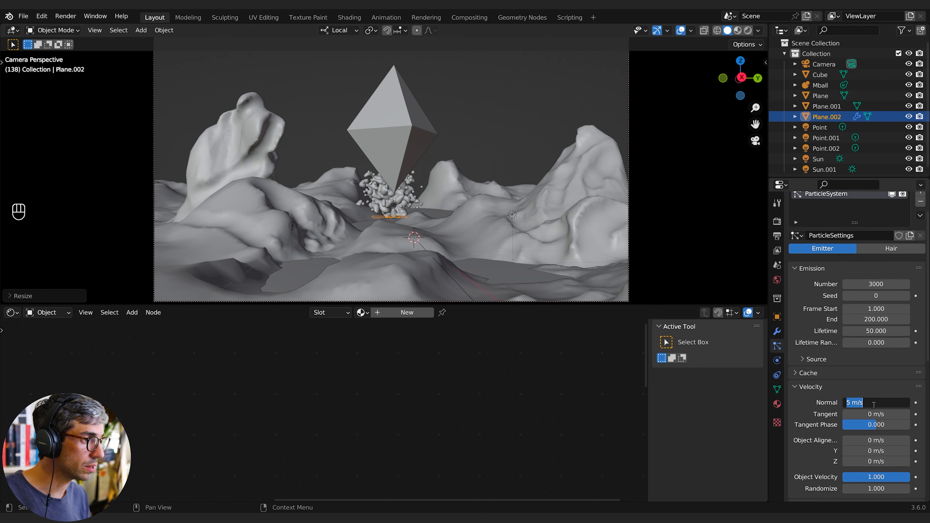
text(8)
key(Return)
key(space)
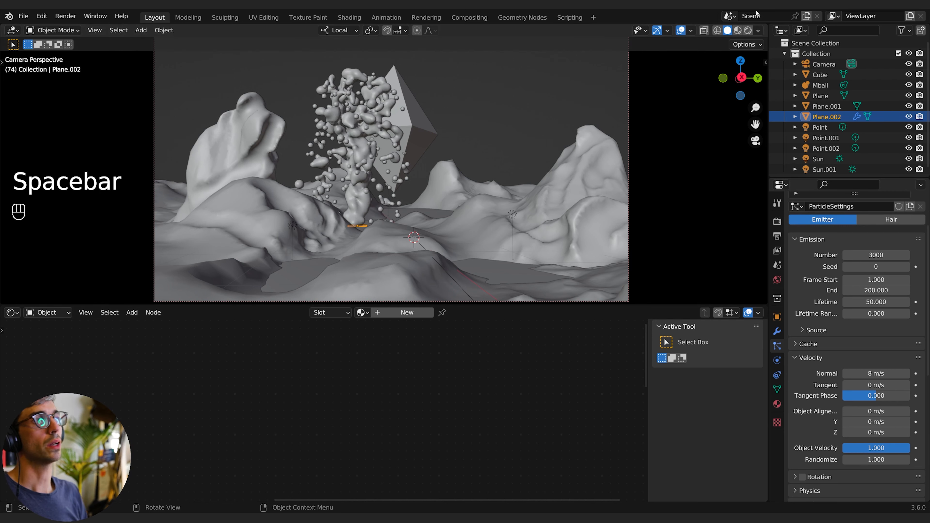
- Switch the viewport to rendered shading and open the metaball's material
click(748, 30)
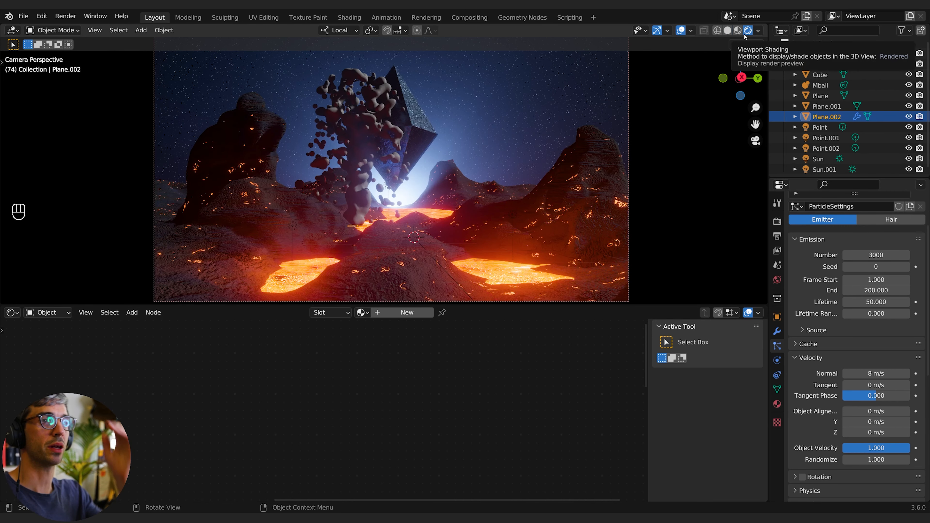
click(820, 85)
click(403, 312)
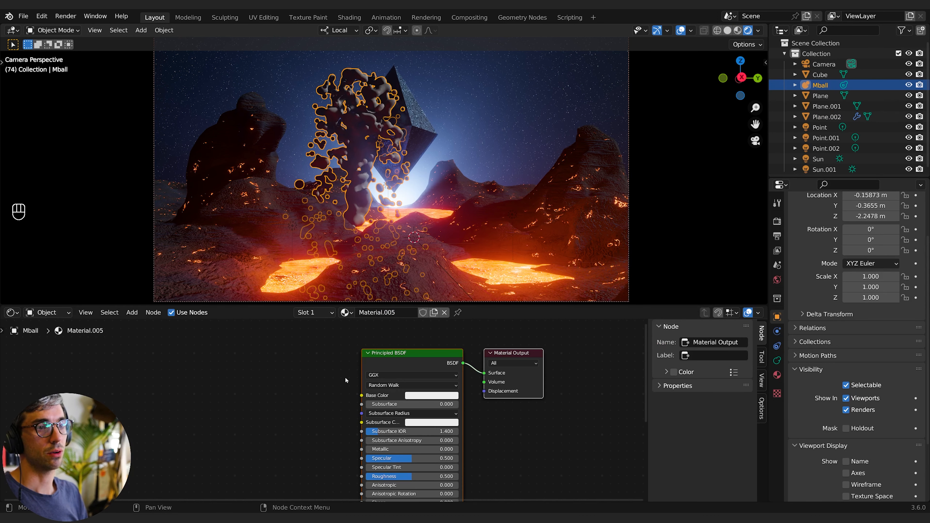
middle_drag(290, 461, 223, 471)
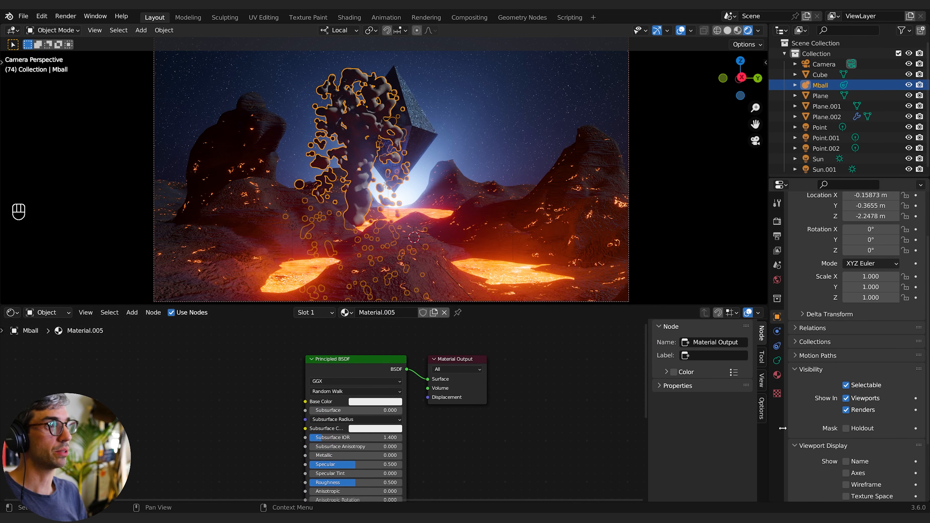
click(776, 375)
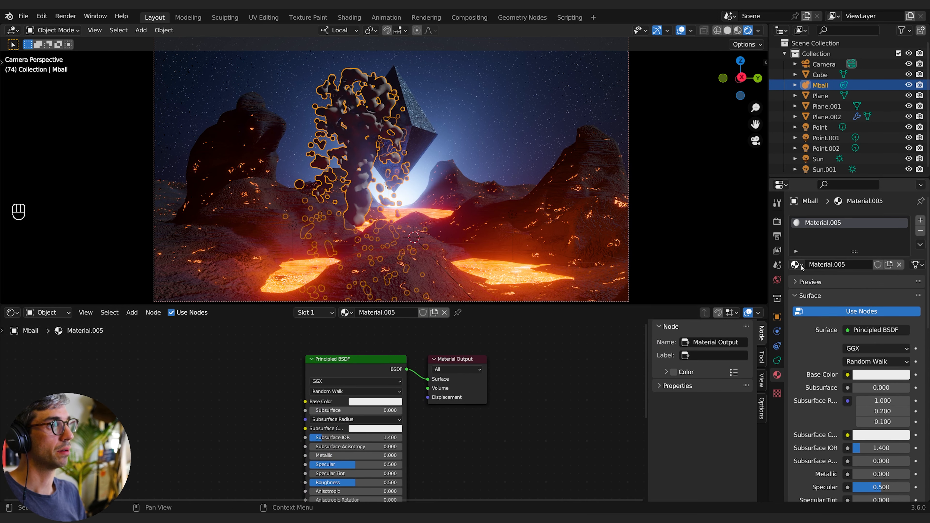
- Assign the glowing lava material Material.004 to the metaball instead of Material.005
click(796, 265)
click(733, 324)
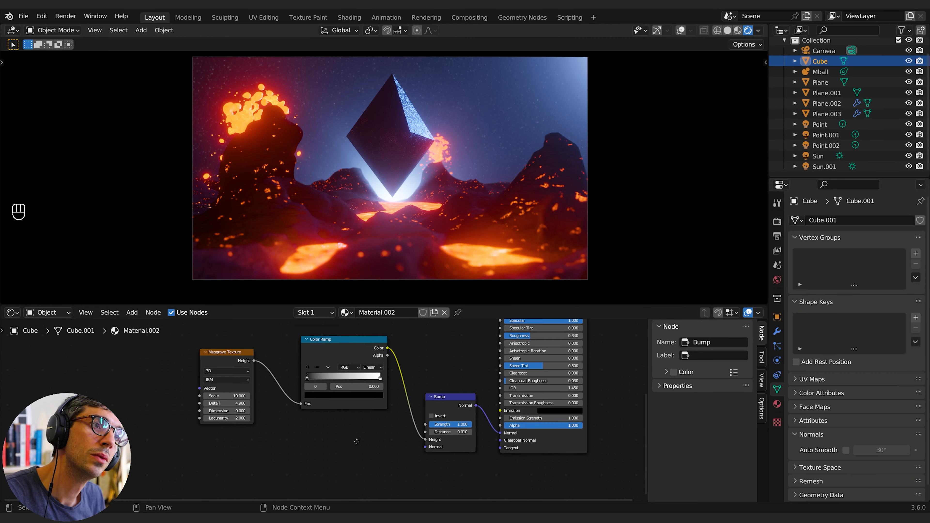
- Add a Voronoi Texture node to the diamond's material node tree below the Musgrave texture
key(shift+a)
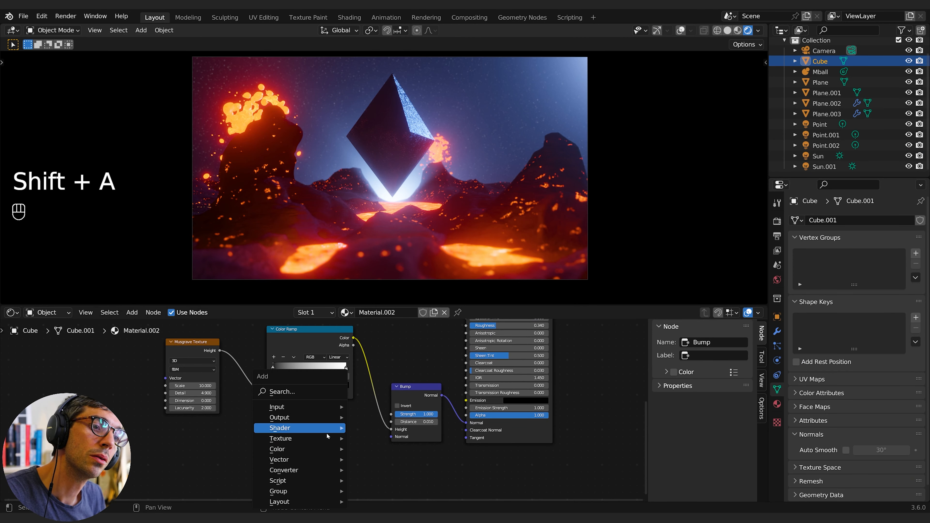
click(283, 391)
text(vor)
key(Return)
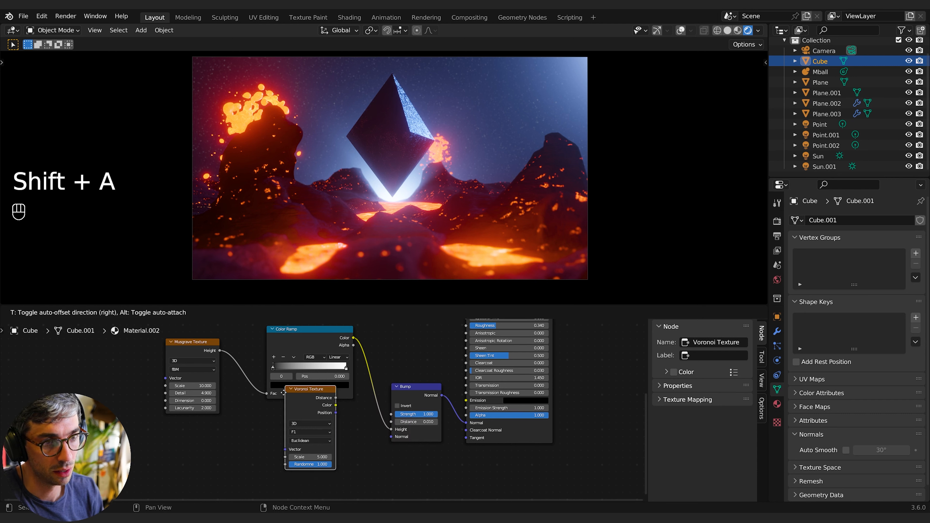
click(158, 418)
middle_drag(228, 448, 233, 428)
- Duplicate the color ramp and connect the Voronoi Distance output to the copy's Fac input
key(shift+a)
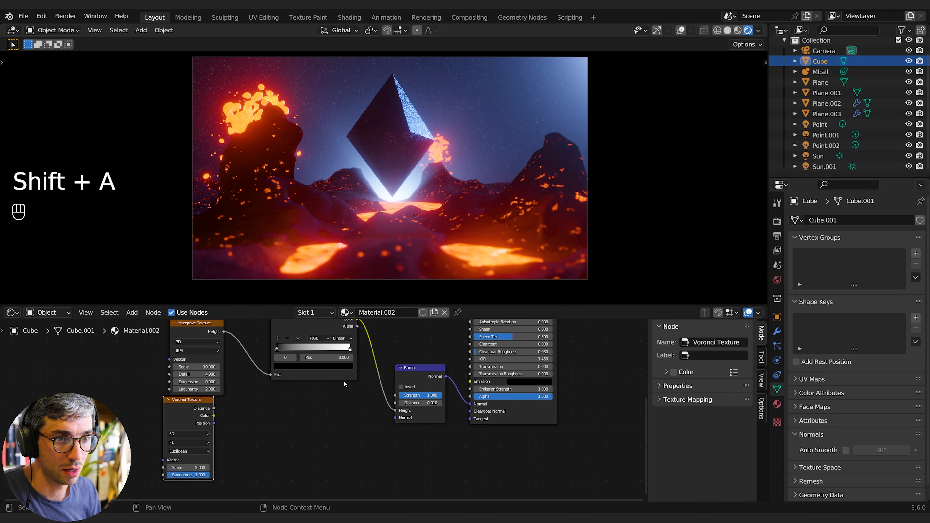
click(295, 332)
key(shift+d)
click(294, 480)
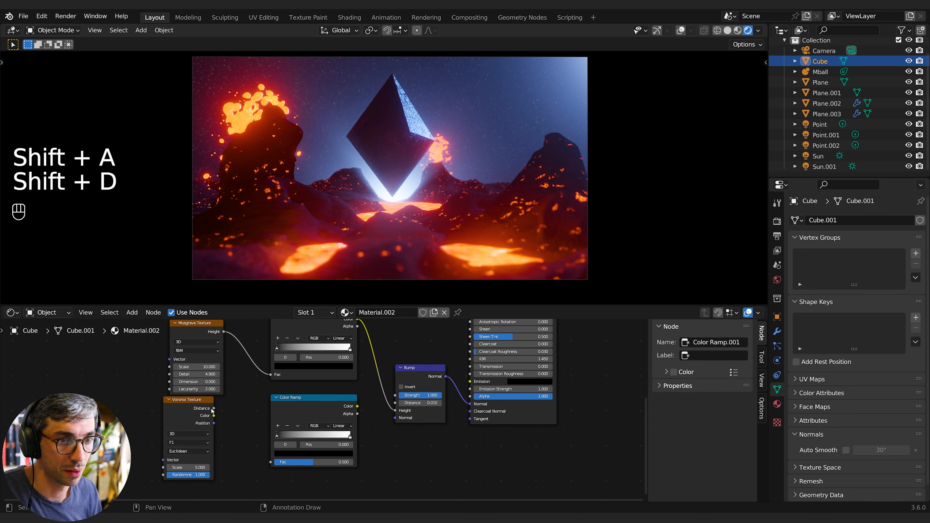
drag(214, 408, 270, 462)
- Set the Voronoi Texture's distance metric to Manhattan
click(188, 451)
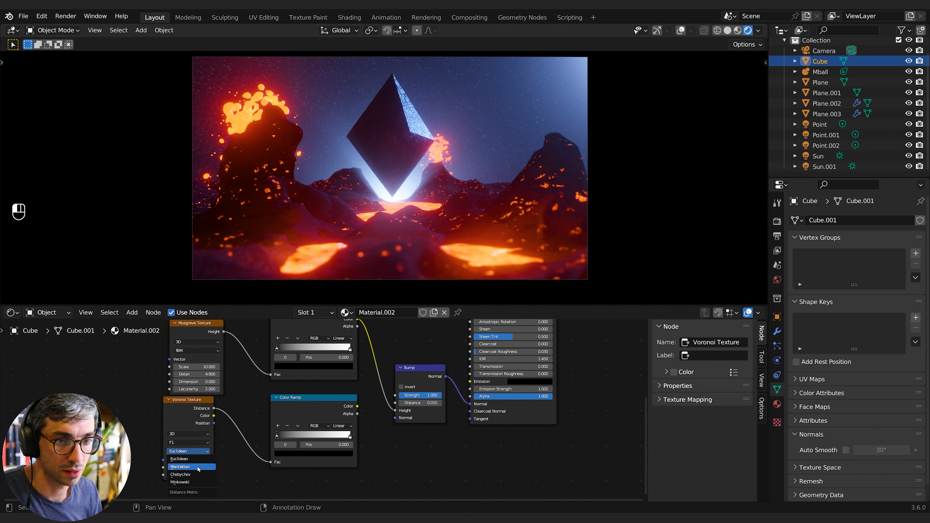
click(195, 475)
click(188, 451)
click(181, 467)
- Connect the new color ramp's Color output to the Principled BSDF's Emission input
middle_drag(258, 476, 192, 475)
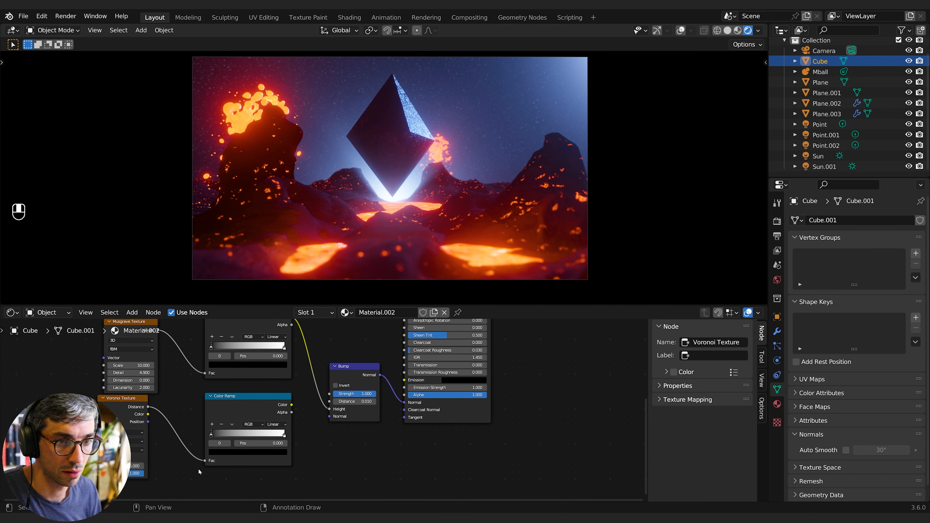
drag(292, 405, 404, 380)
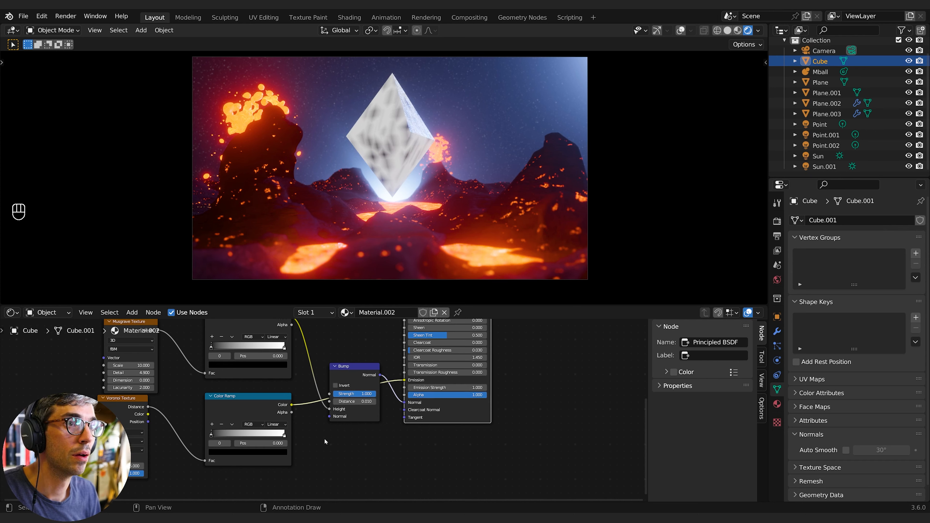
- Set the new color ramp's interpolation to Constant and slide its stops to make thin bands
middle_drag(231, 434, 325, 424)
drag(306, 426, 342, 425)
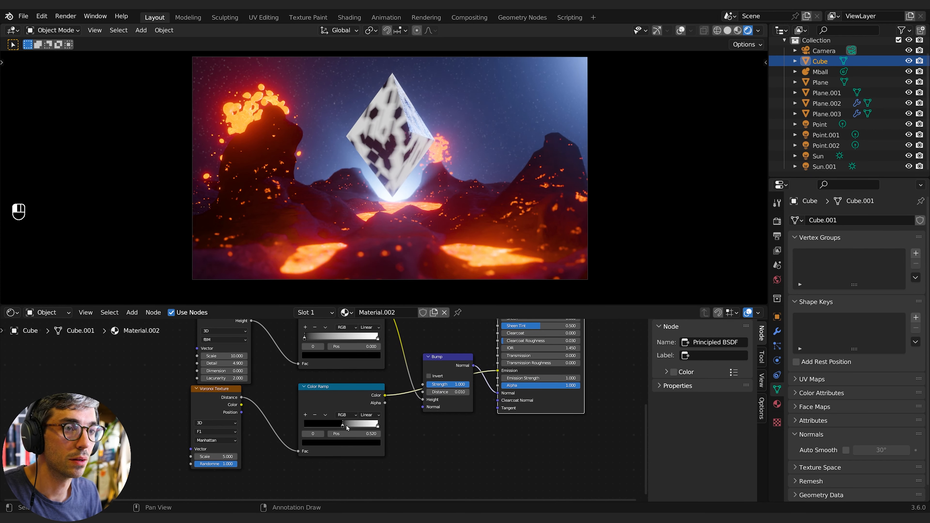
click(369, 415)
click(375, 453)
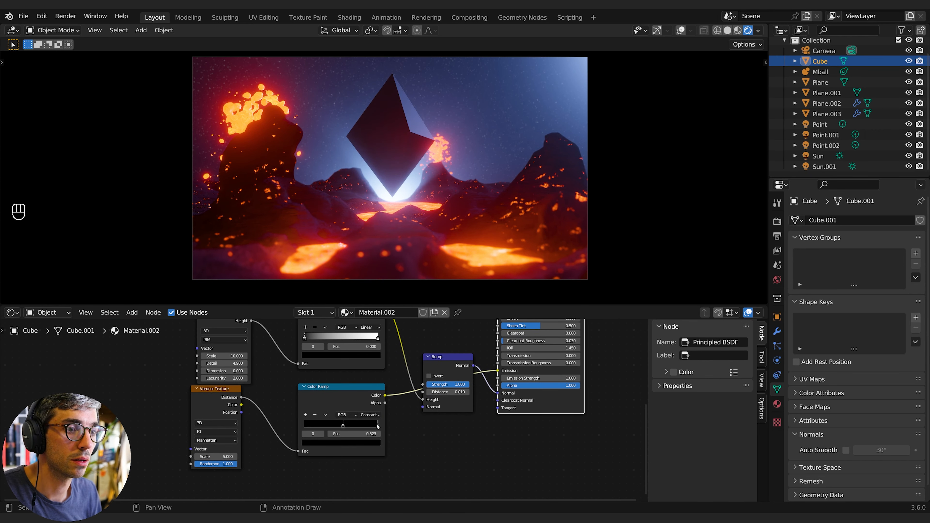
drag(377, 426, 357, 427)
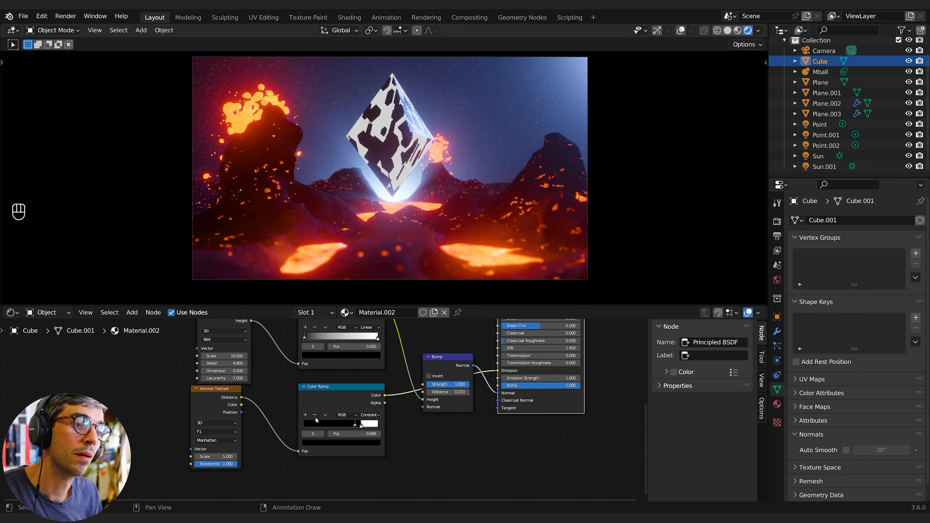
- Add another color ramp stop near the right end and make its color light blue
click(306, 415)
drag(360, 426, 368, 426)
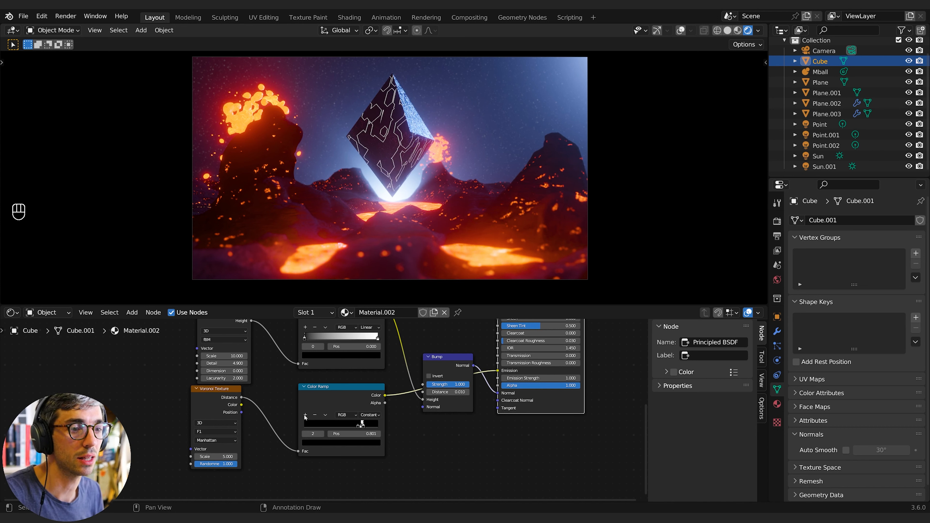
click(362, 425)
click(358, 442)
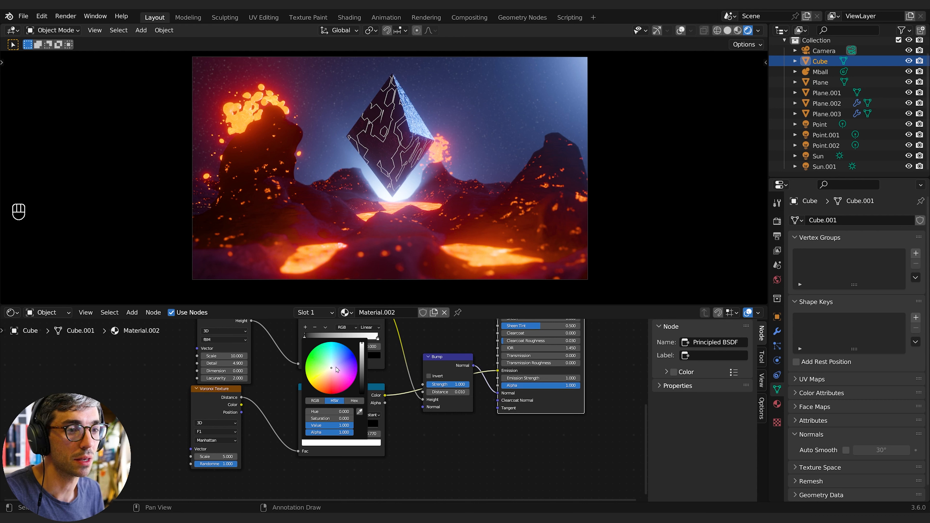
drag(337, 369, 339, 361)
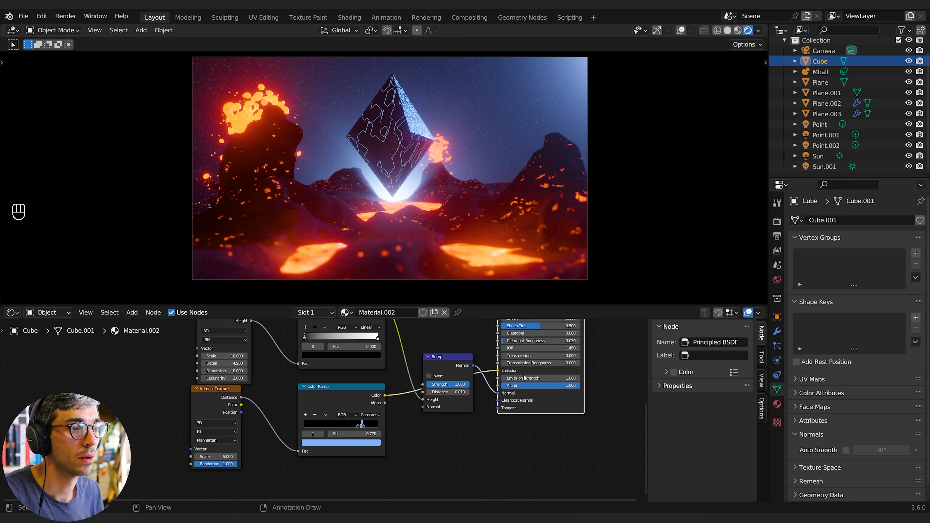
- Set the Principled BSDF's Emission Strength to 50
drag(539, 378, 580, 378)
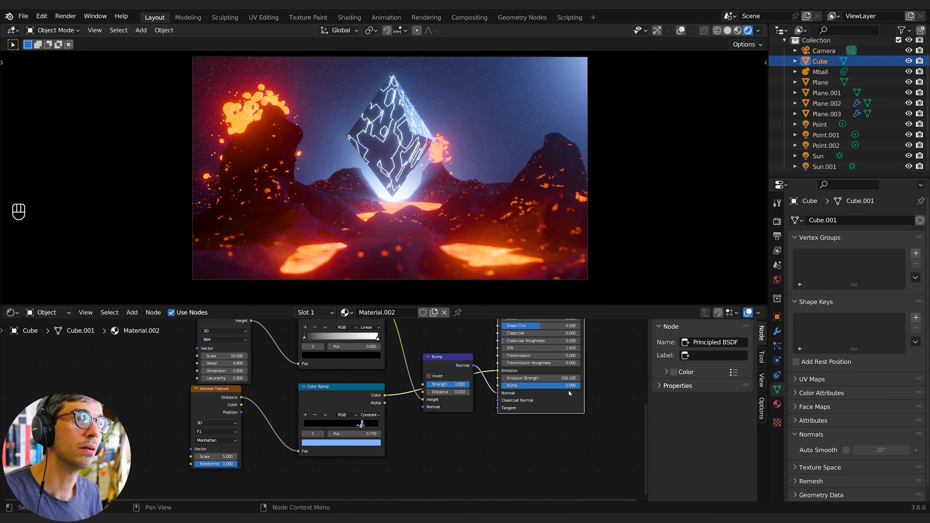
key(g)
click(512, 386)
double_click(519, 387)
text(50)
key(Return)
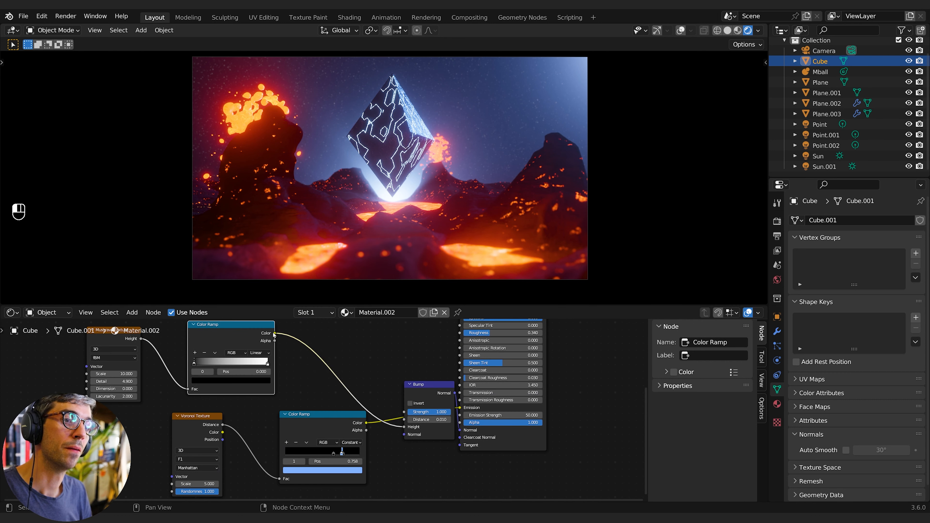
- Add a Vector Math node between the upper color ramp and the Principled BSDF
drag(275, 333, 432, 449)
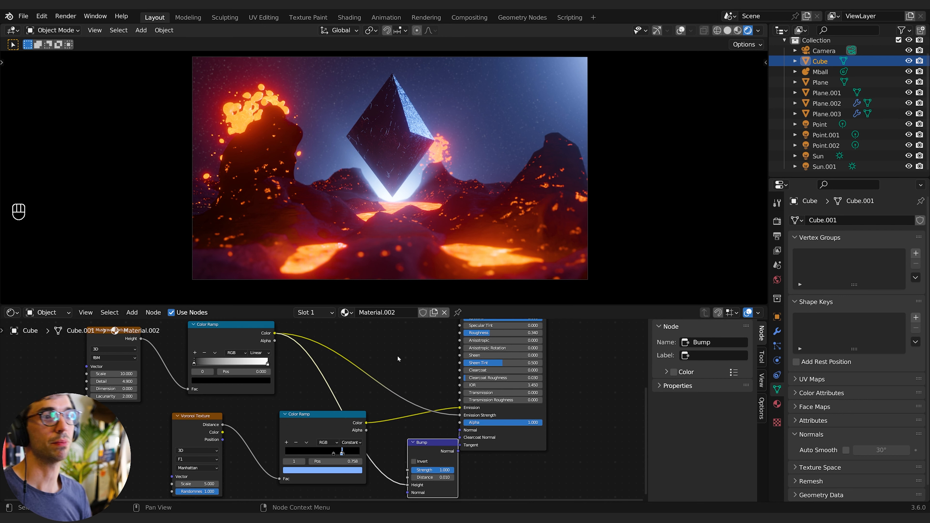
middle_drag(398, 359, 409, 373)
key(shift+a)
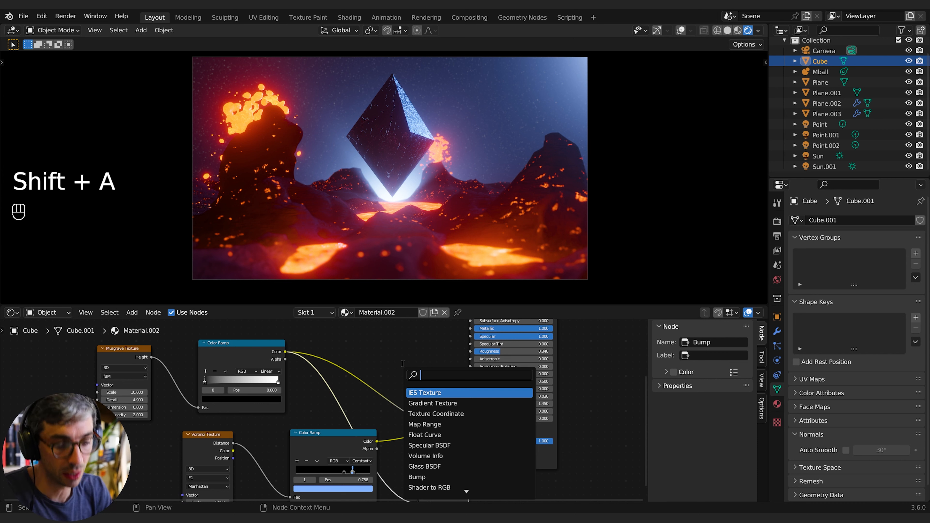
text(m)
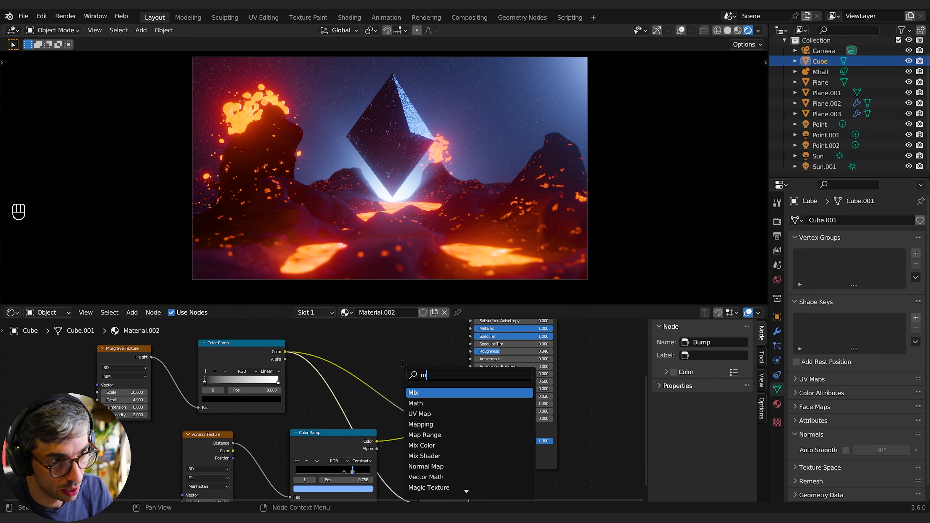
text(a)
key(BackSpace)
key(BackSpace)
text(vec)
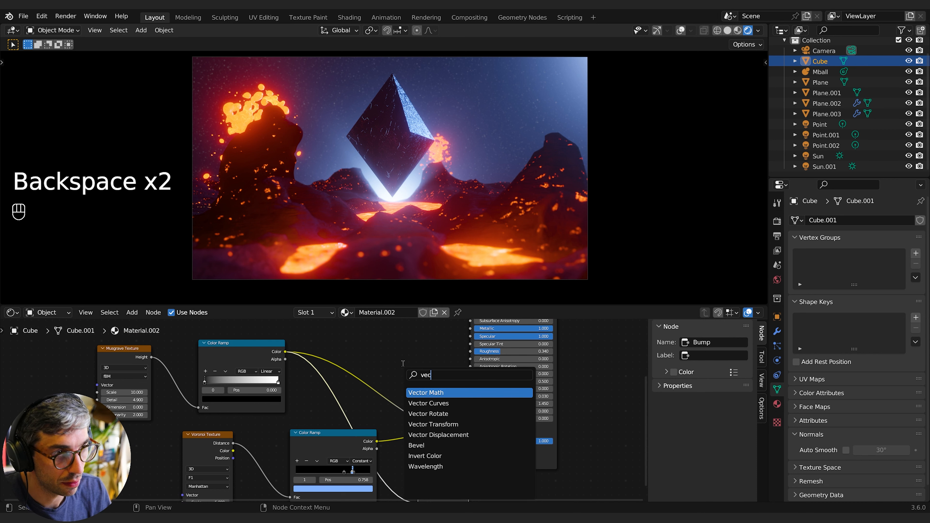
key(Return)
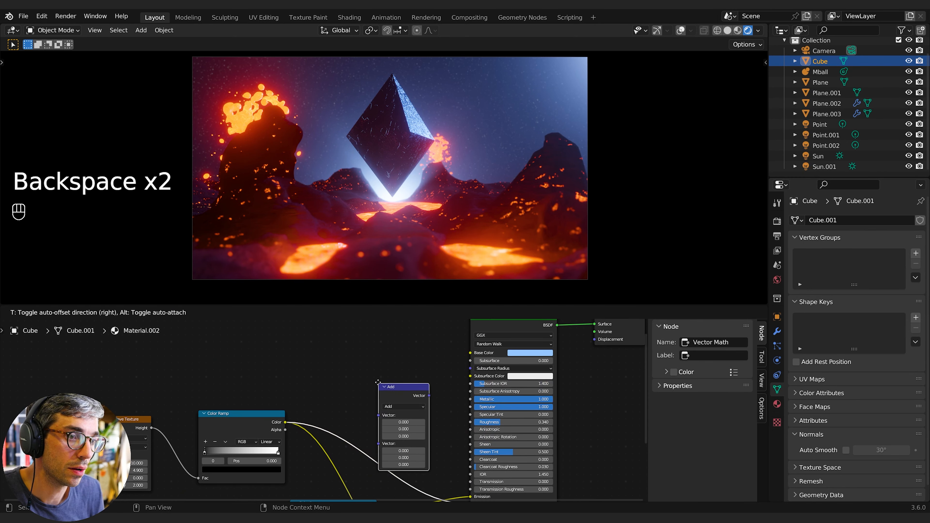
click(375, 382)
- Set the Vector Math operation to Multiply and wire the upper color ramp's Color into it
middle_drag(392, 397, 352, 365)
click(360, 378)
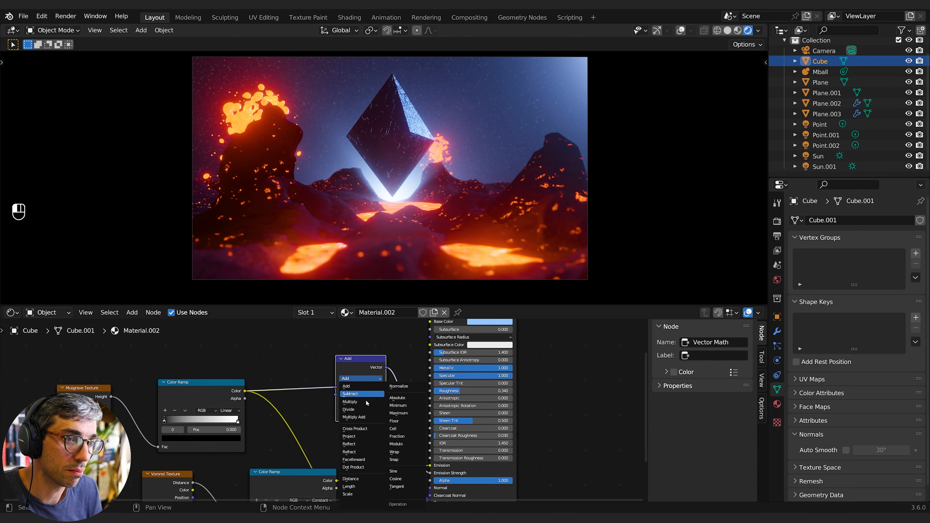
click(379, 395)
middle_drag(412, 377, 407, 356)
drag(354, 375, 413, 390)
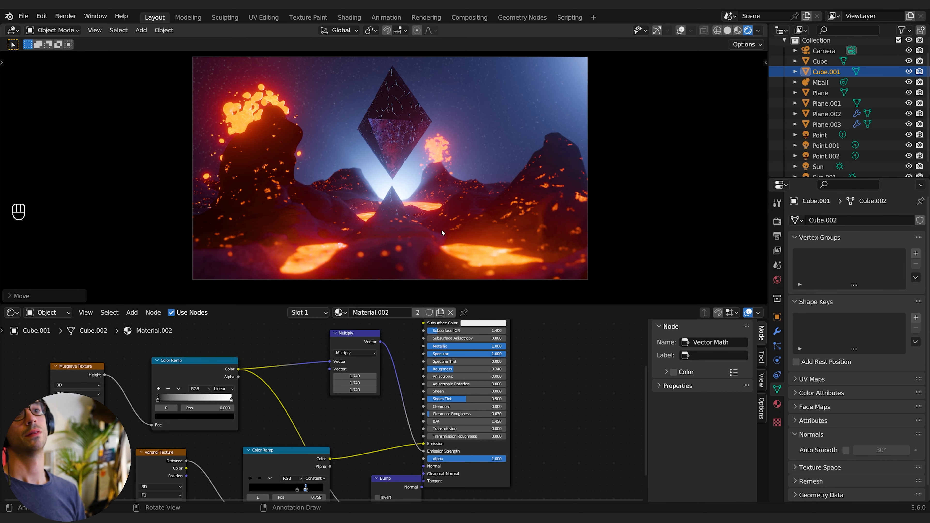
- Add a Point light to the scene
key(shift+a)
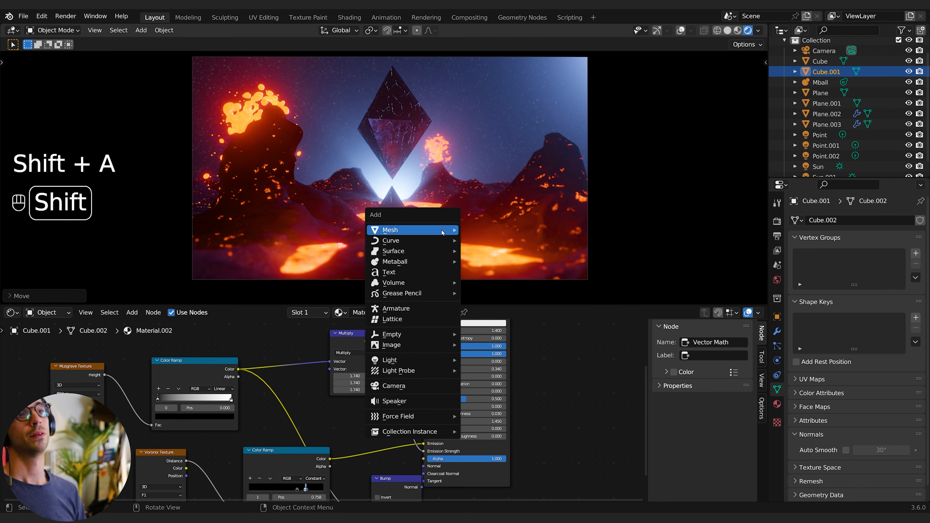
mouse_move(439, 359)
click(498, 363)
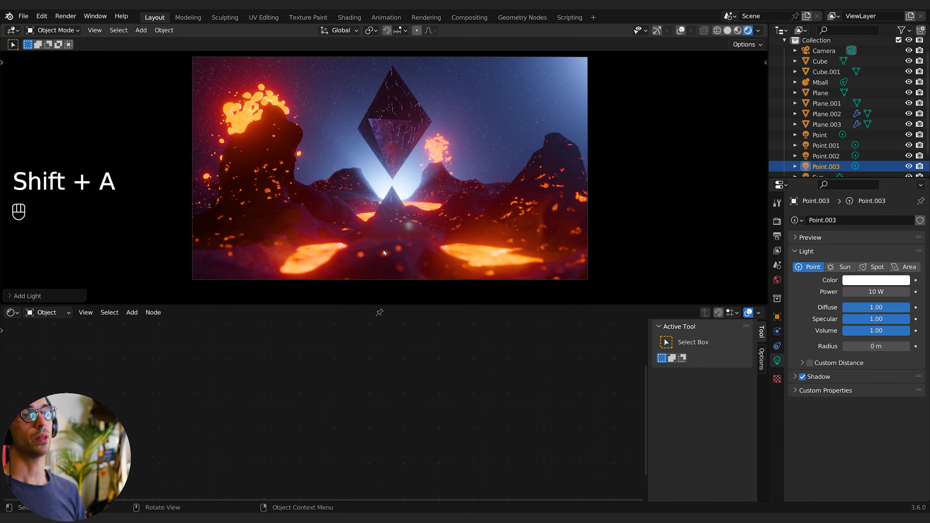
- Set the point light's power to about 129.1 W and move it in front of the diamond
key(g)
drag(876, 292, 918, 292)
key(g)
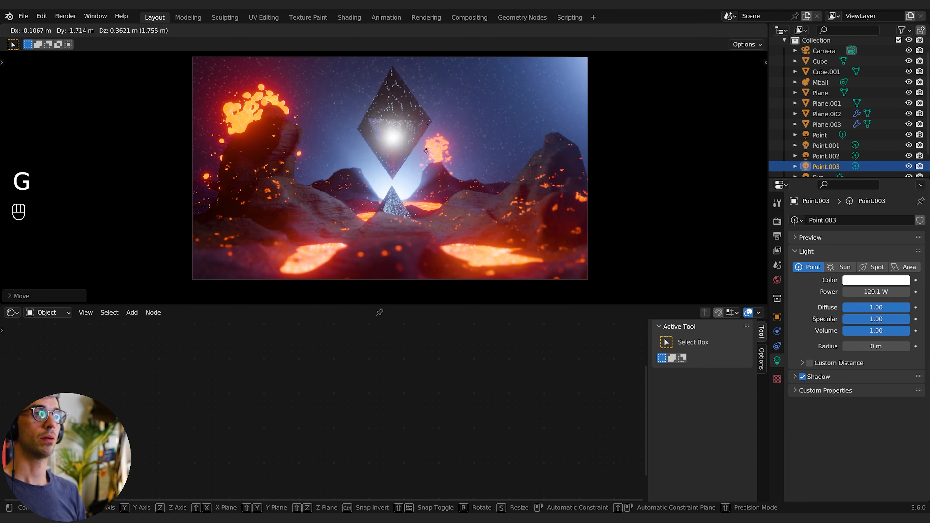
click(425, 198)
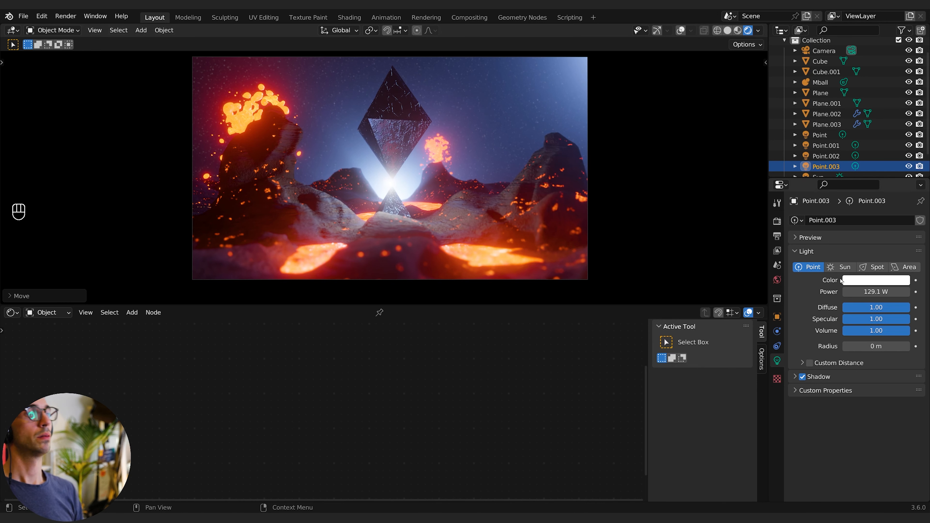
- Set the point light's color to blue, Hue 0.626 and Saturation 0.830
click(876, 280)
click(870, 164)
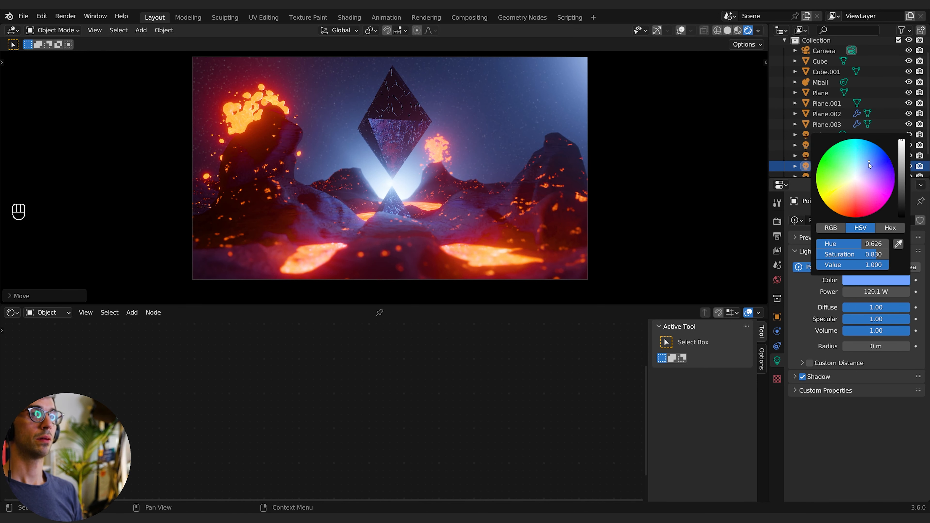